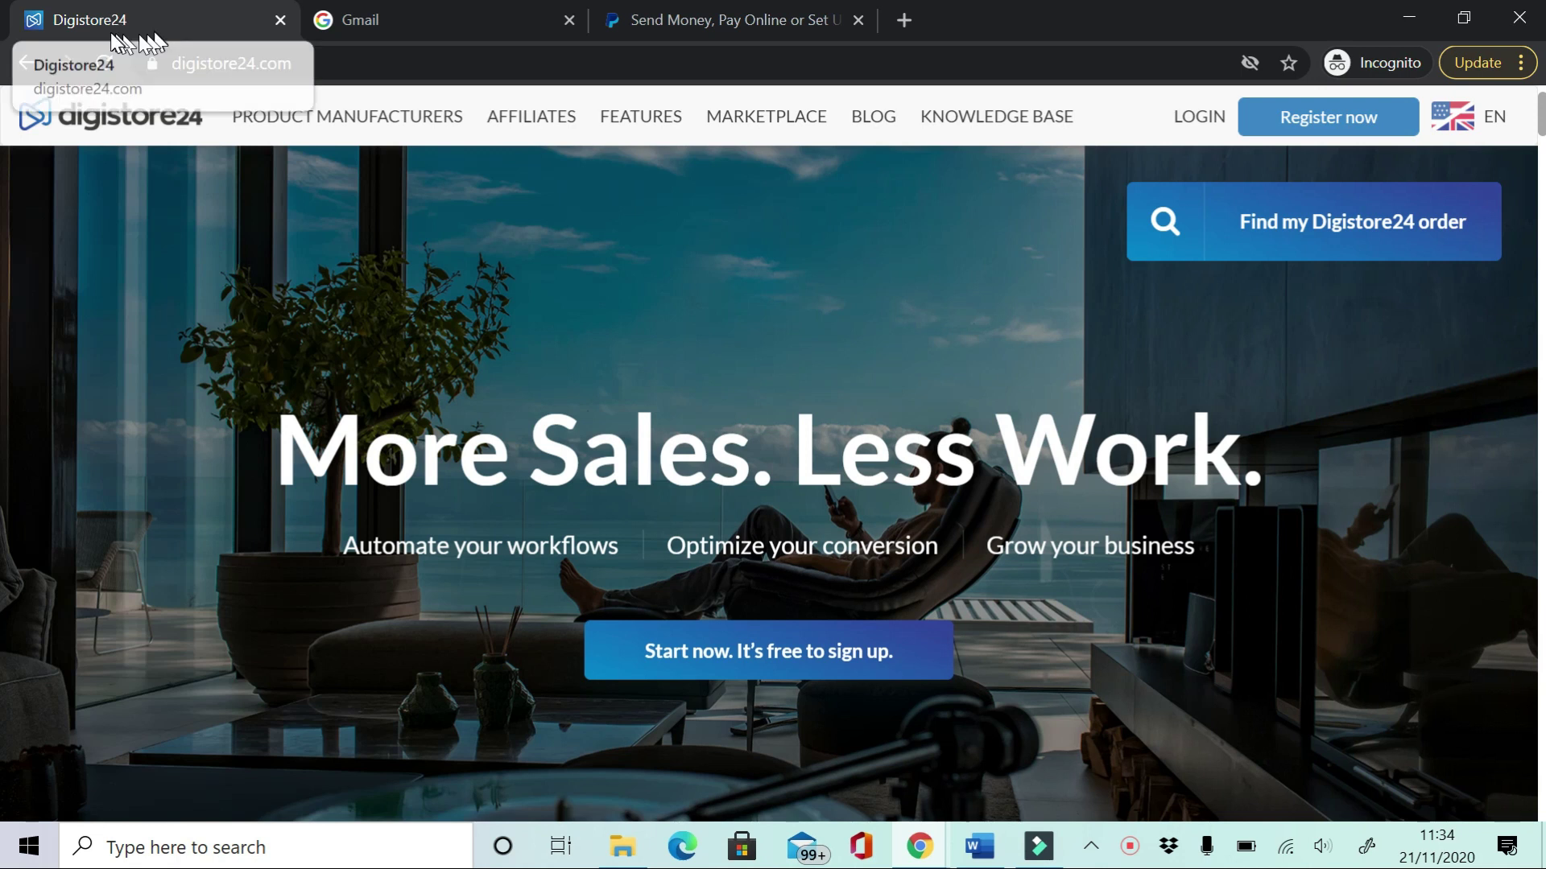
- Switch between the Gmail sign-in and PayPal home tabs, ending back on the Digistore24 home page
left_click(365, 24)
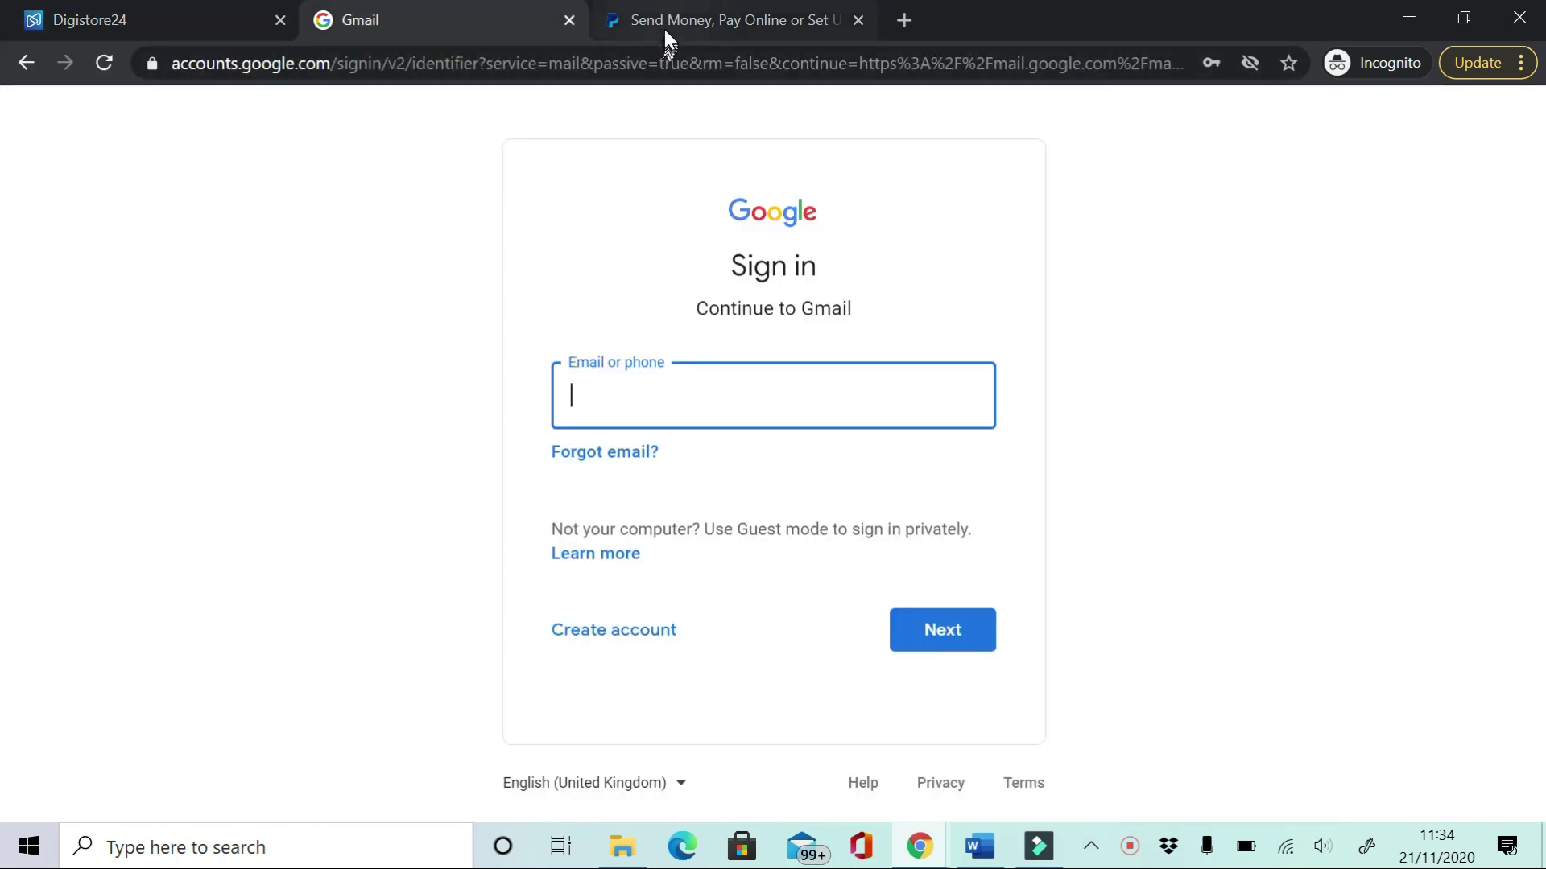
left_click(664, 29)
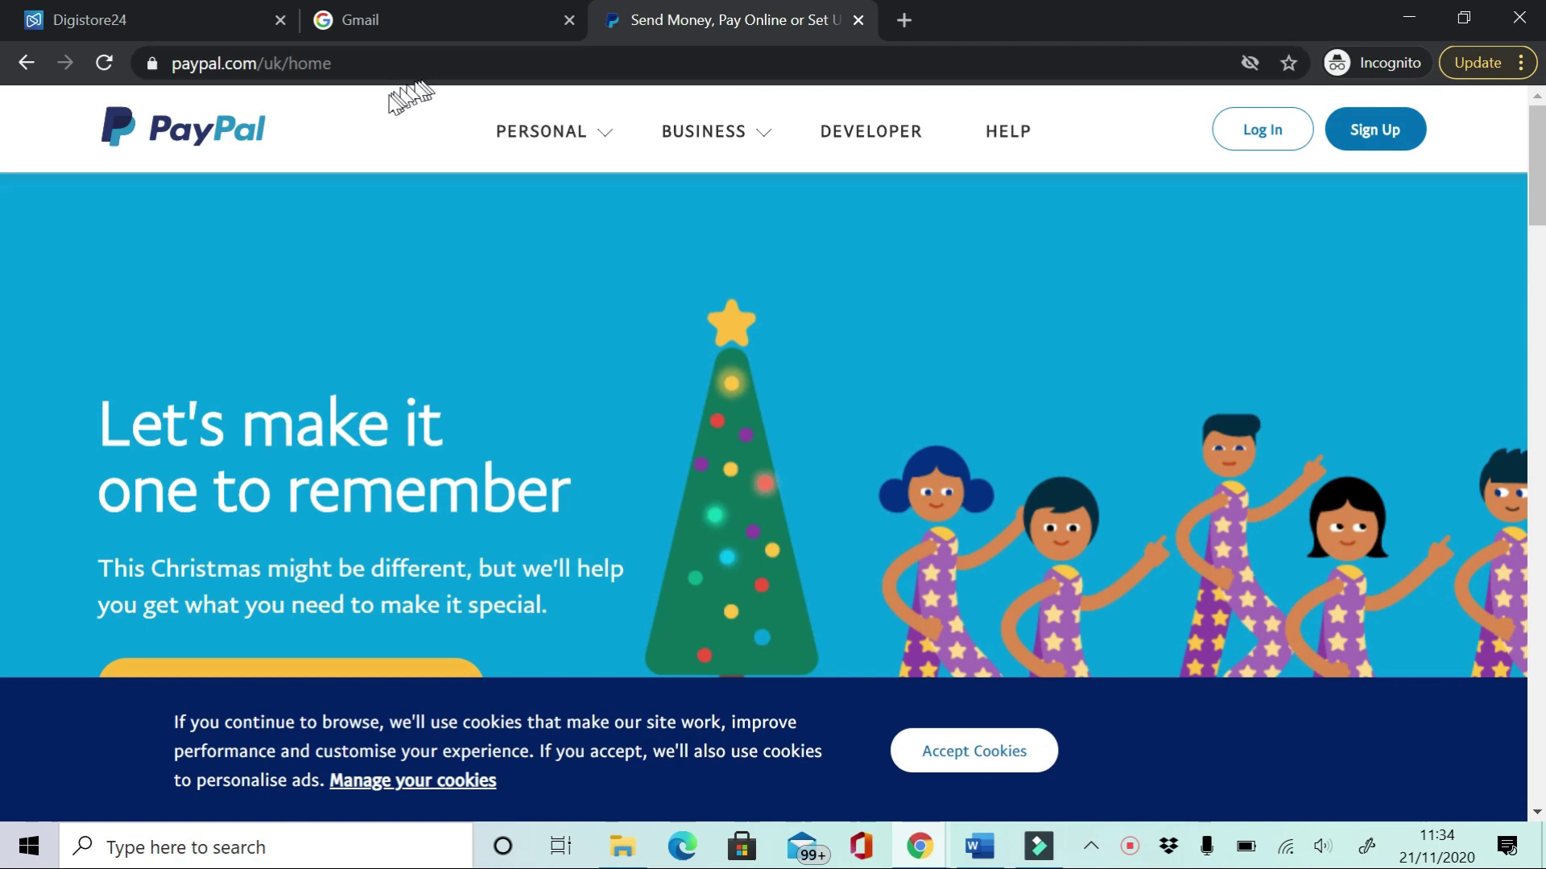
left_click(363, 28)
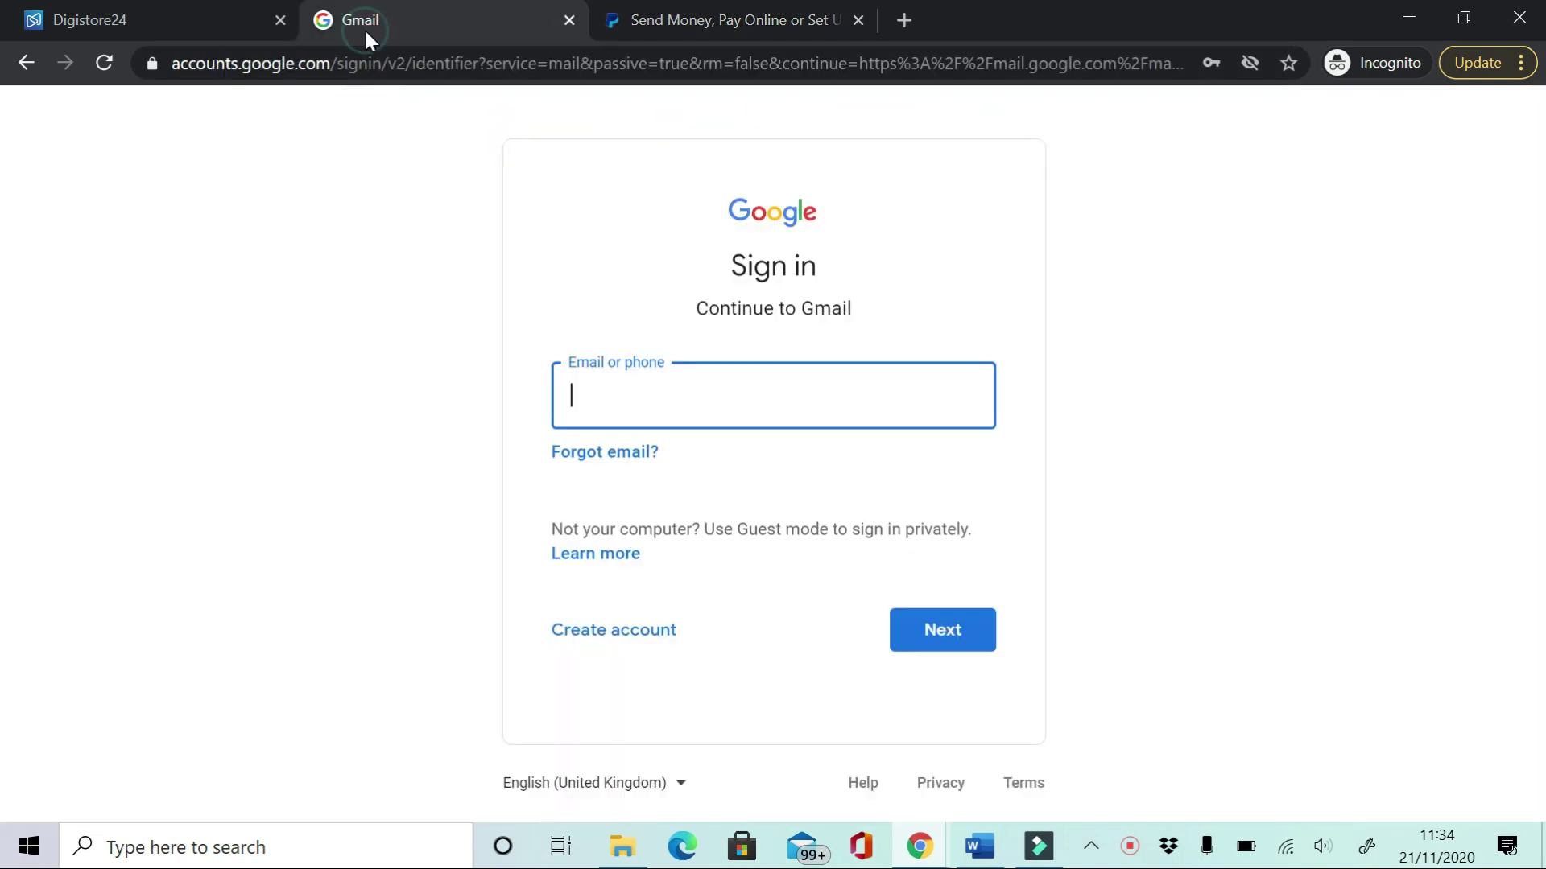
left_click(765, 23)
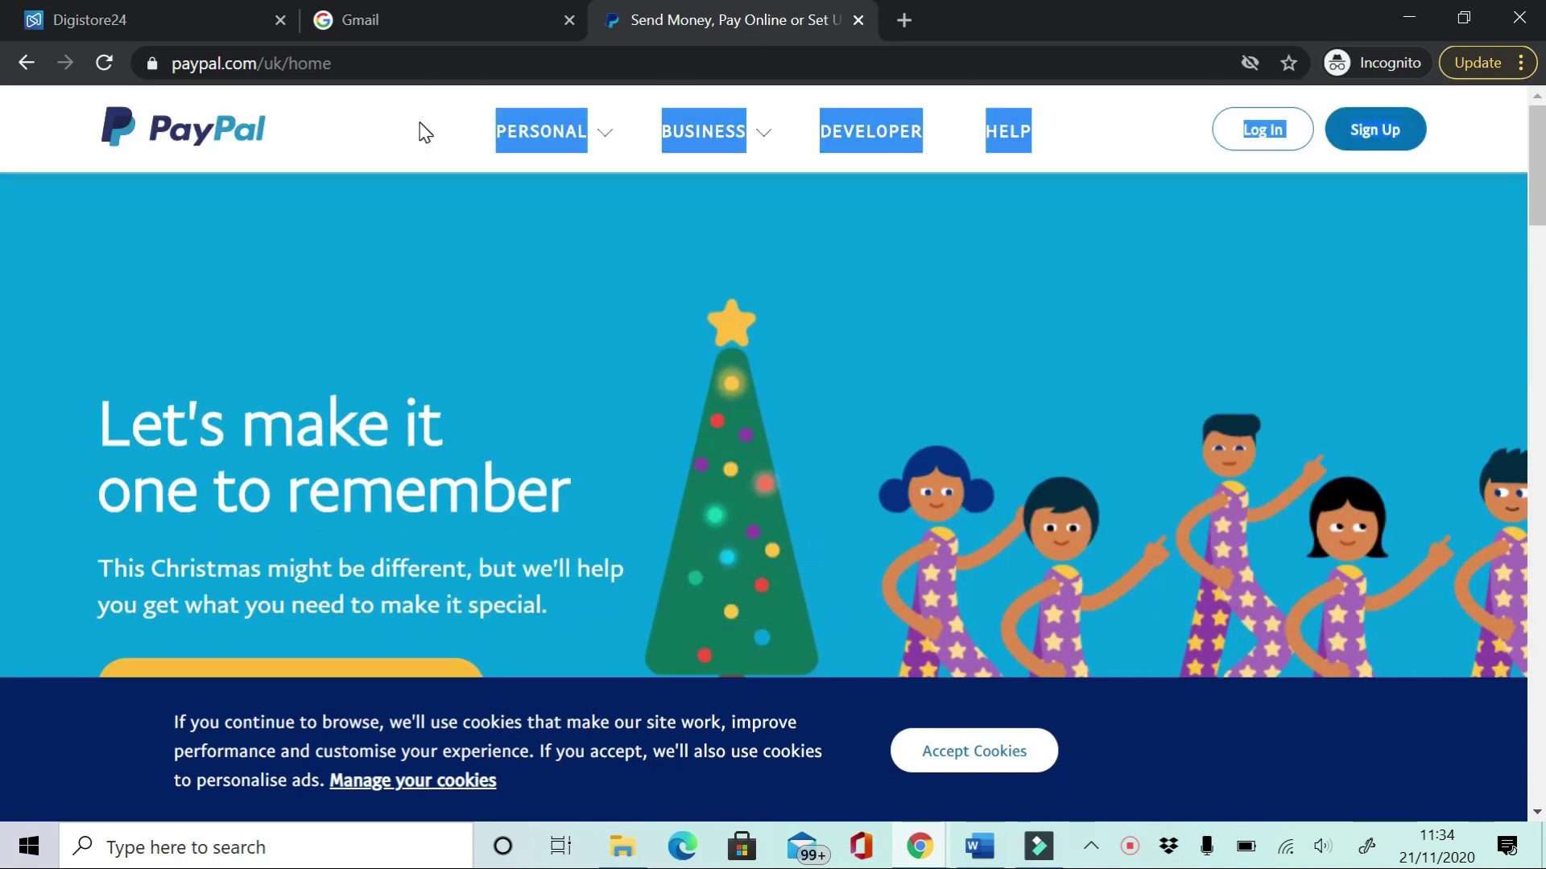
left_click(419, 123)
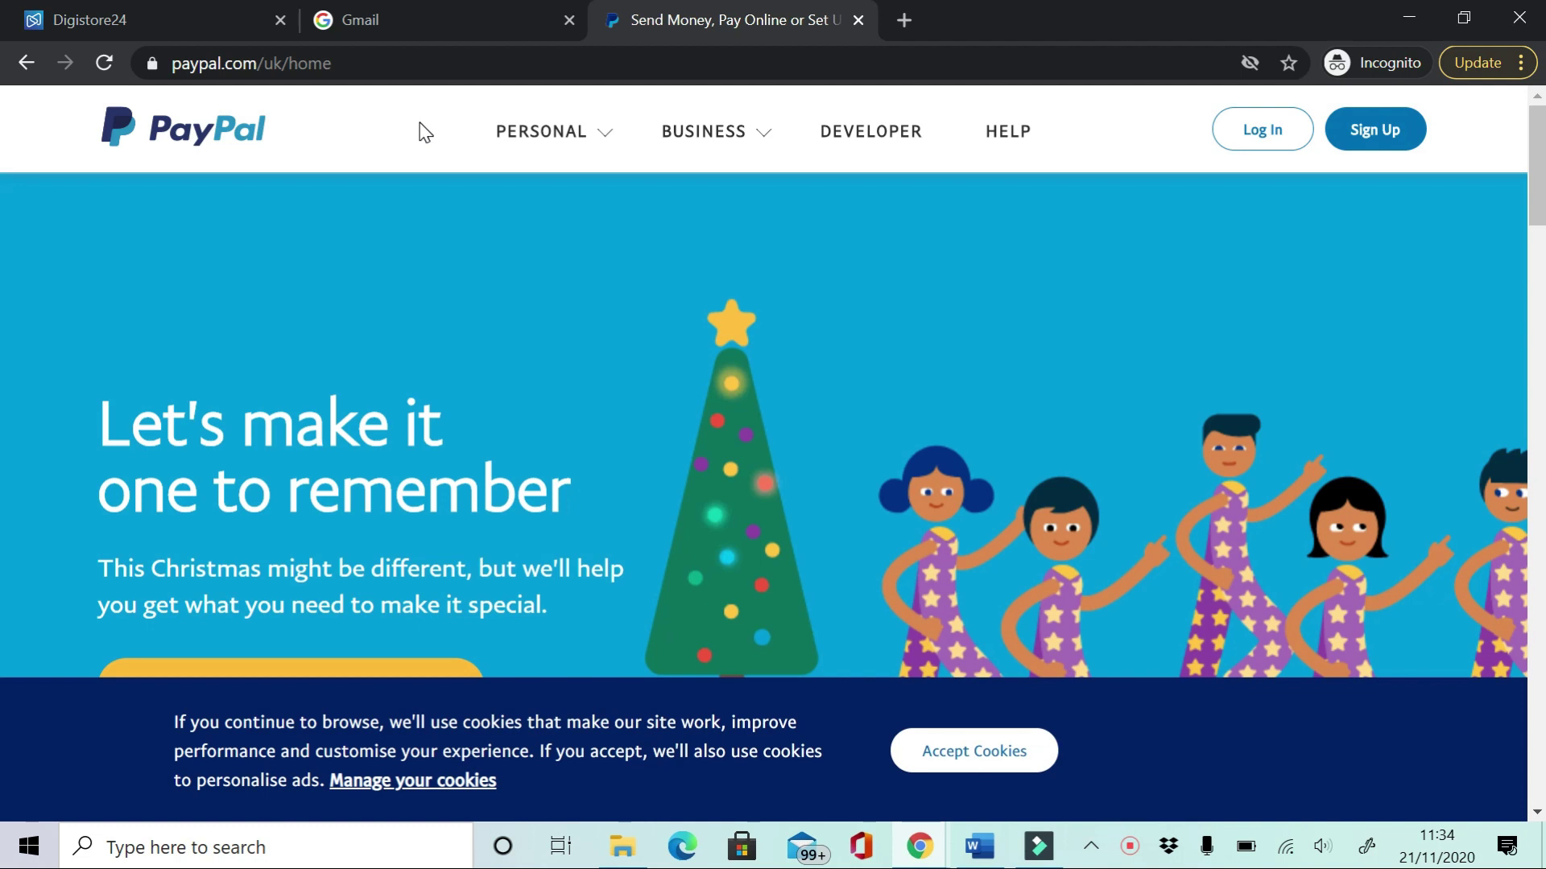
left_click(409, 16)
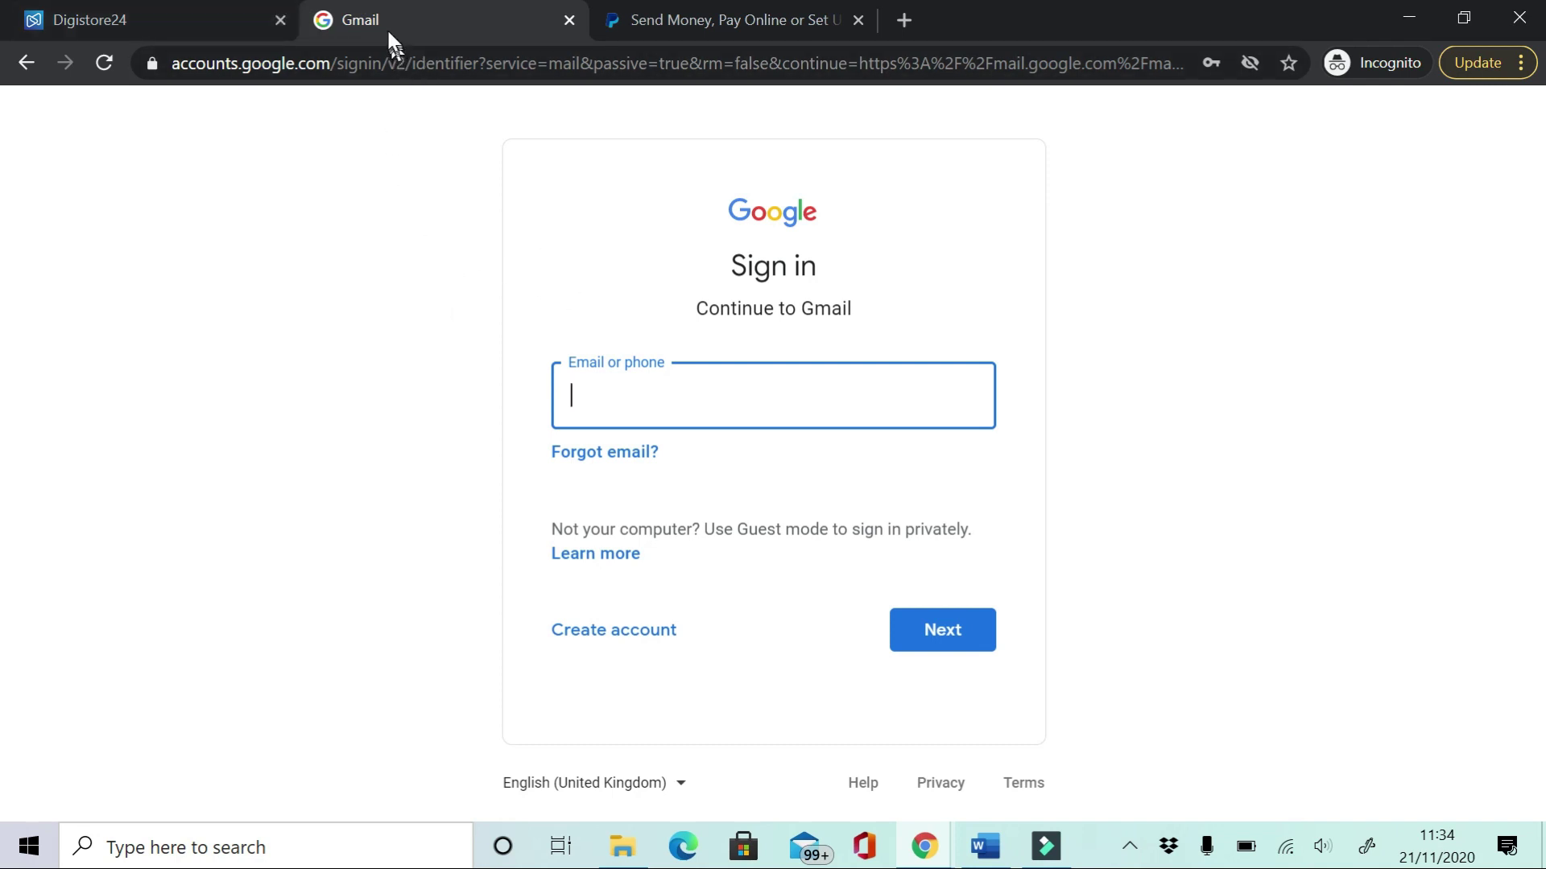
left_click(639, 22)
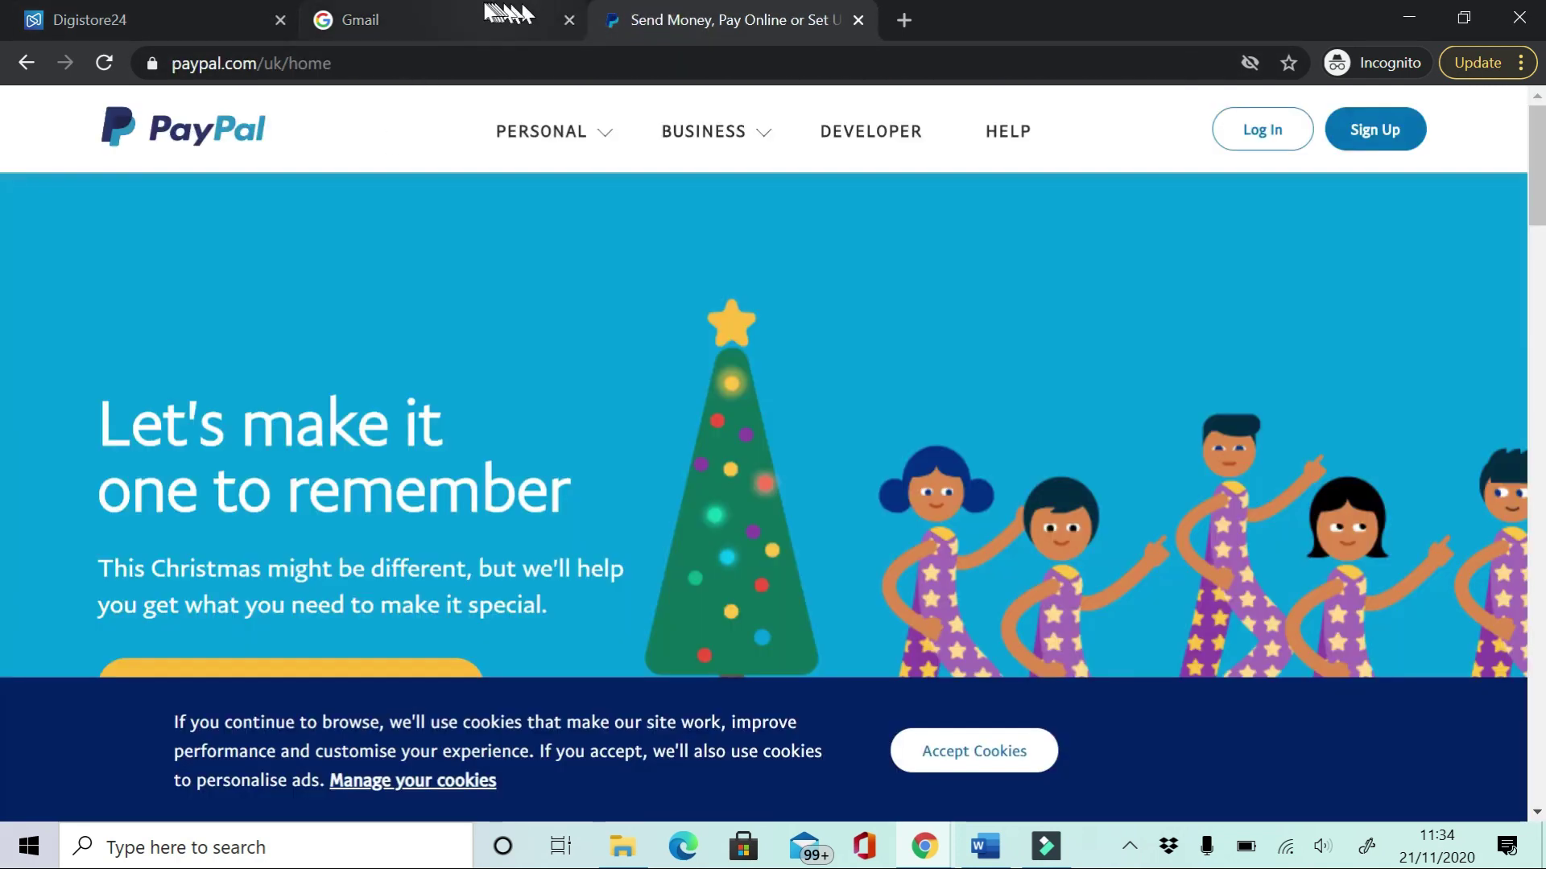
left_click(453, 25)
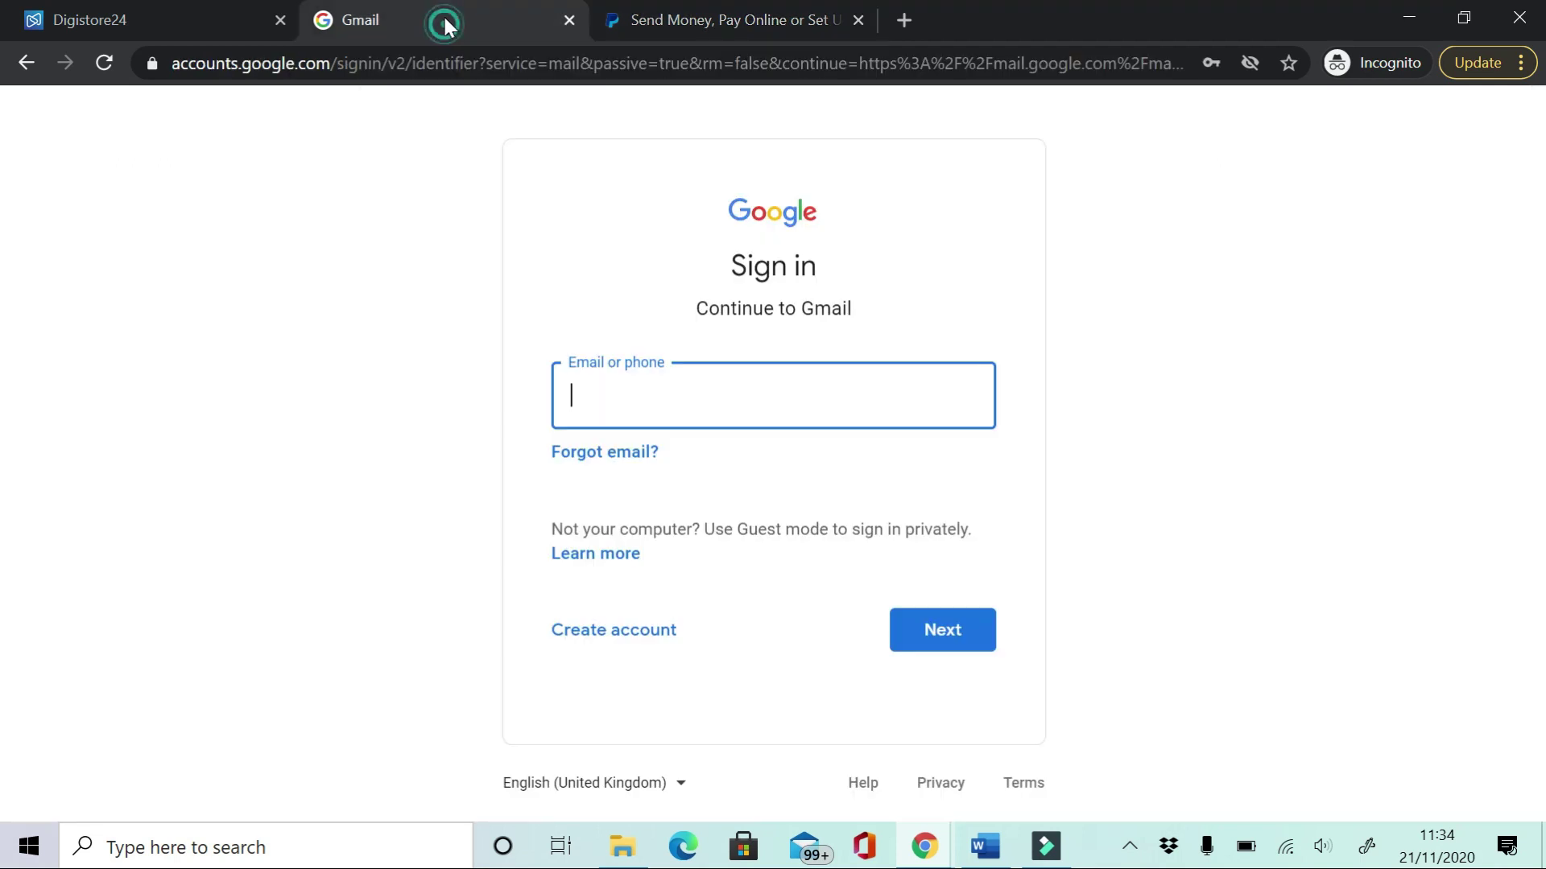
left_click(149, 24)
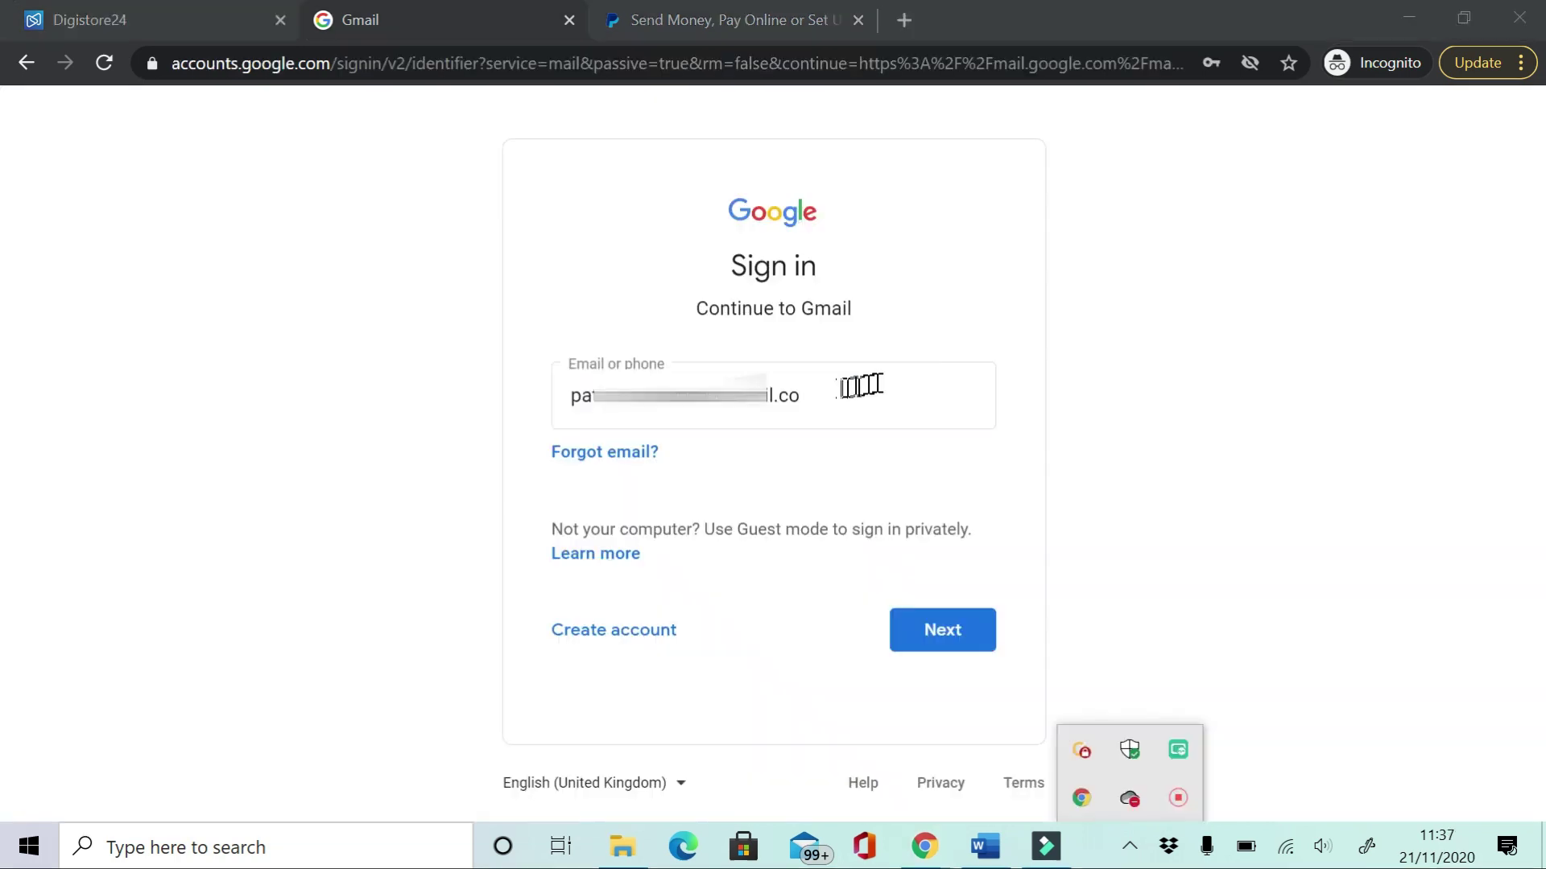
- Finish entering the account's email address on the Google sign-in page and submit it
left_click(861, 387)
type("m")
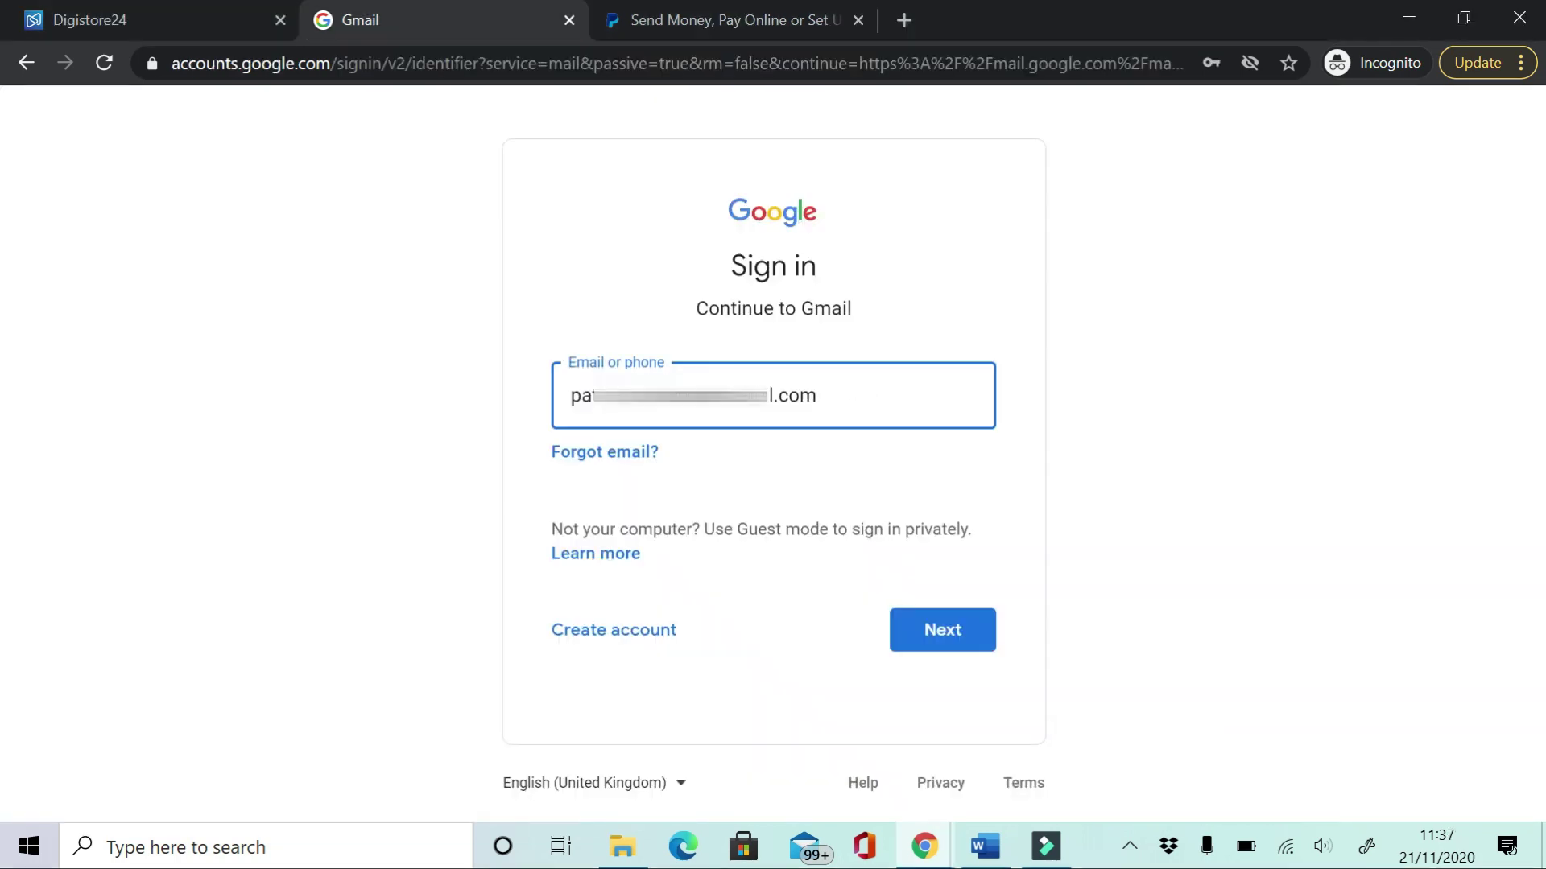
left_click(921, 632)
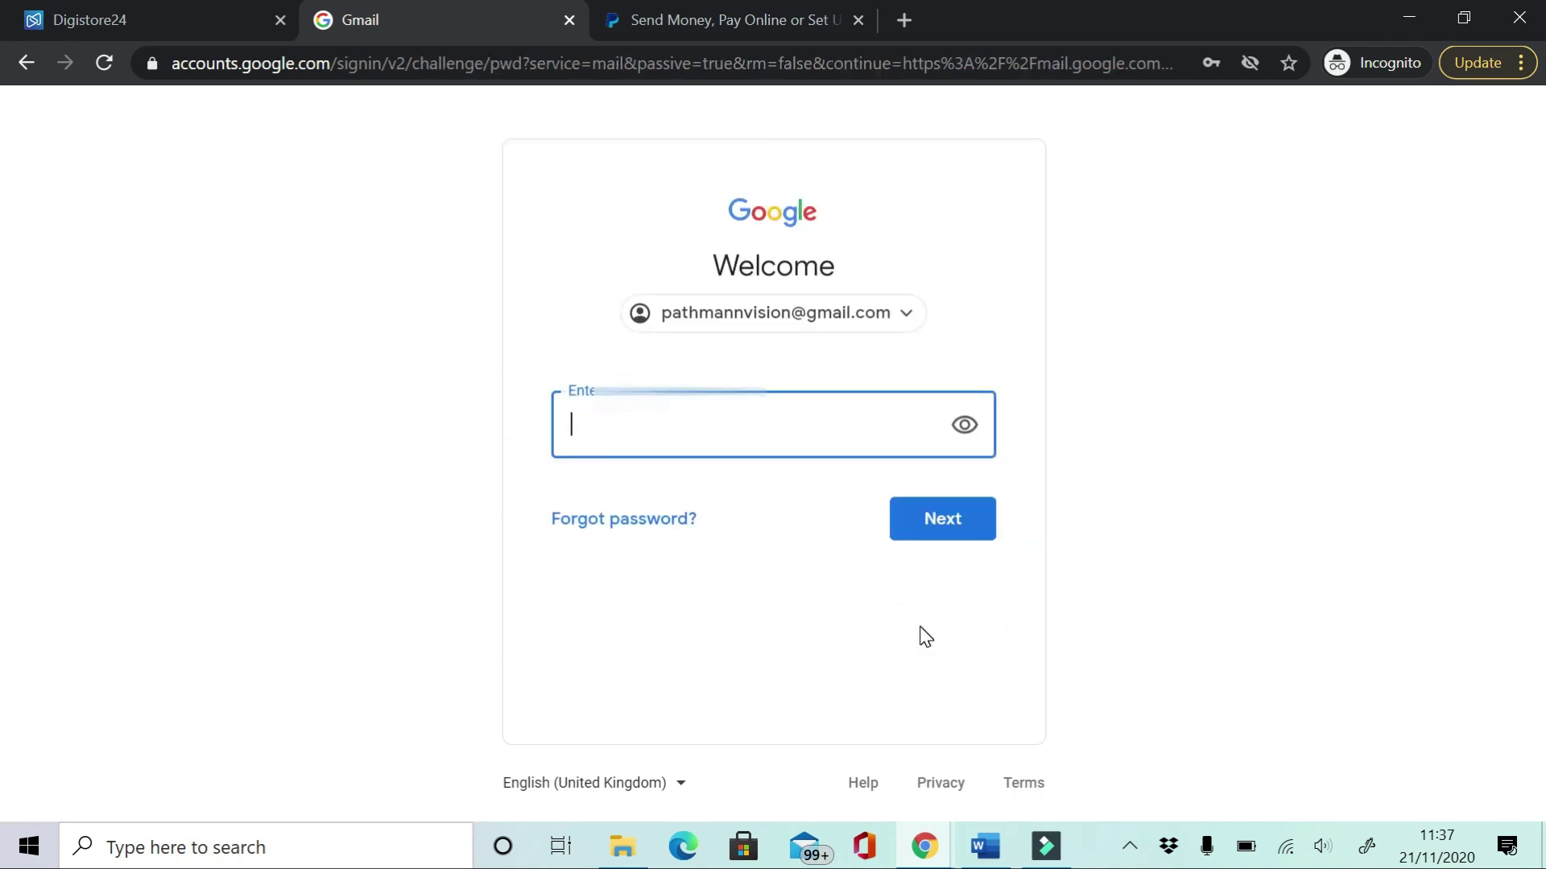
- Enter the account password to load the Gmail inbox, then bring back the PayPal tab
key("Caps_Lock")
type("•")
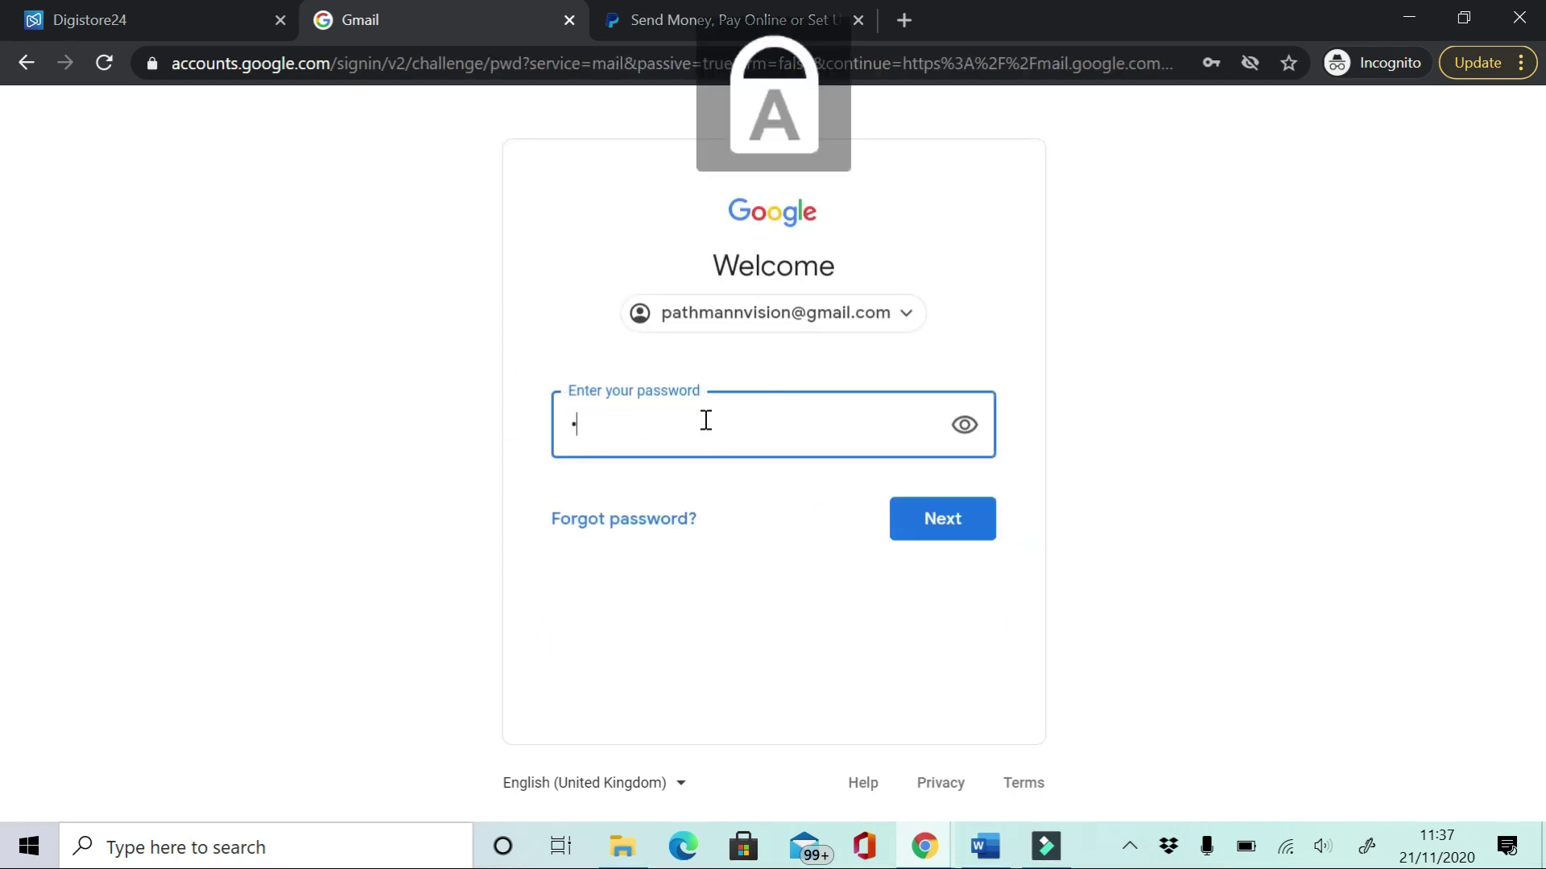
key("Caps_Lock")
type("••••")
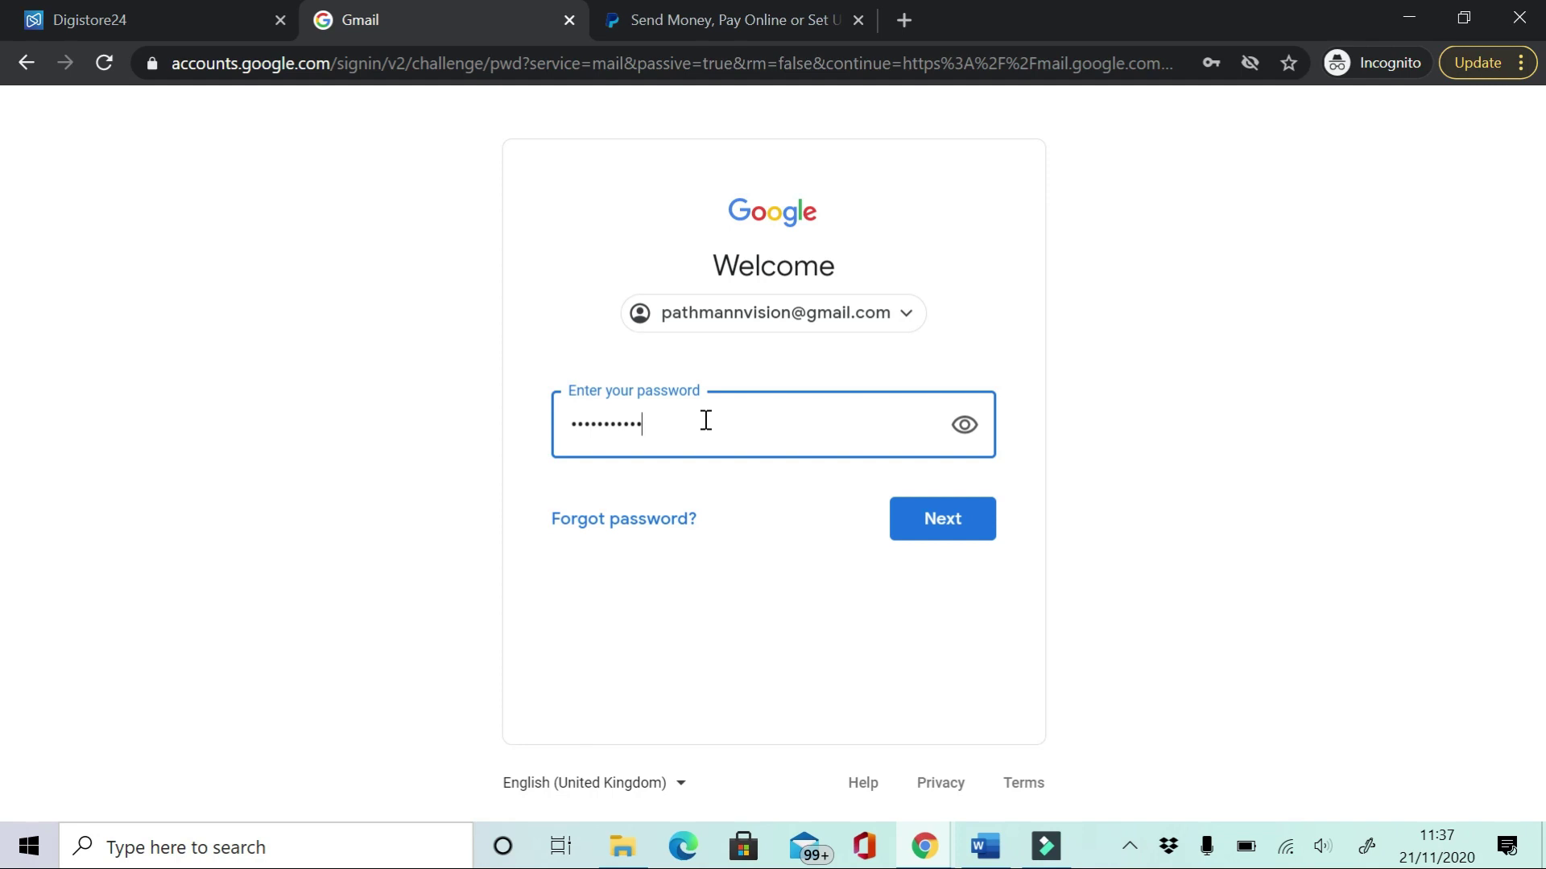
left_click(938, 532)
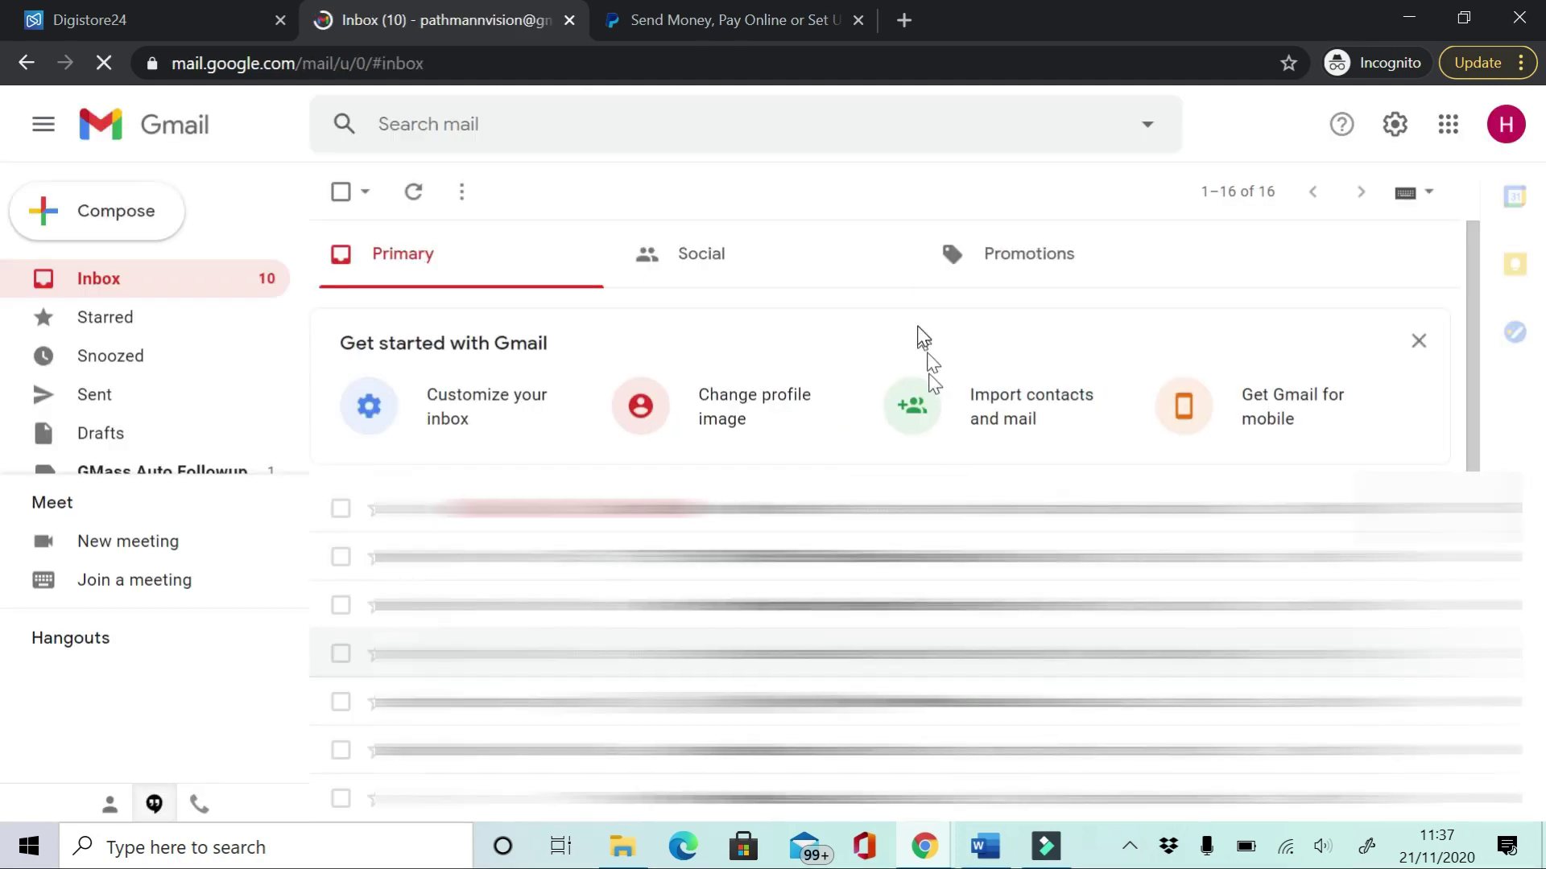
key("ctrl+Tab")
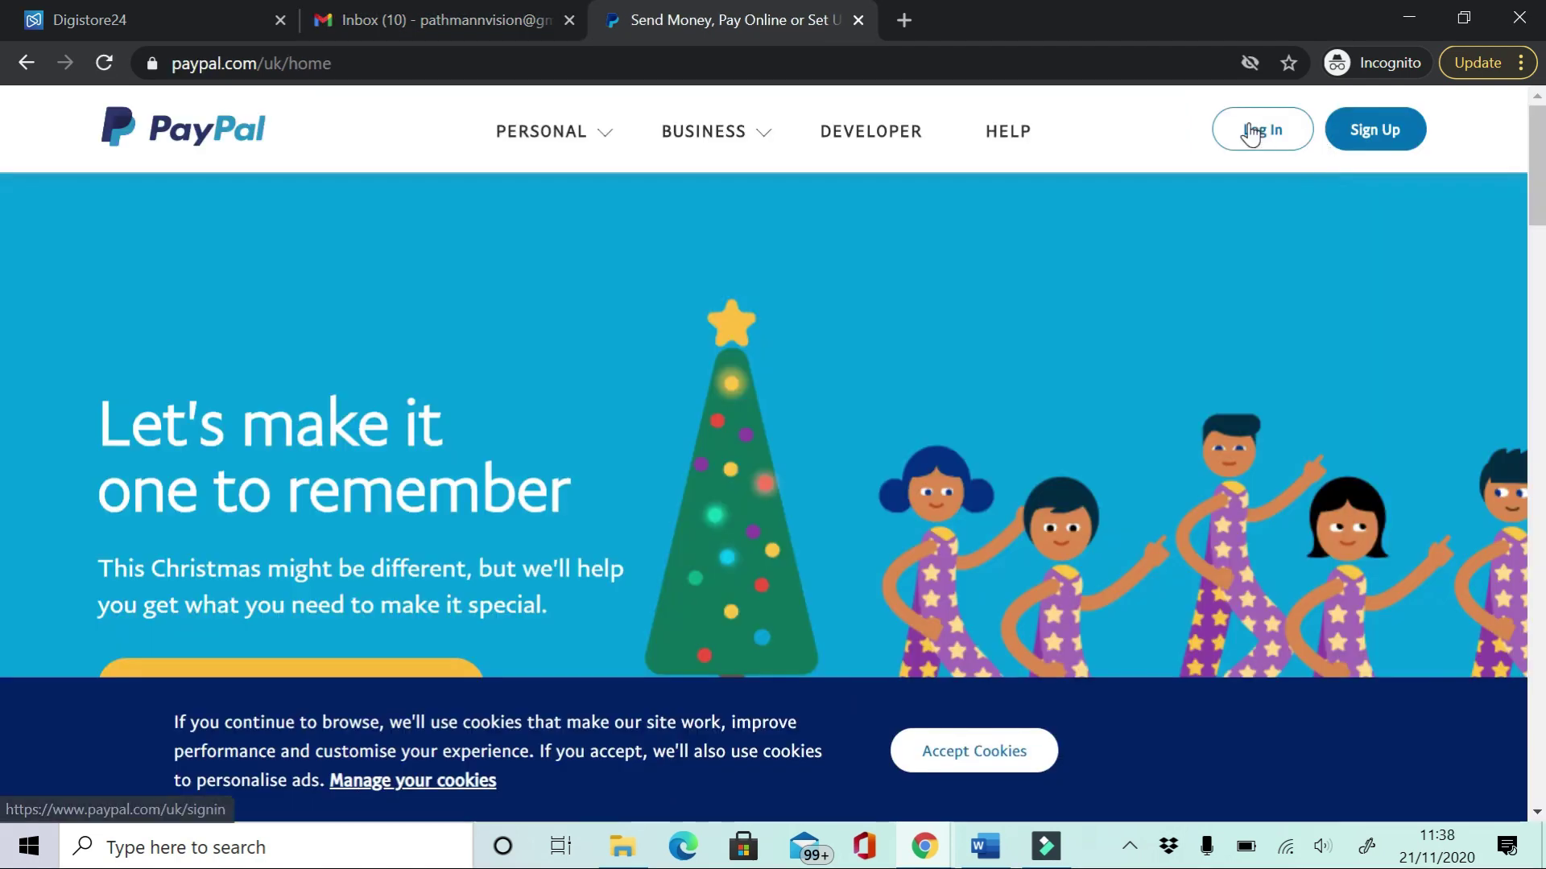
- Log in to PayPal and reach the Summary dashboard showing the 5,50 USD balance
left_click(1251, 133)
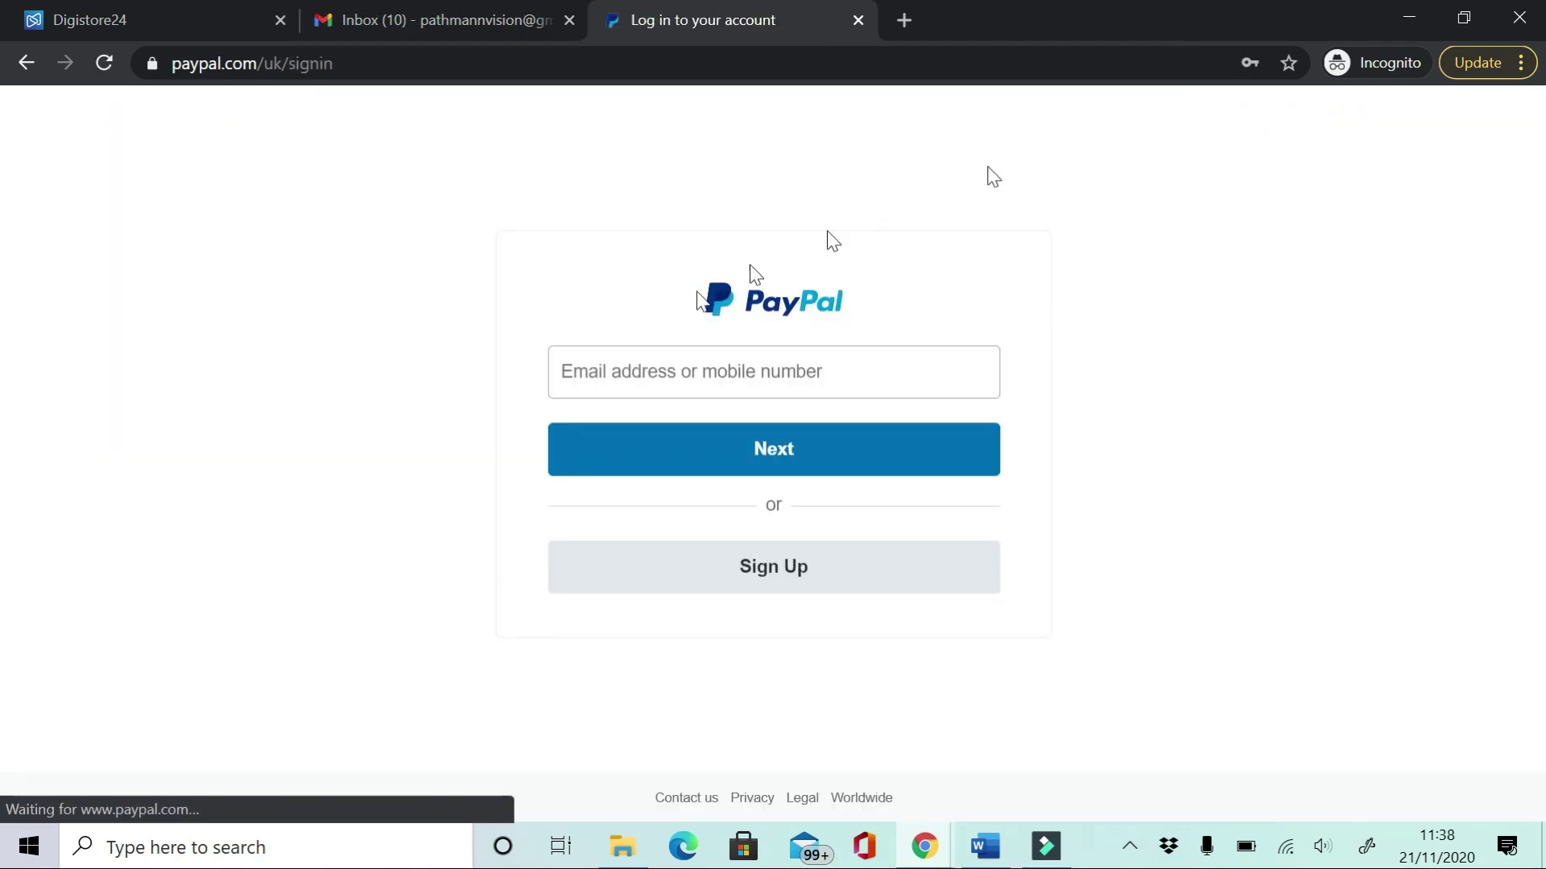
left_click(700, 505)
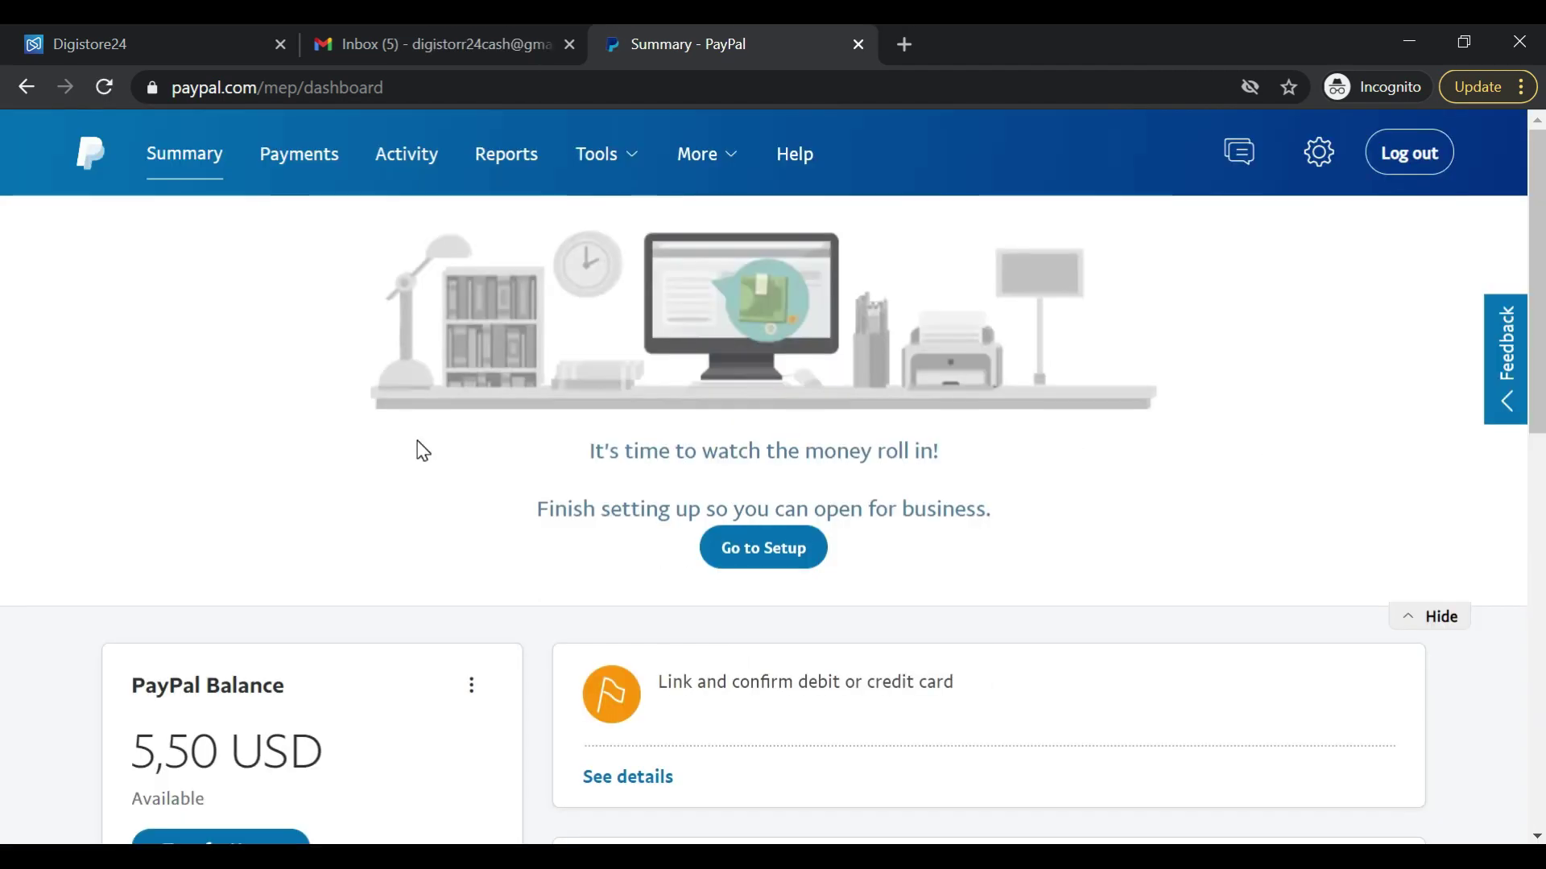
- Open the Digistore24 registration page and scroll down to the Create Account form
left_click(124, 40)
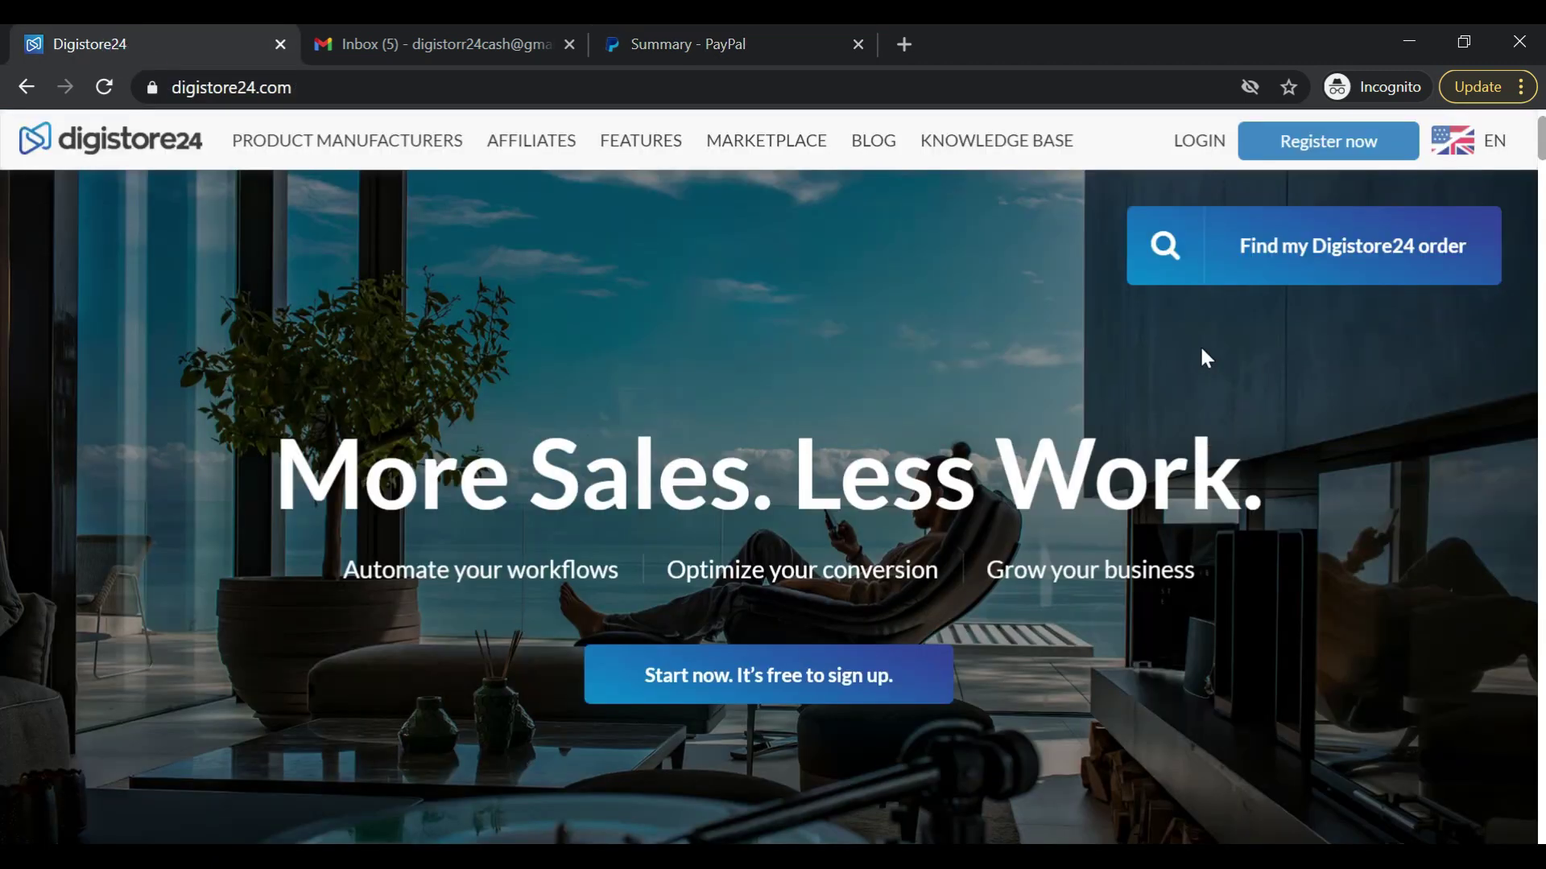
left_click(1287, 153)
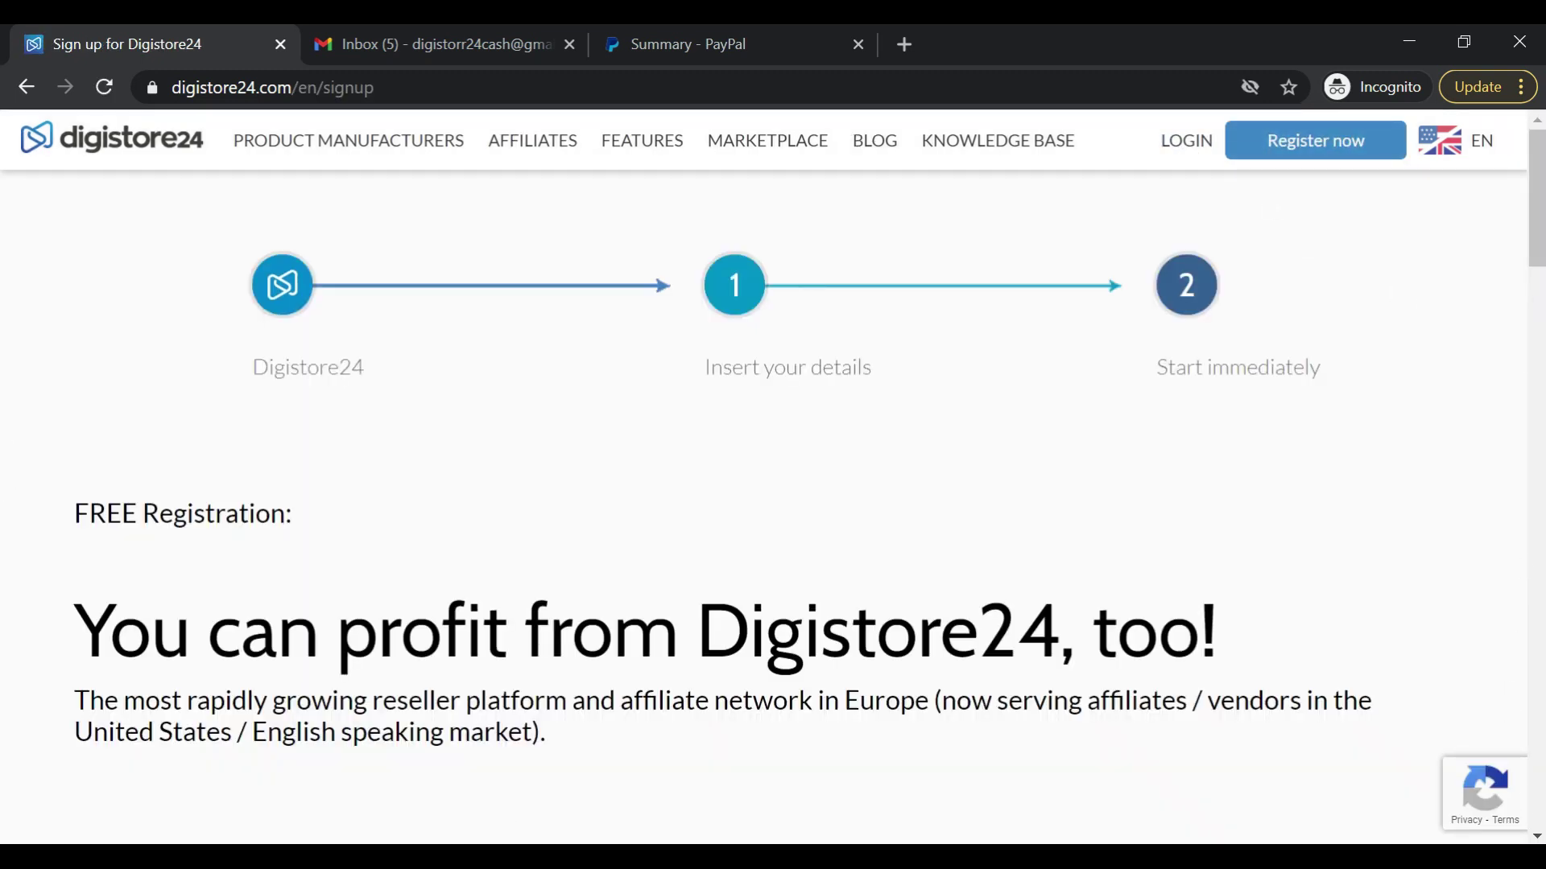
scroll(1538, 839, "down", 2)
scroll(1537, 839, "down", 5)
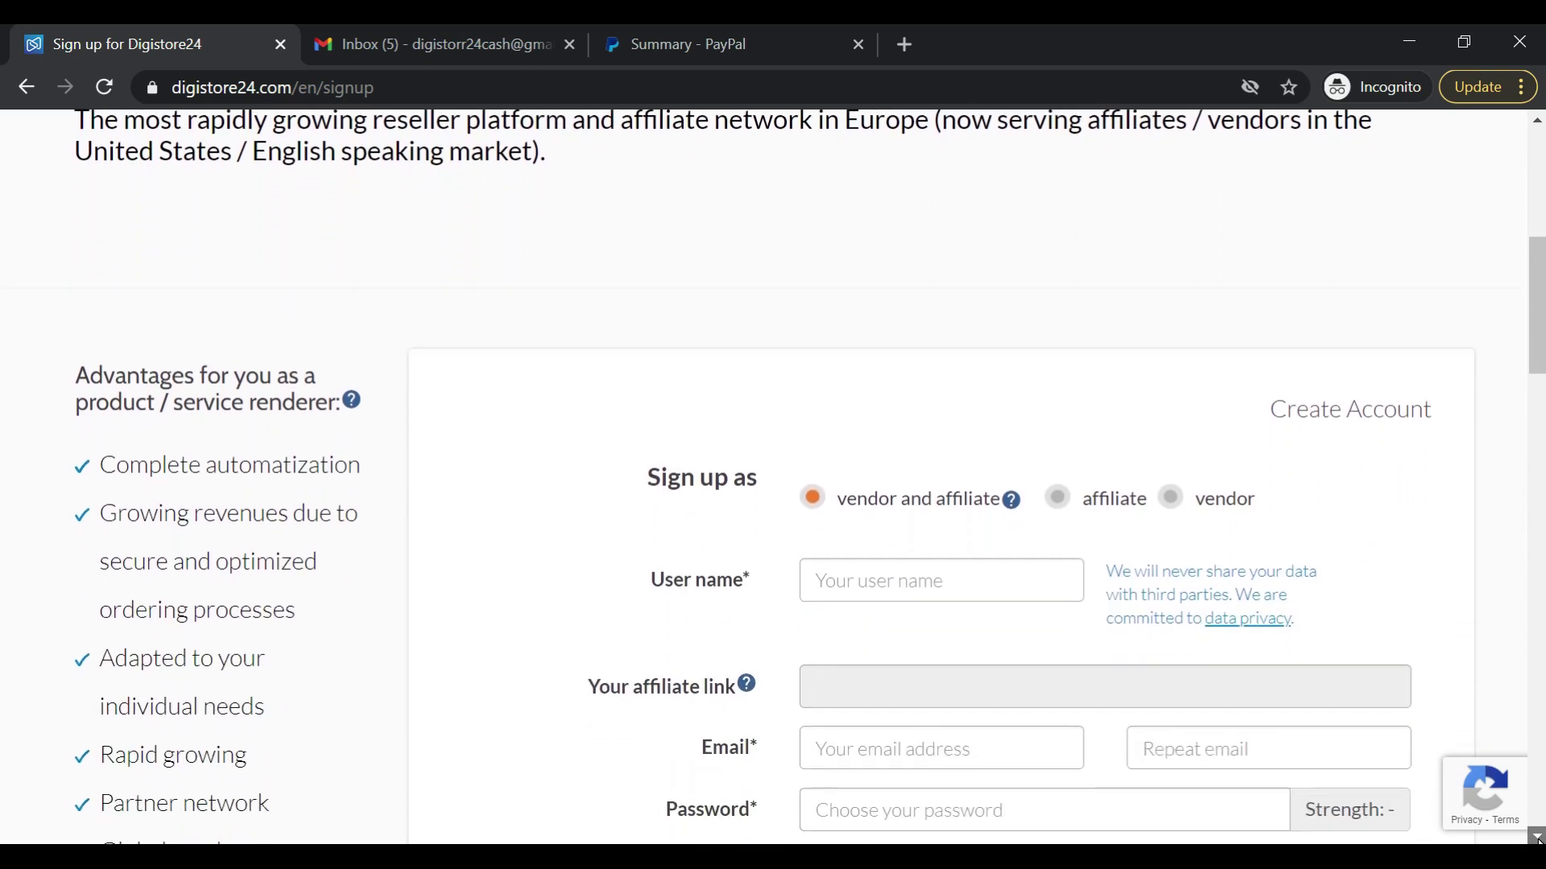
scroll(1538, 839, "down", 3)
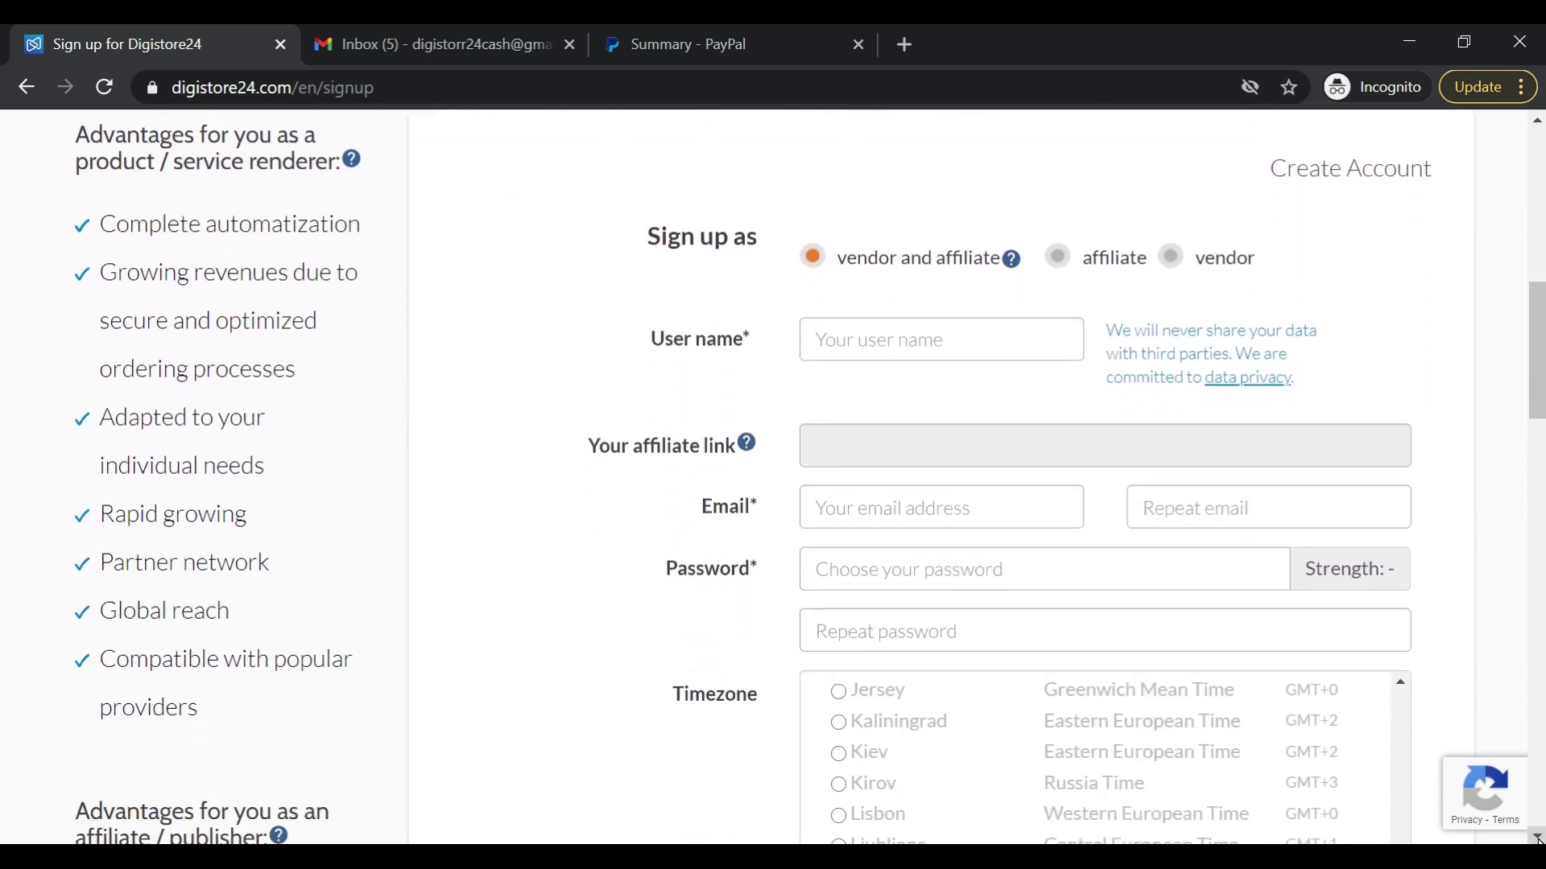
- Fill in the chosen user name, the email address and the repeated email
left_click(978, 341)
type("digistorr24cash24")
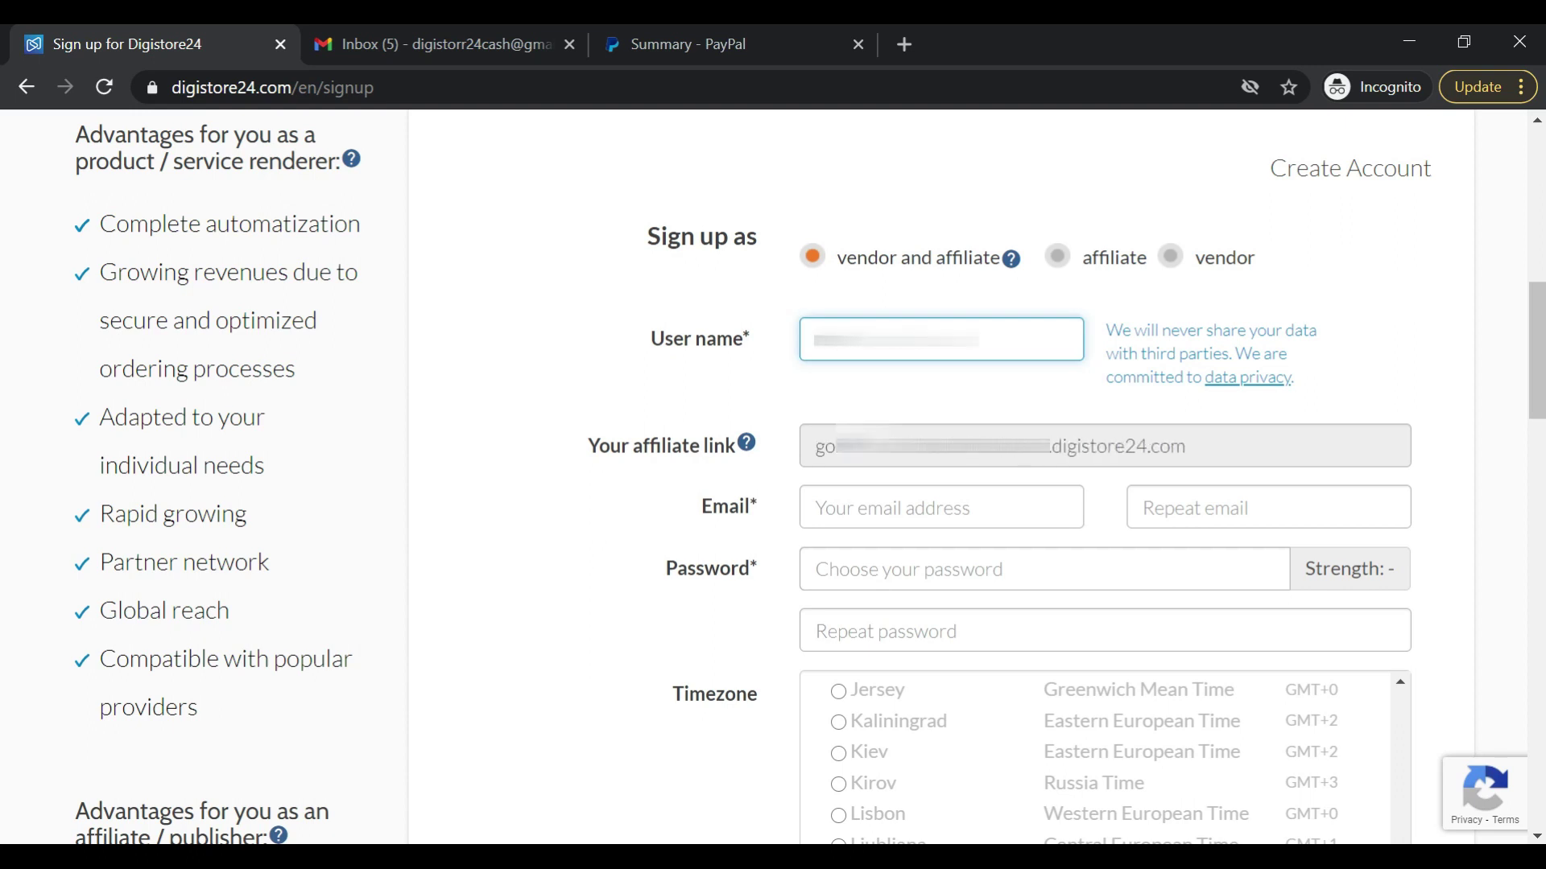
left_click(956, 510)
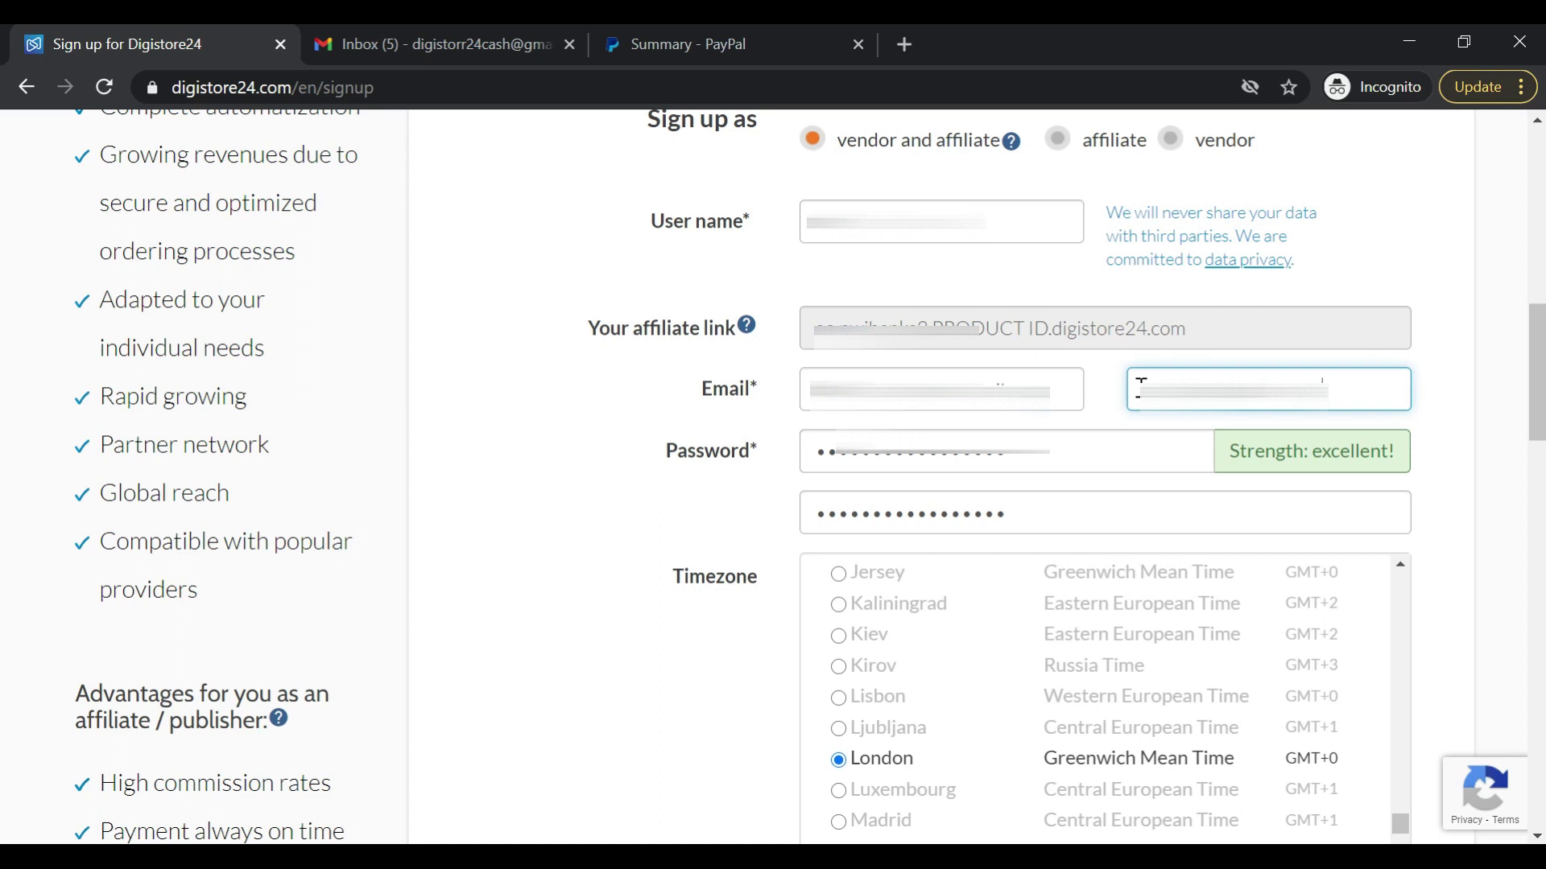
type("m")
left_click(1449, 497)
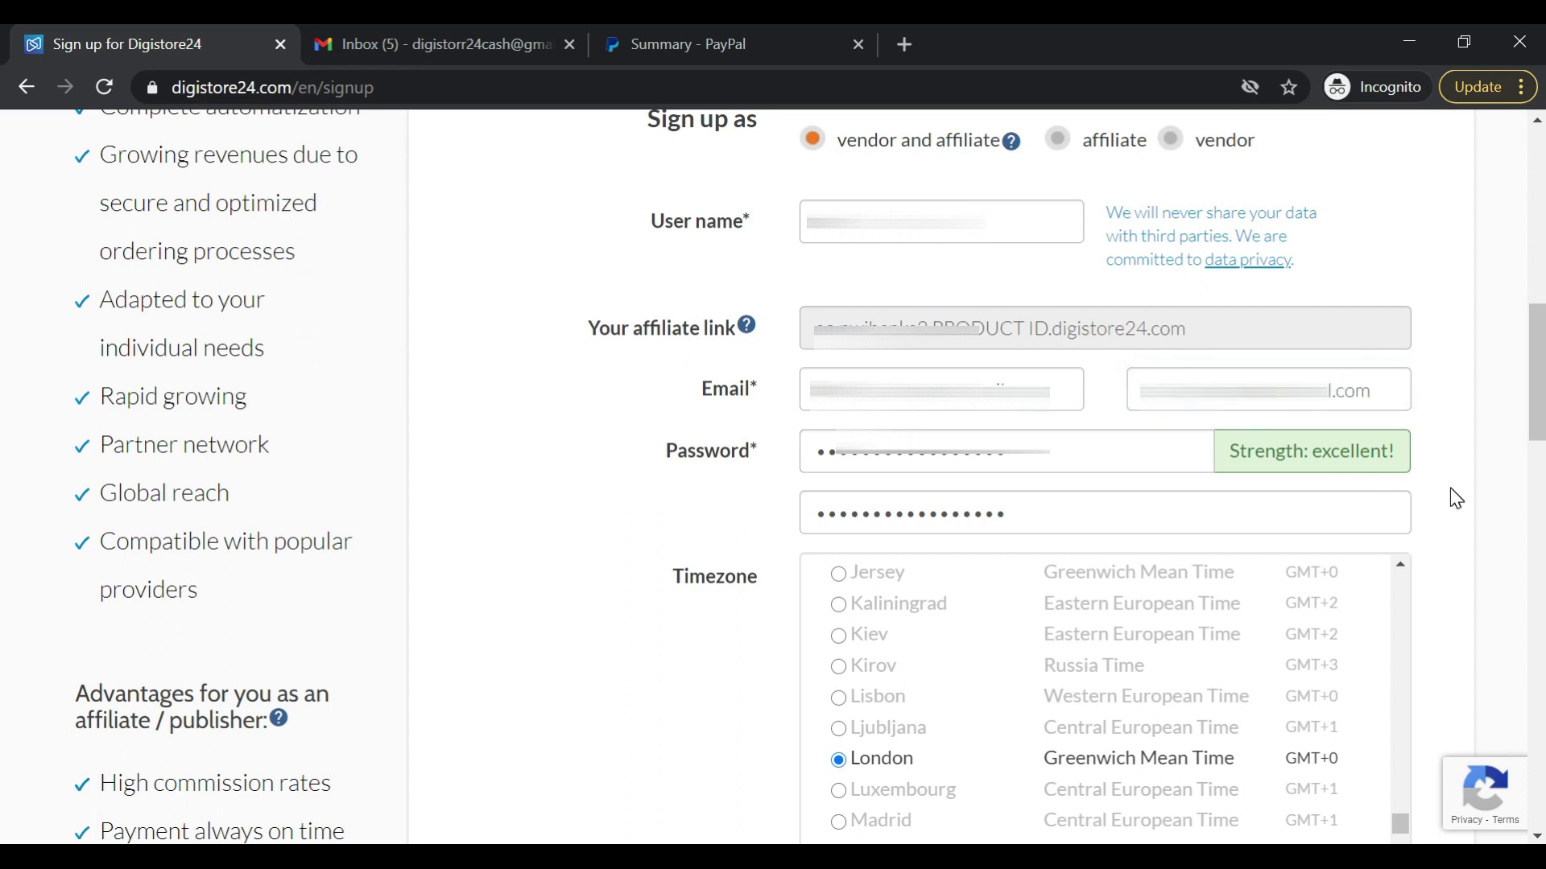
left_click(1537, 722)
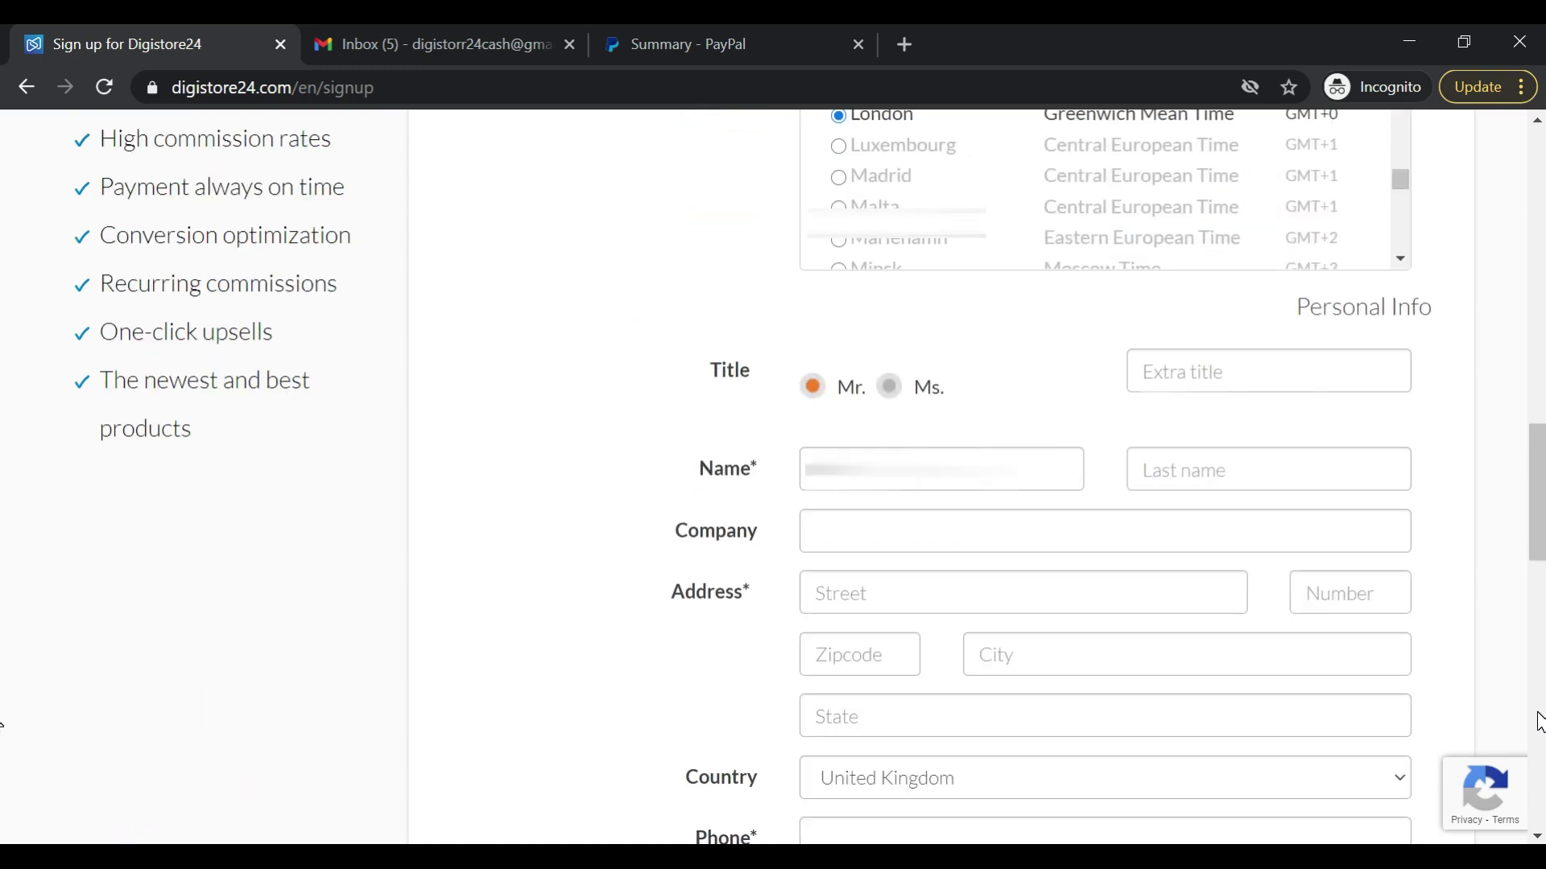
- Enter the account holder's first and last name
left_click(1070, 470)
key("Caps_Lock")
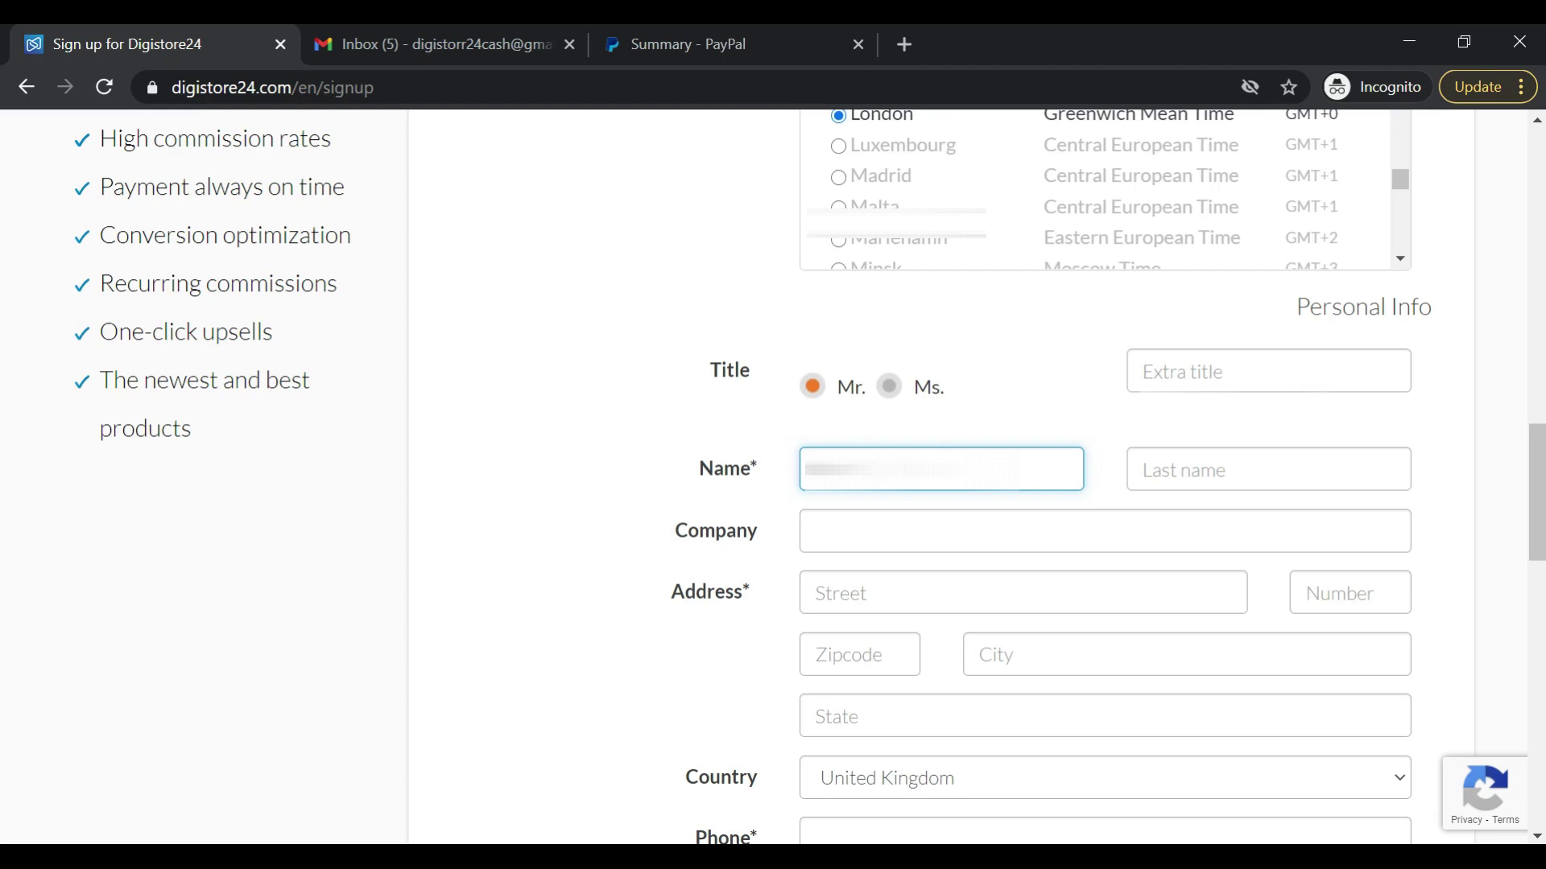
left_click(1208, 470)
type("Smith")
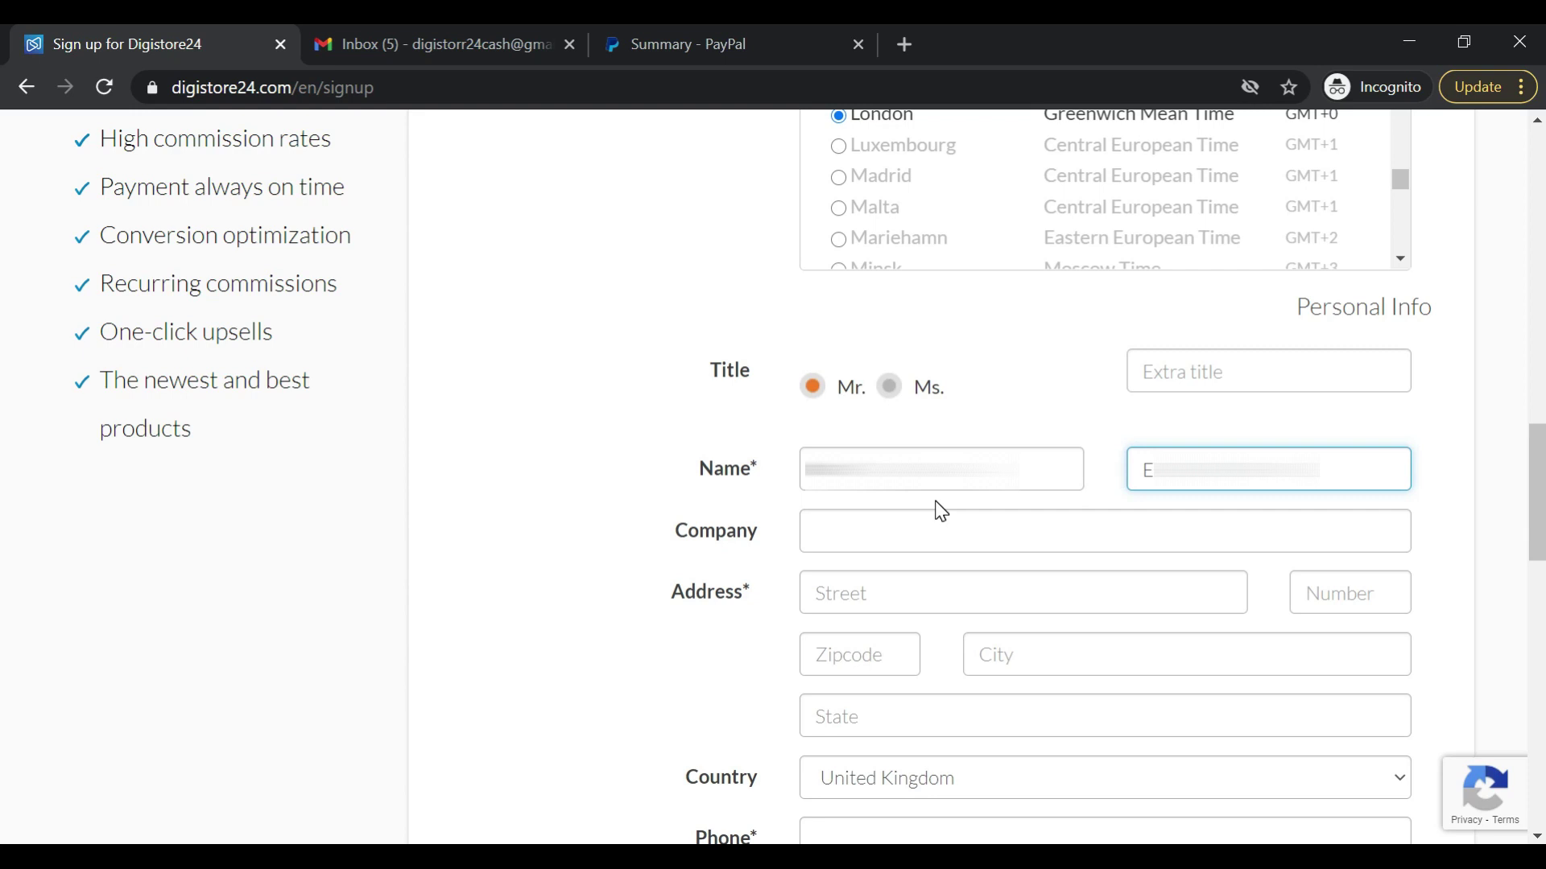
- Fill in the street address, house number 123, postcode and city
left_click(926, 592)
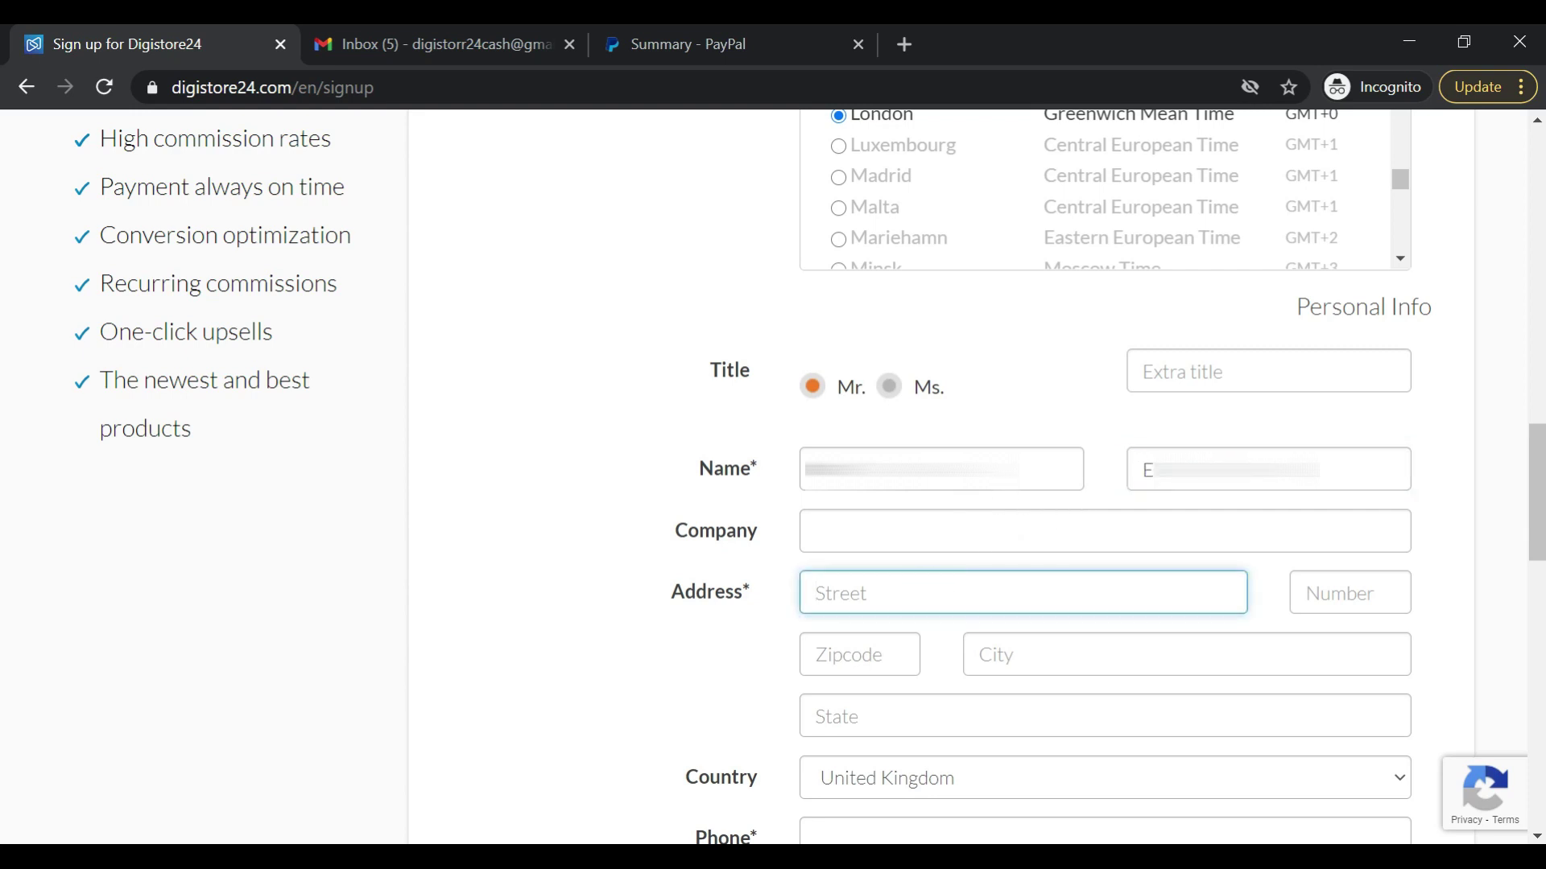
key("ctrl+v")
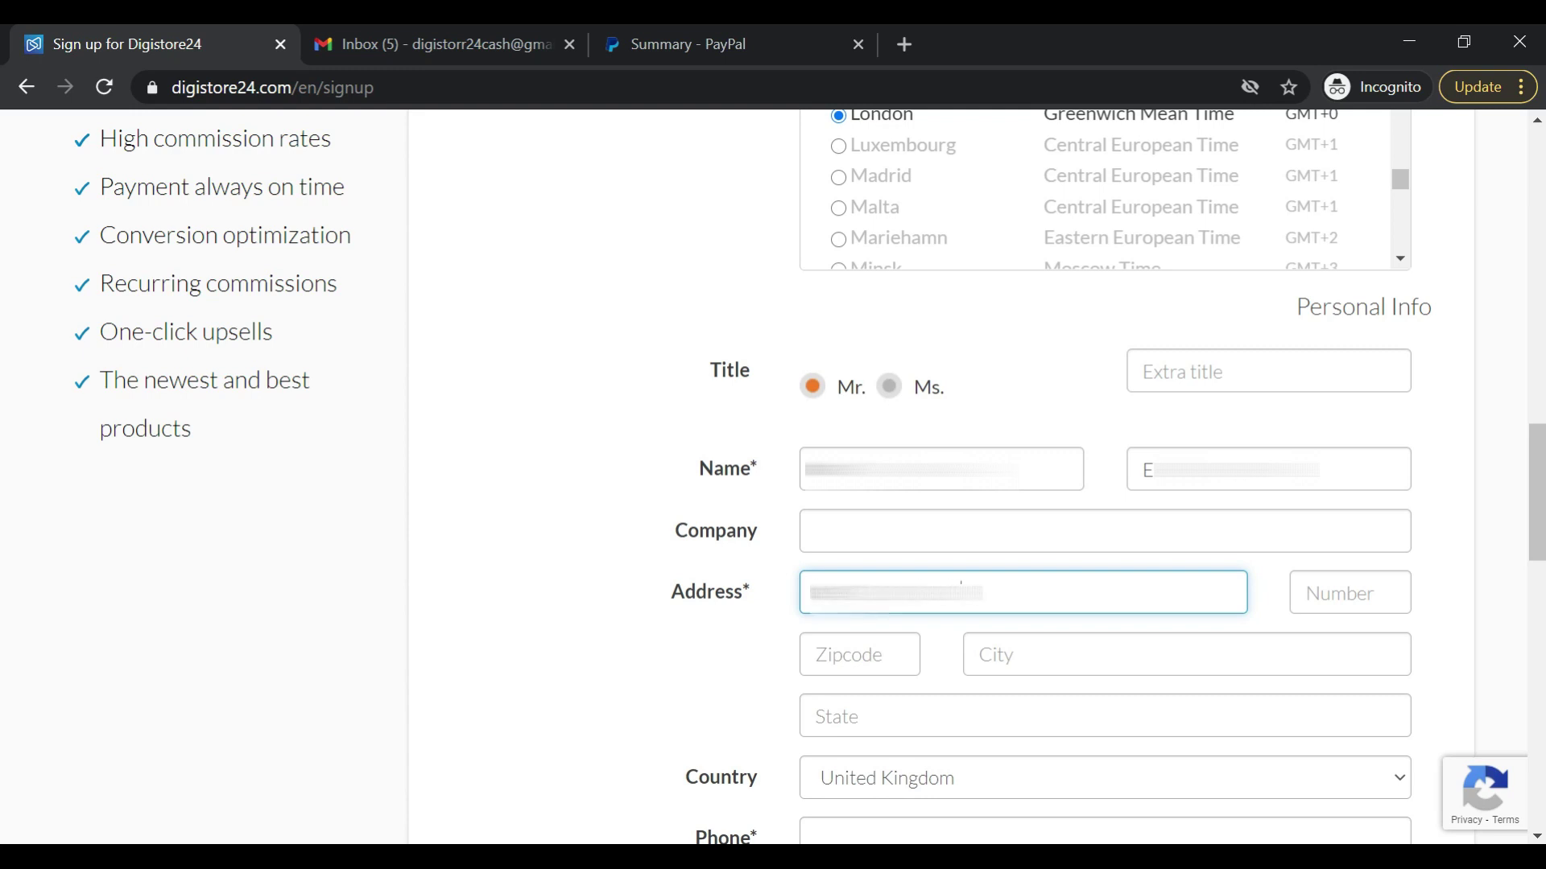
left_click(1350, 593)
type("123")
left_click(926, 592)
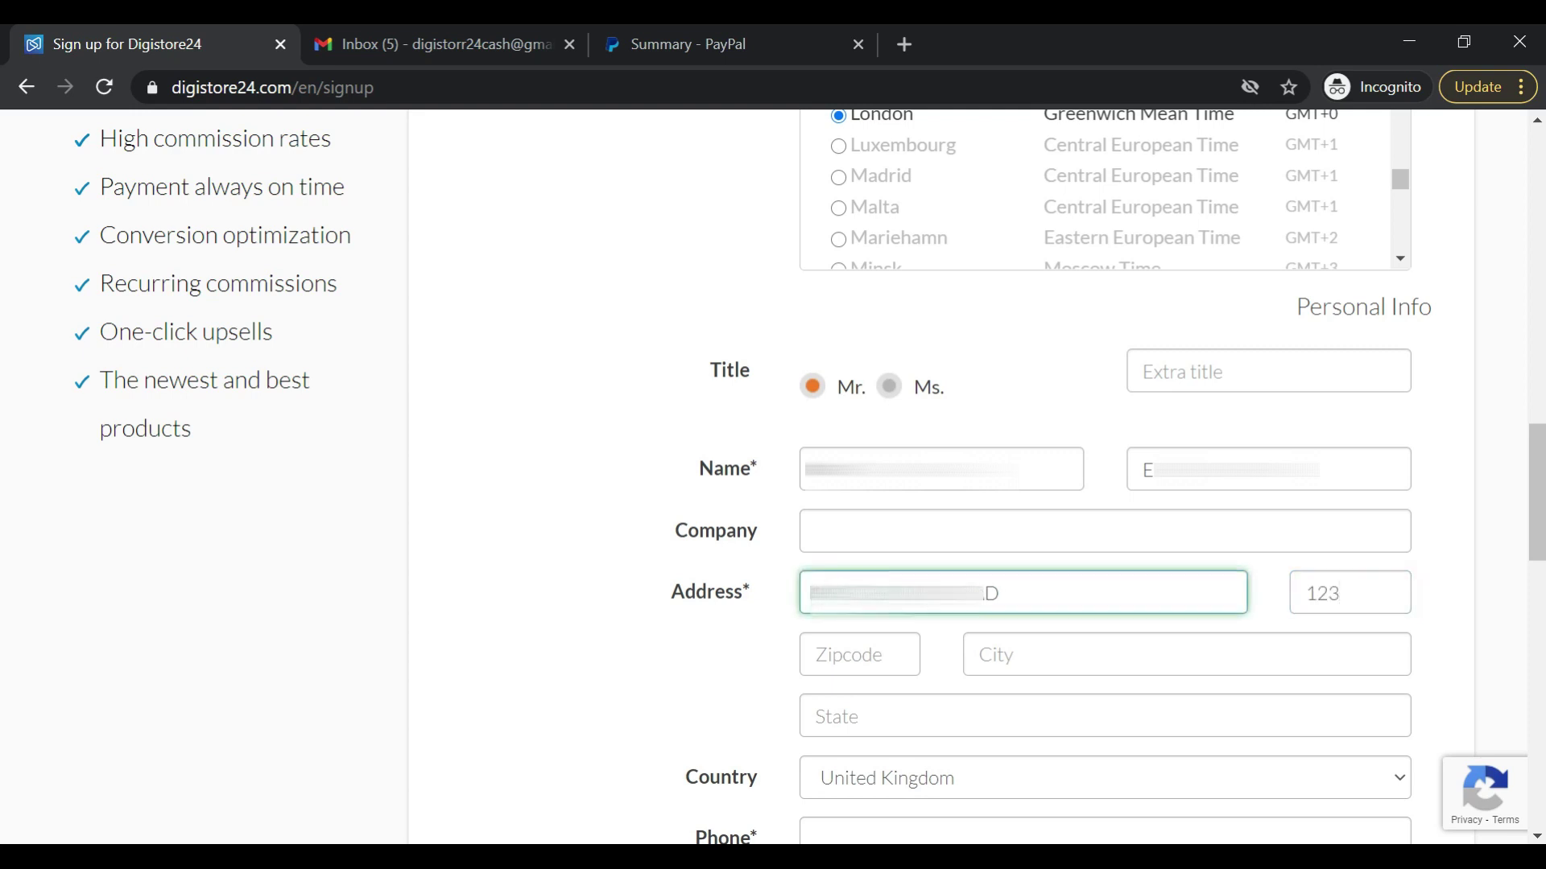
left_click(865, 644)
key("ctrl+v")
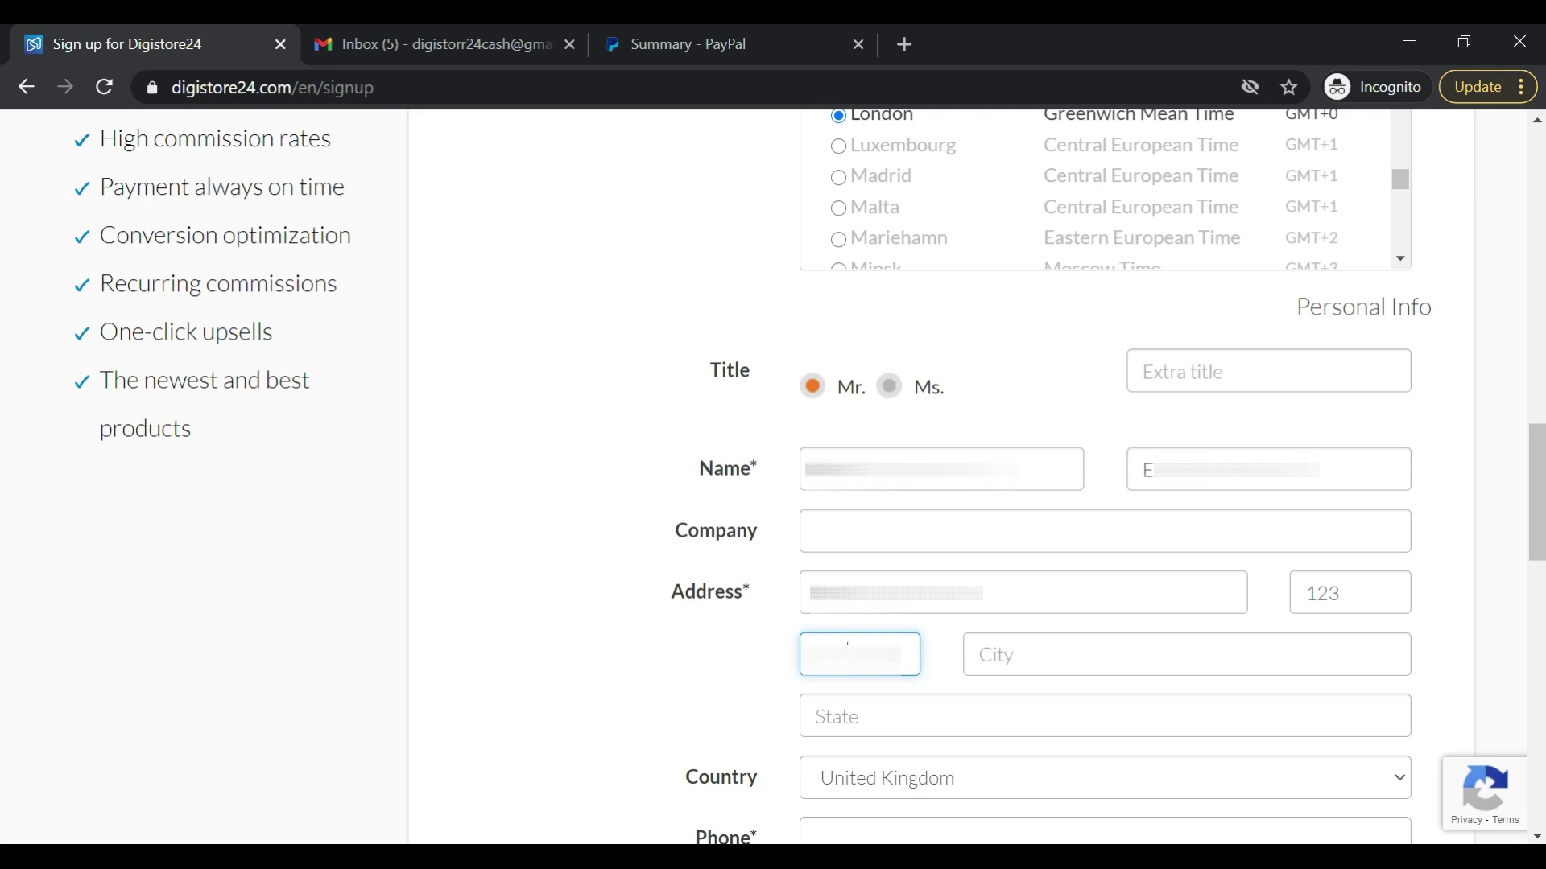
left_click(983, 656)
key("ctrl+v")
- Accept both consent statements and submit the registration form
scroll(983, 656, "down", 8)
left_click(815, 341)
left_click(815, 424)
left_click(947, 538)
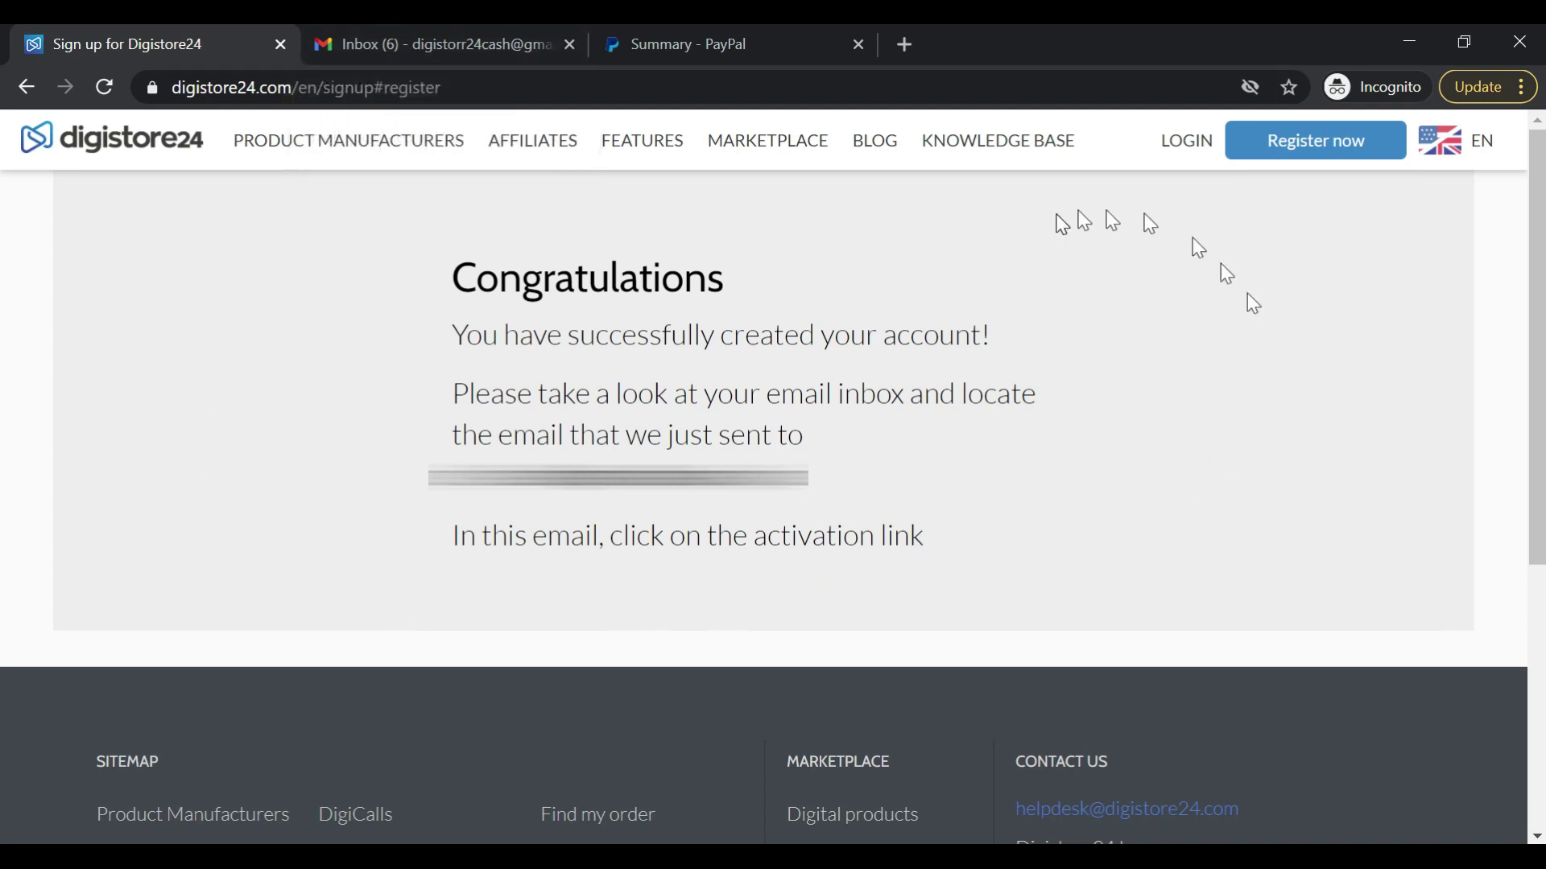
- Activate the account from the Digistore24 confirmation email, entering the account password
left_click(432, 50)
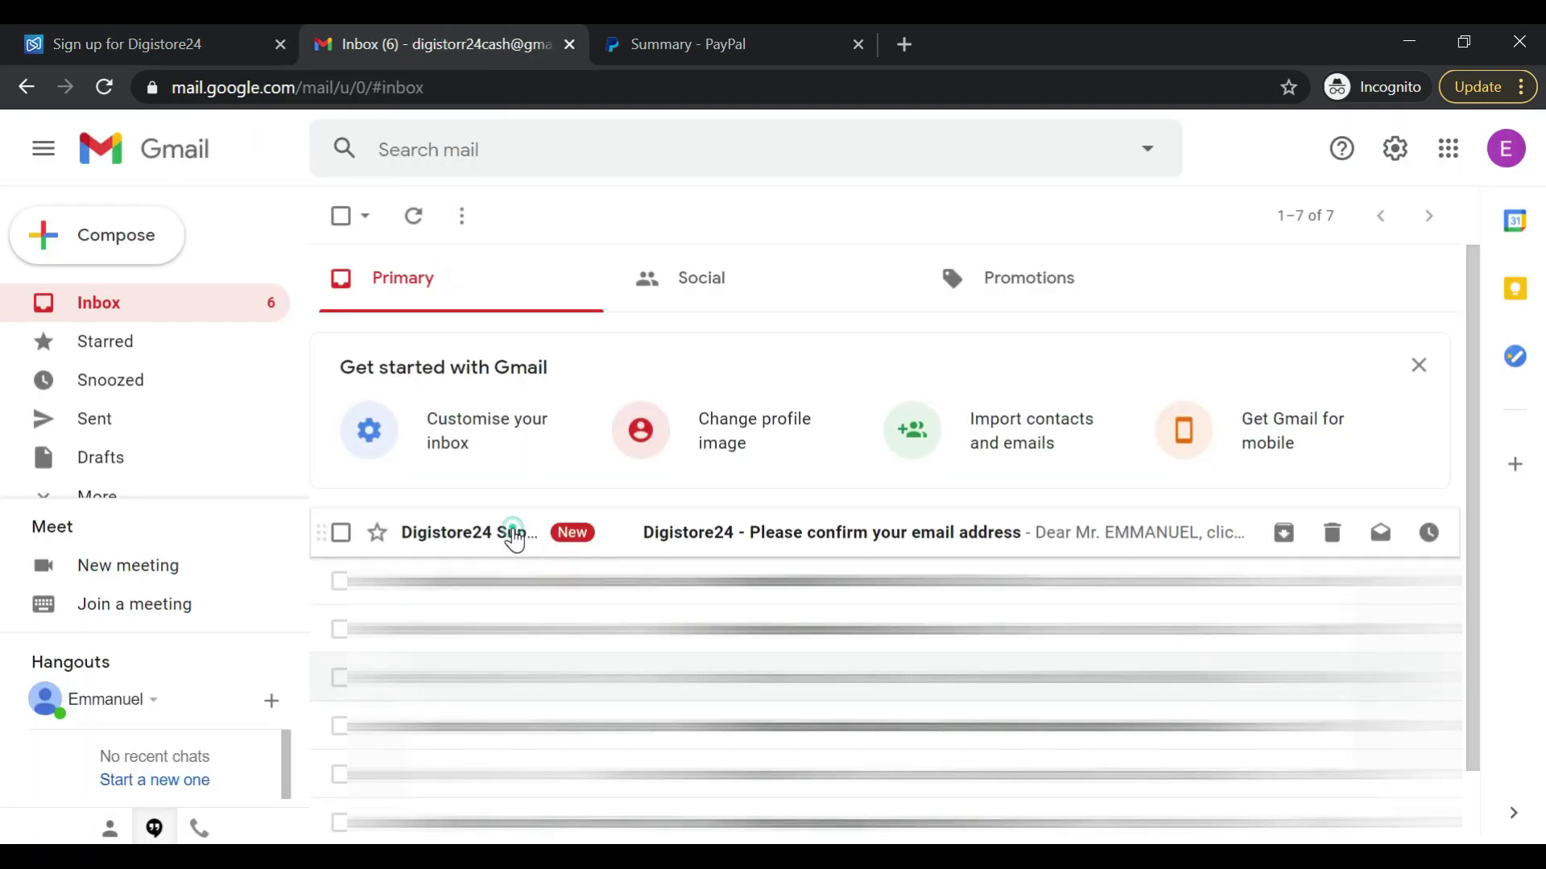
left_click(511, 536)
left_click(500, 453)
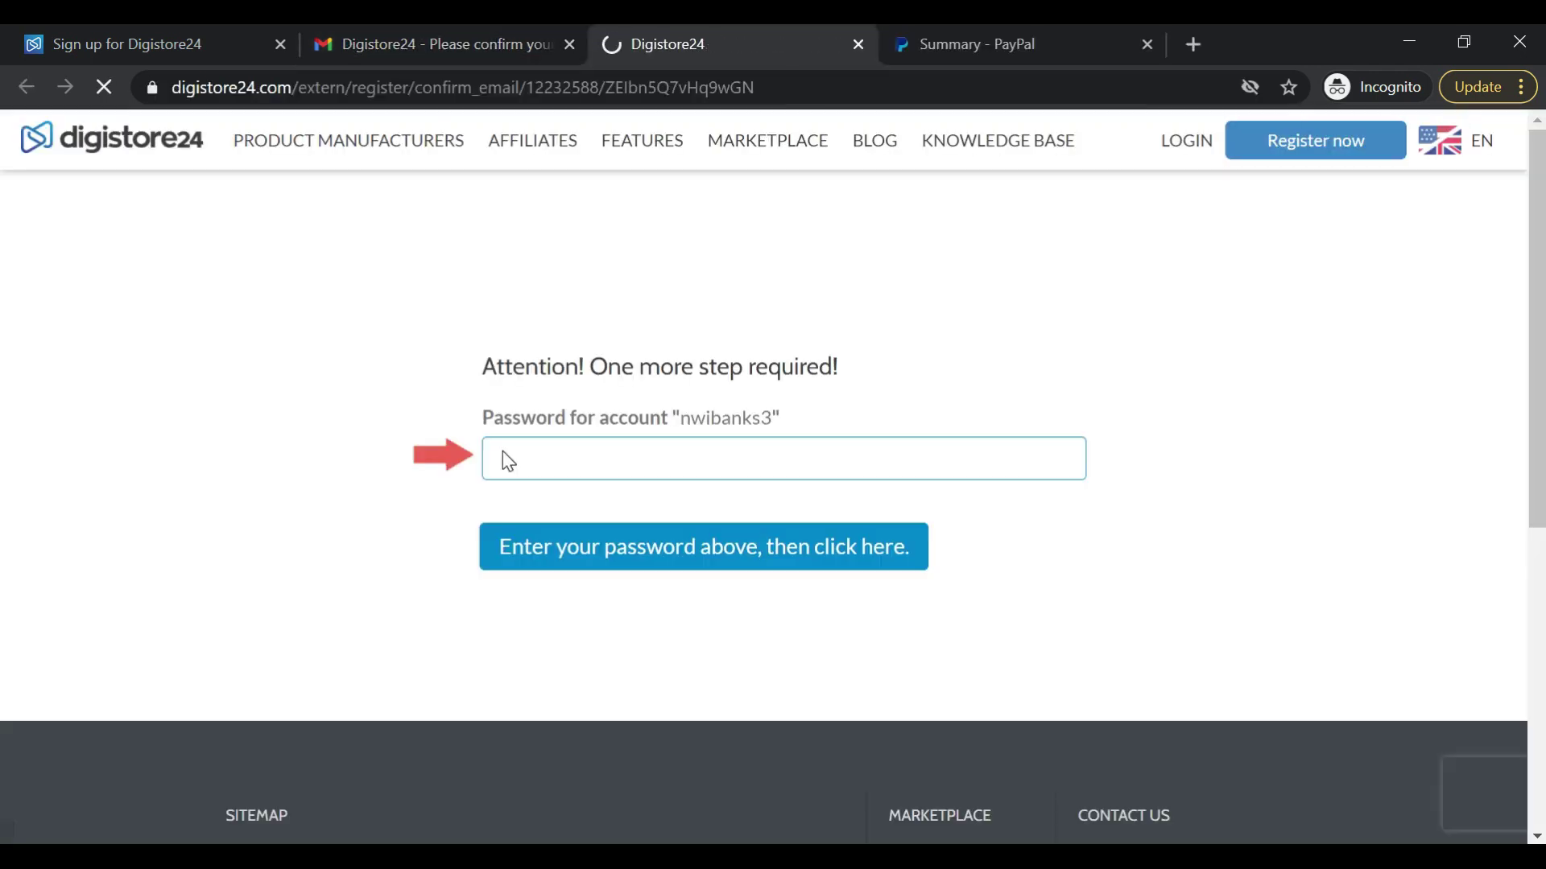
key("ctrl+v")
left_click(752, 548)
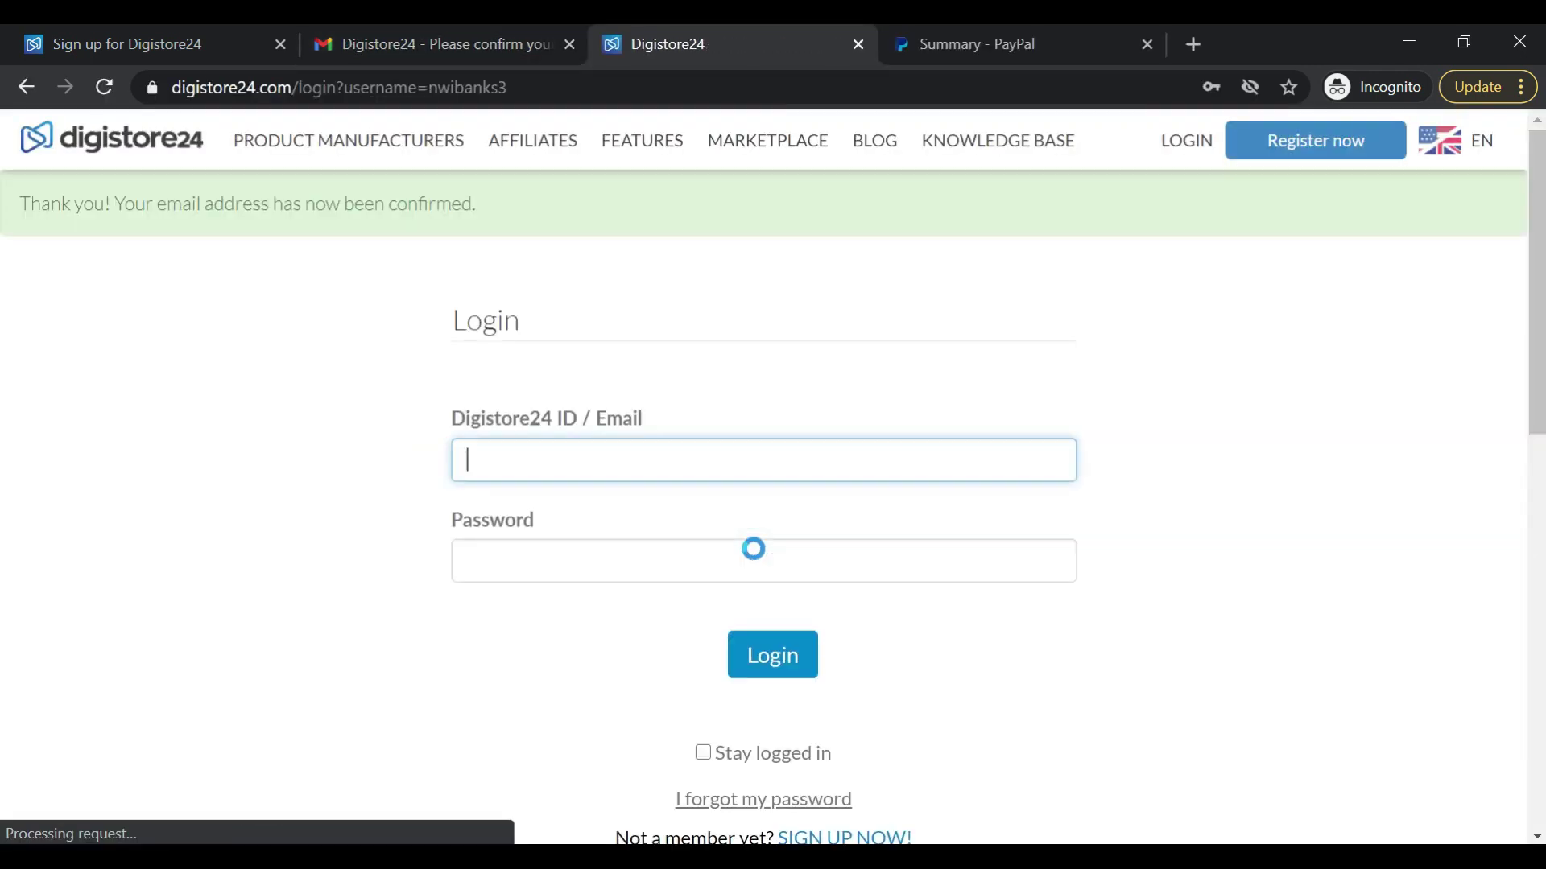
- Log in to Digistore24 with the login ID and password to reach the vendor dashboard
left_click(631, 553)
key("ctrl+v")
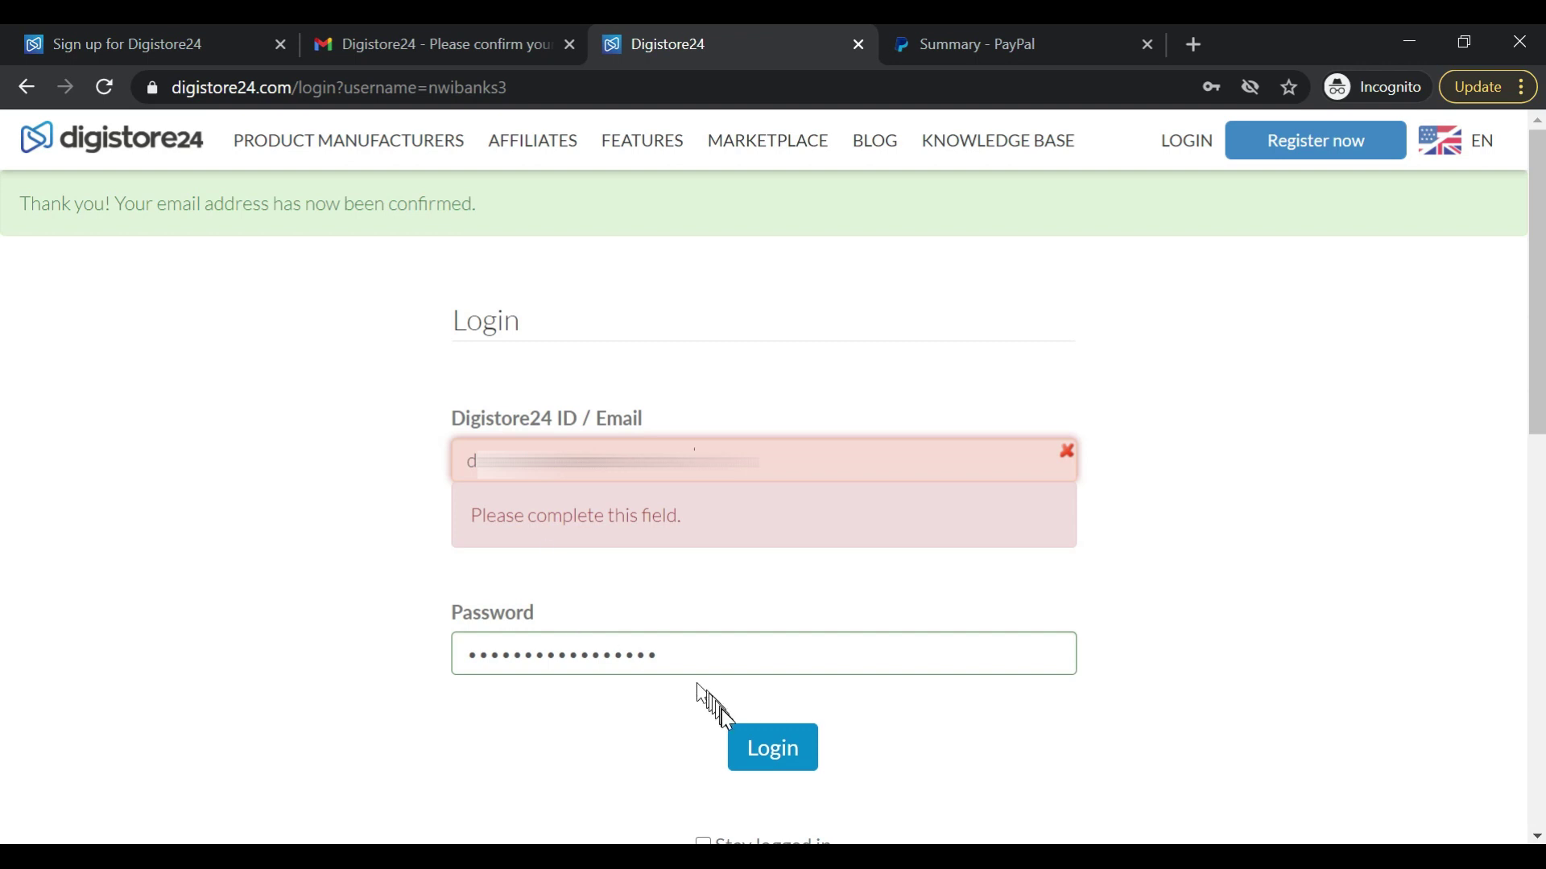
left_click(735, 750)
left_click(795, 662)
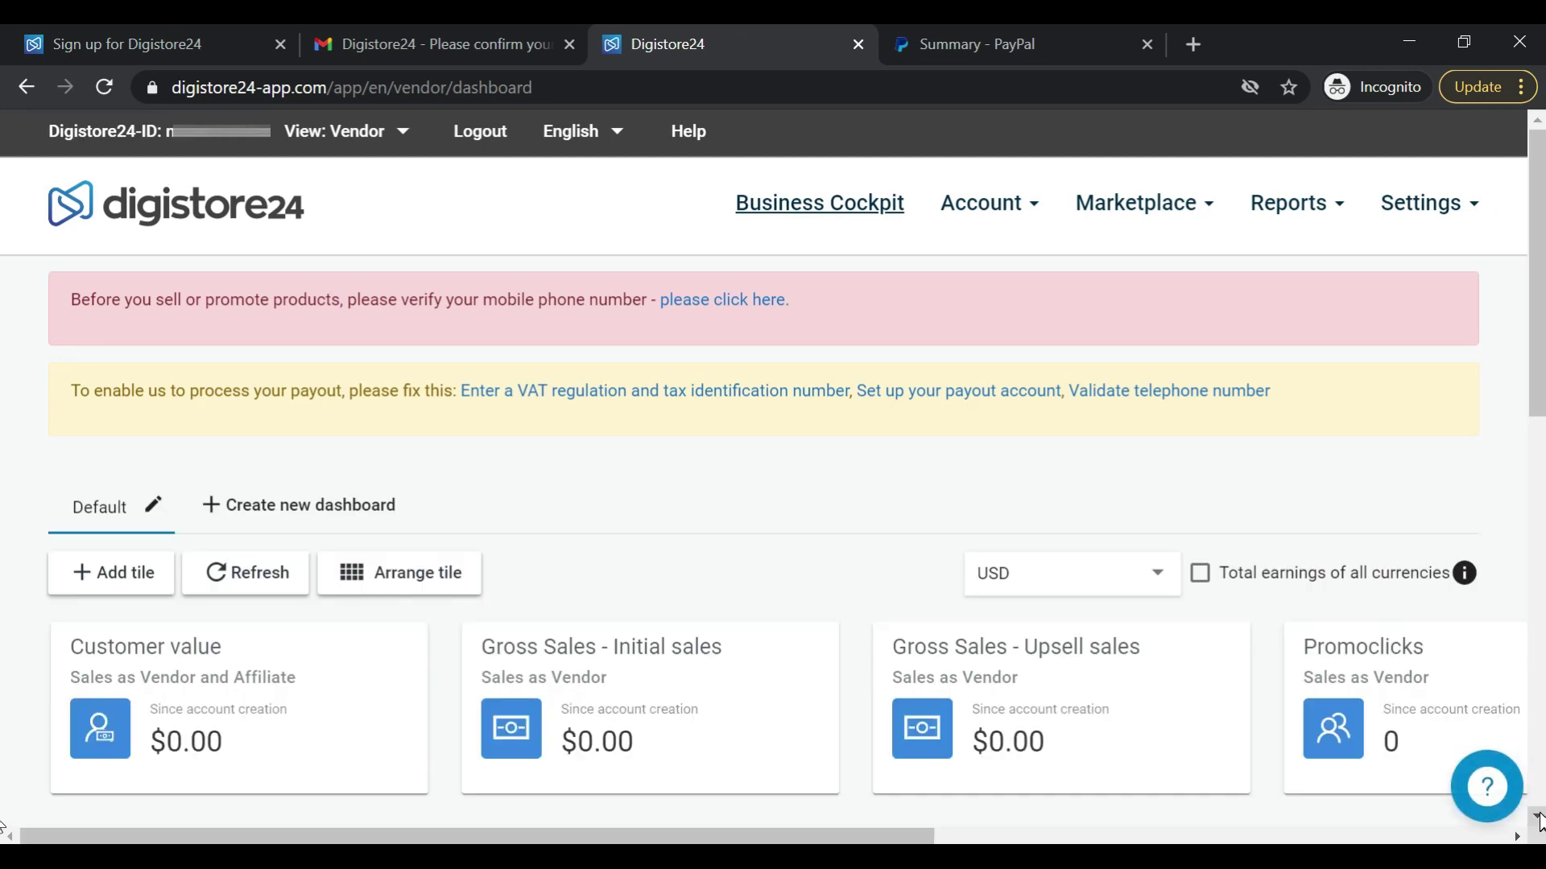
- Send a verification code to the mobile phone and submit the received code
left_click(1537, 816)
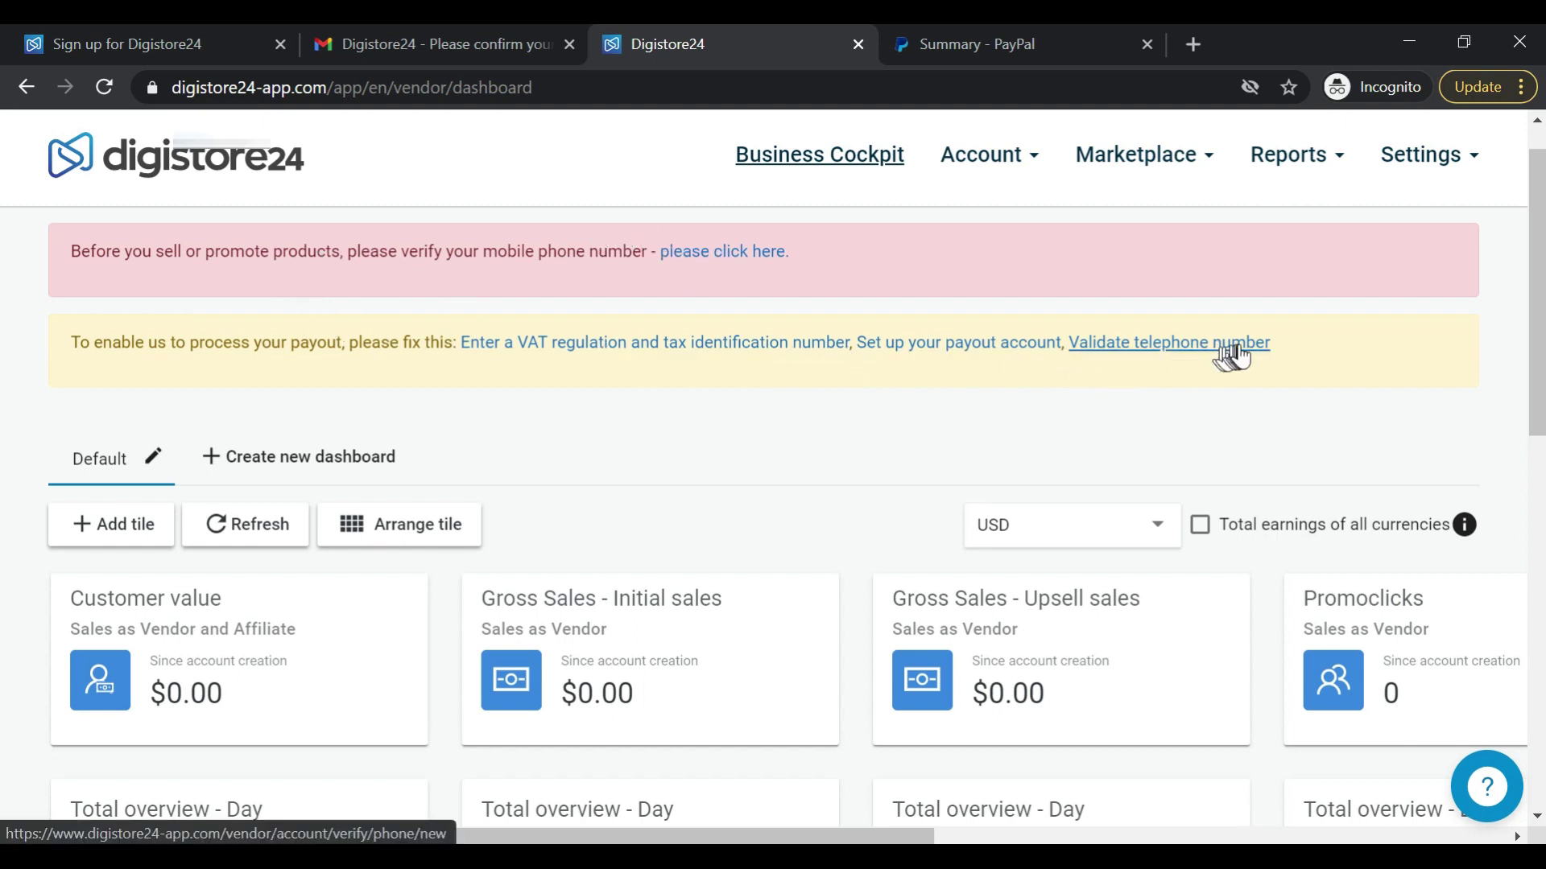
left_click(709, 252)
left_click(772, 675)
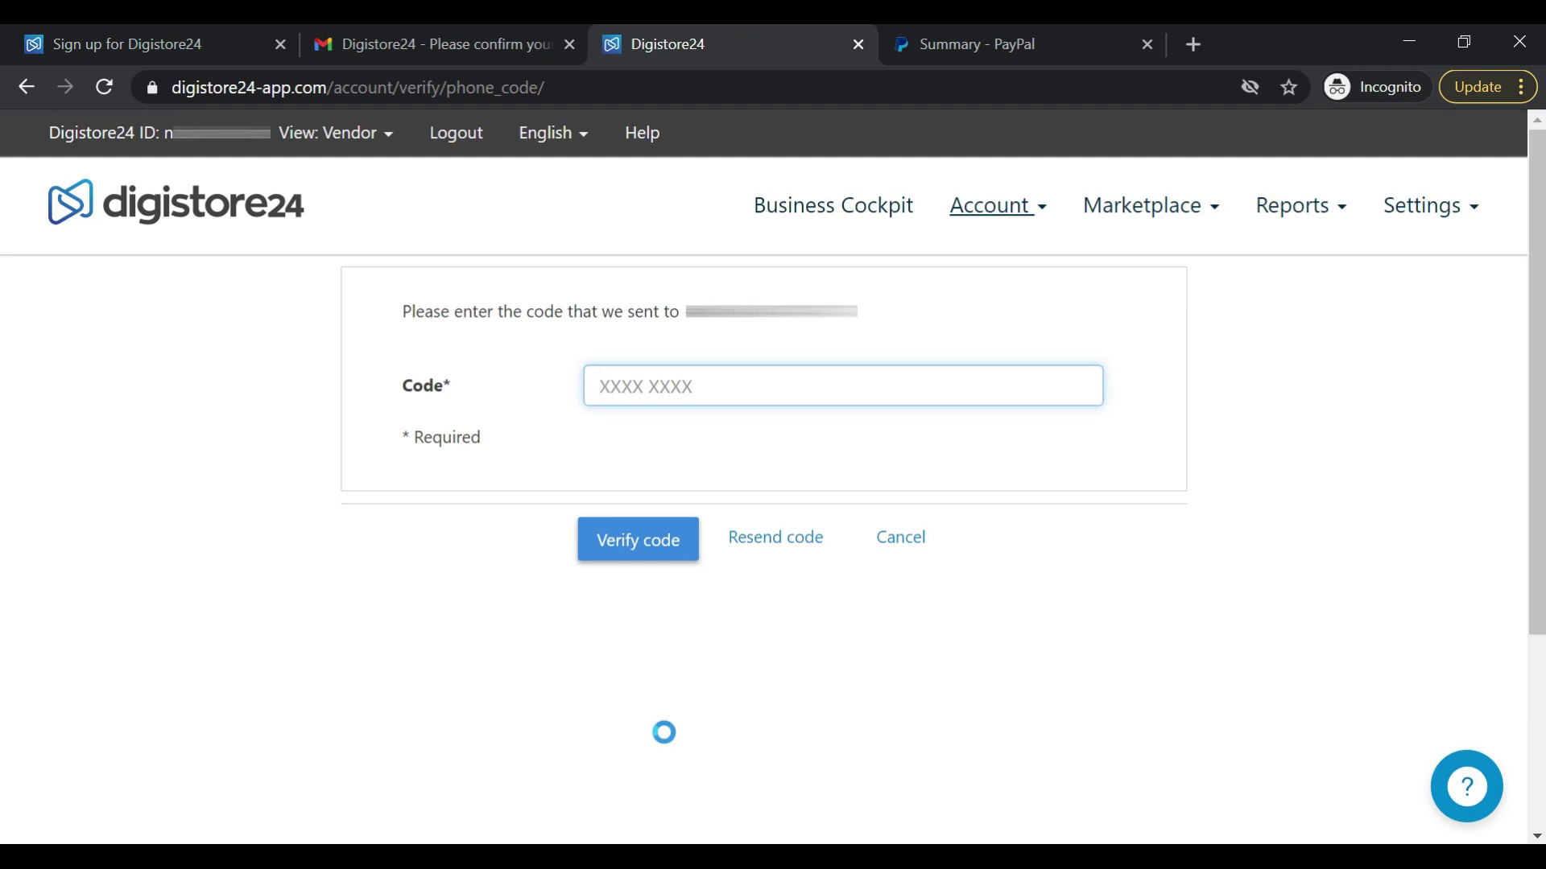
key("Caps_Lock")
left_click(616, 552)
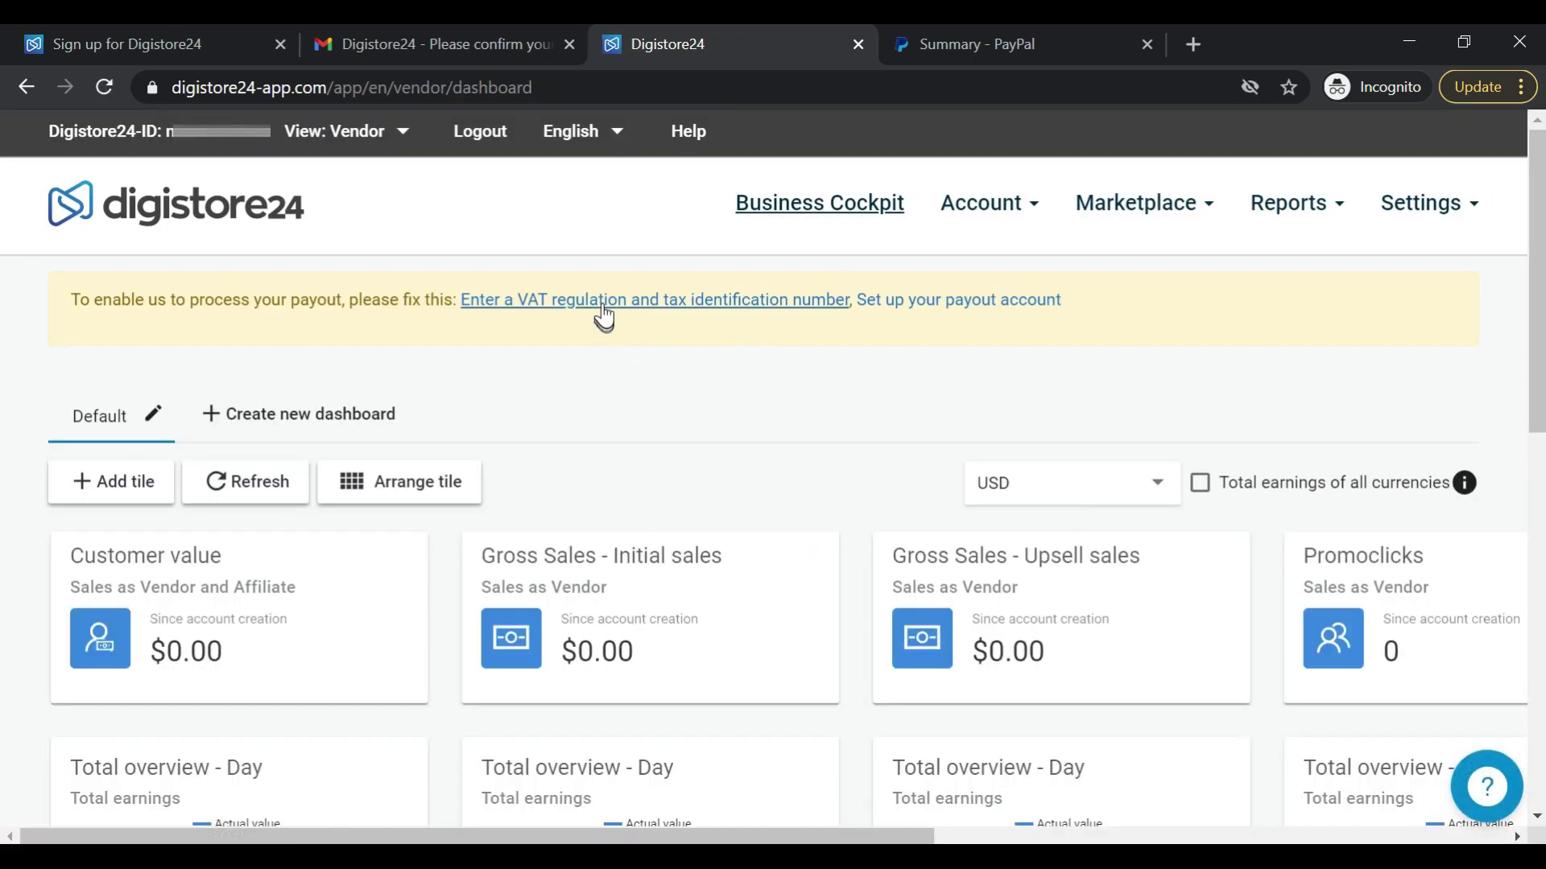
- Conclude the reseller contracts from the VAT settings, then open the payout account setup
left_click(604, 313)
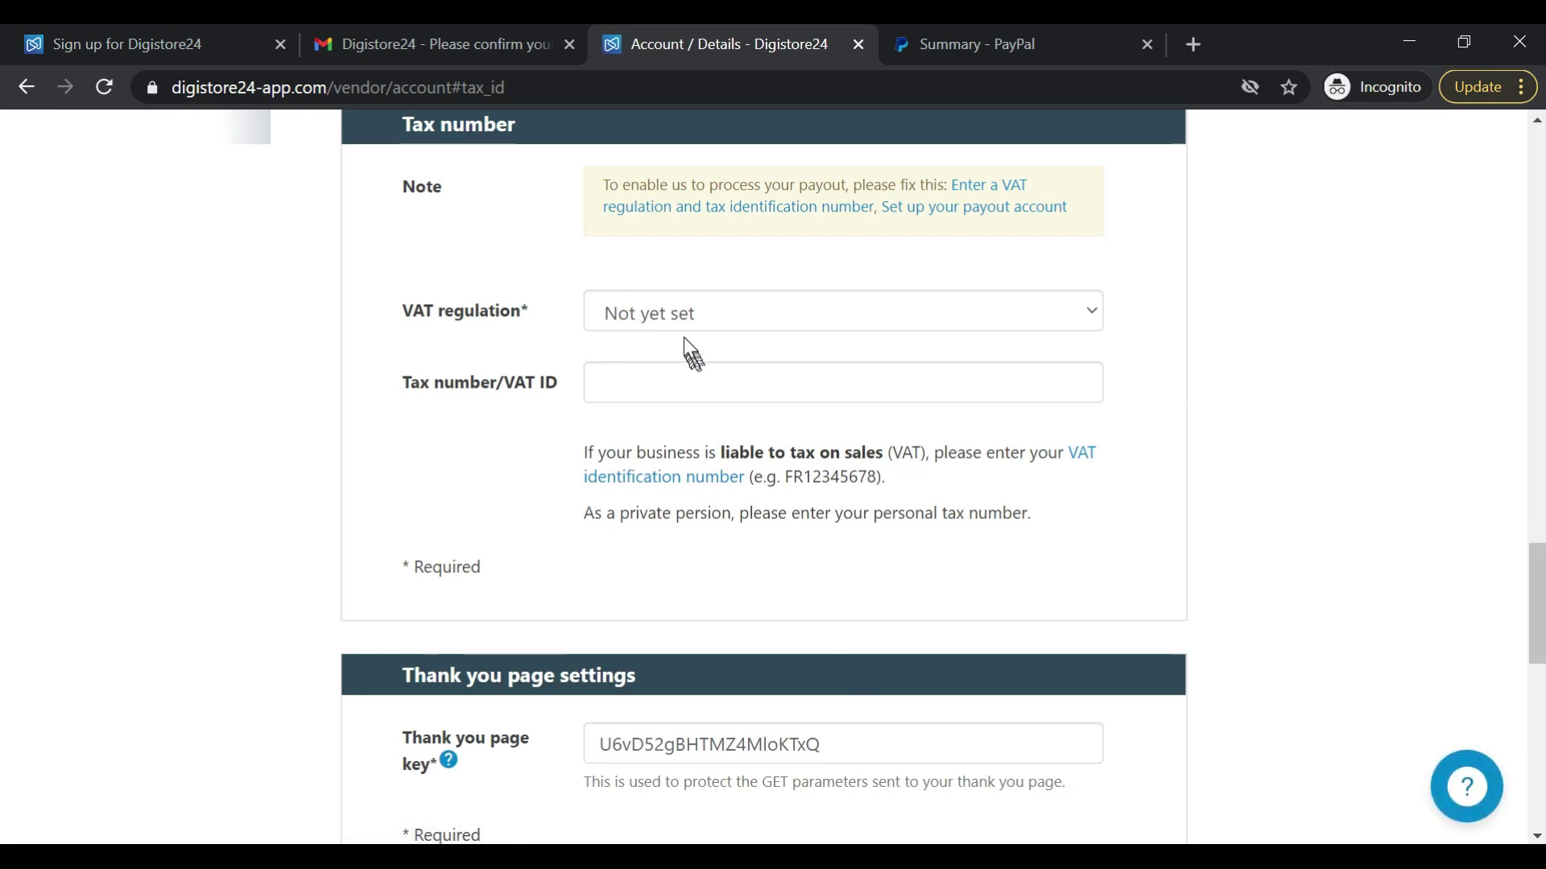
scroll(848, 439, "down", 8)
left_click(847, 439)
left_click(902, 505)
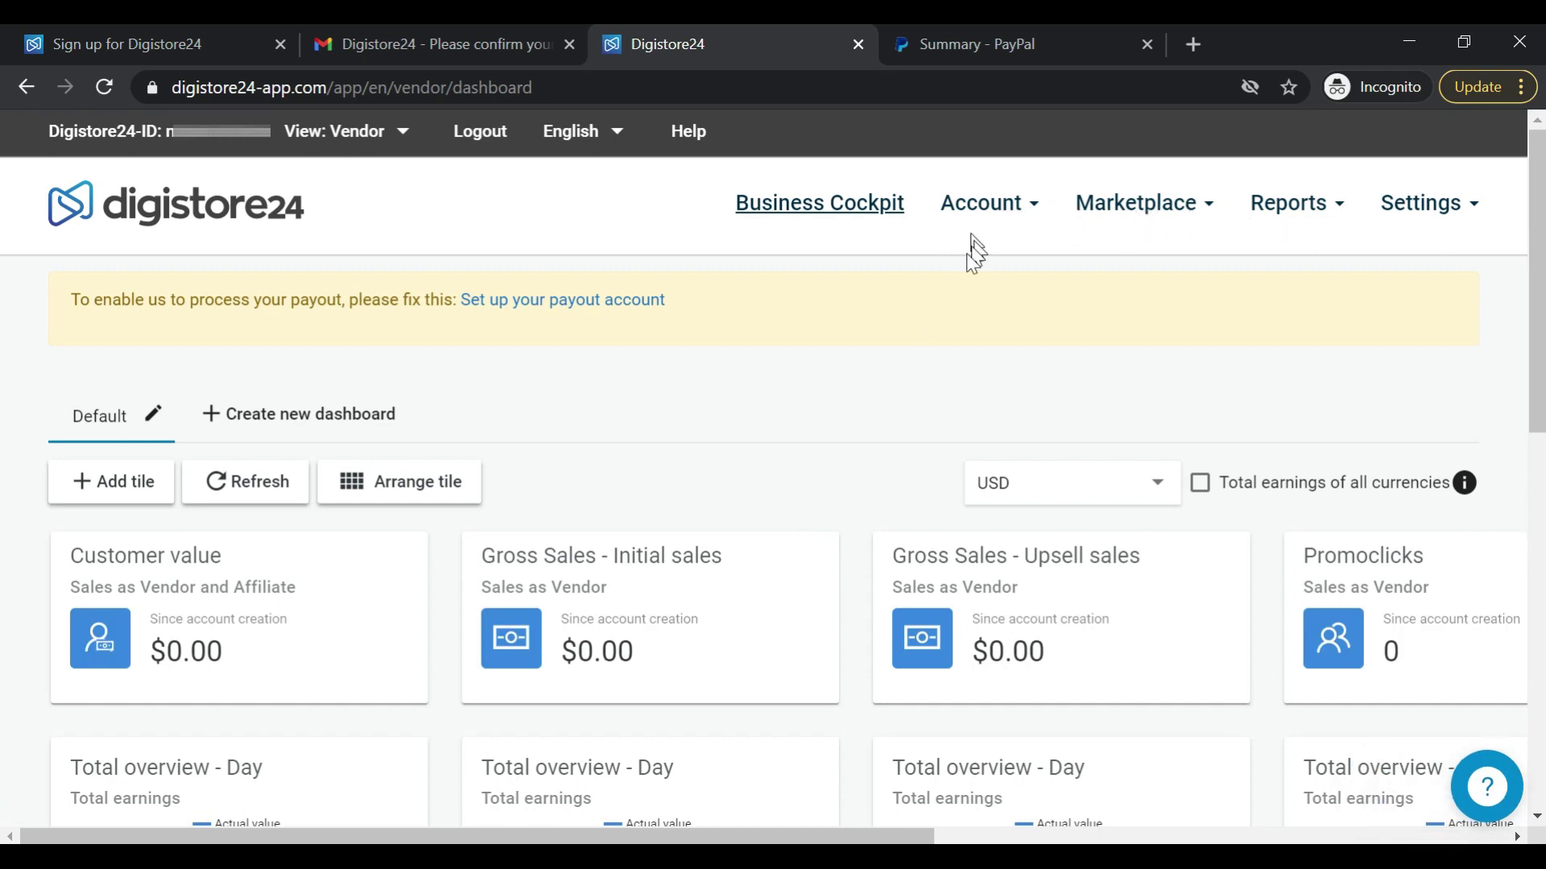
left_click(612, 301)
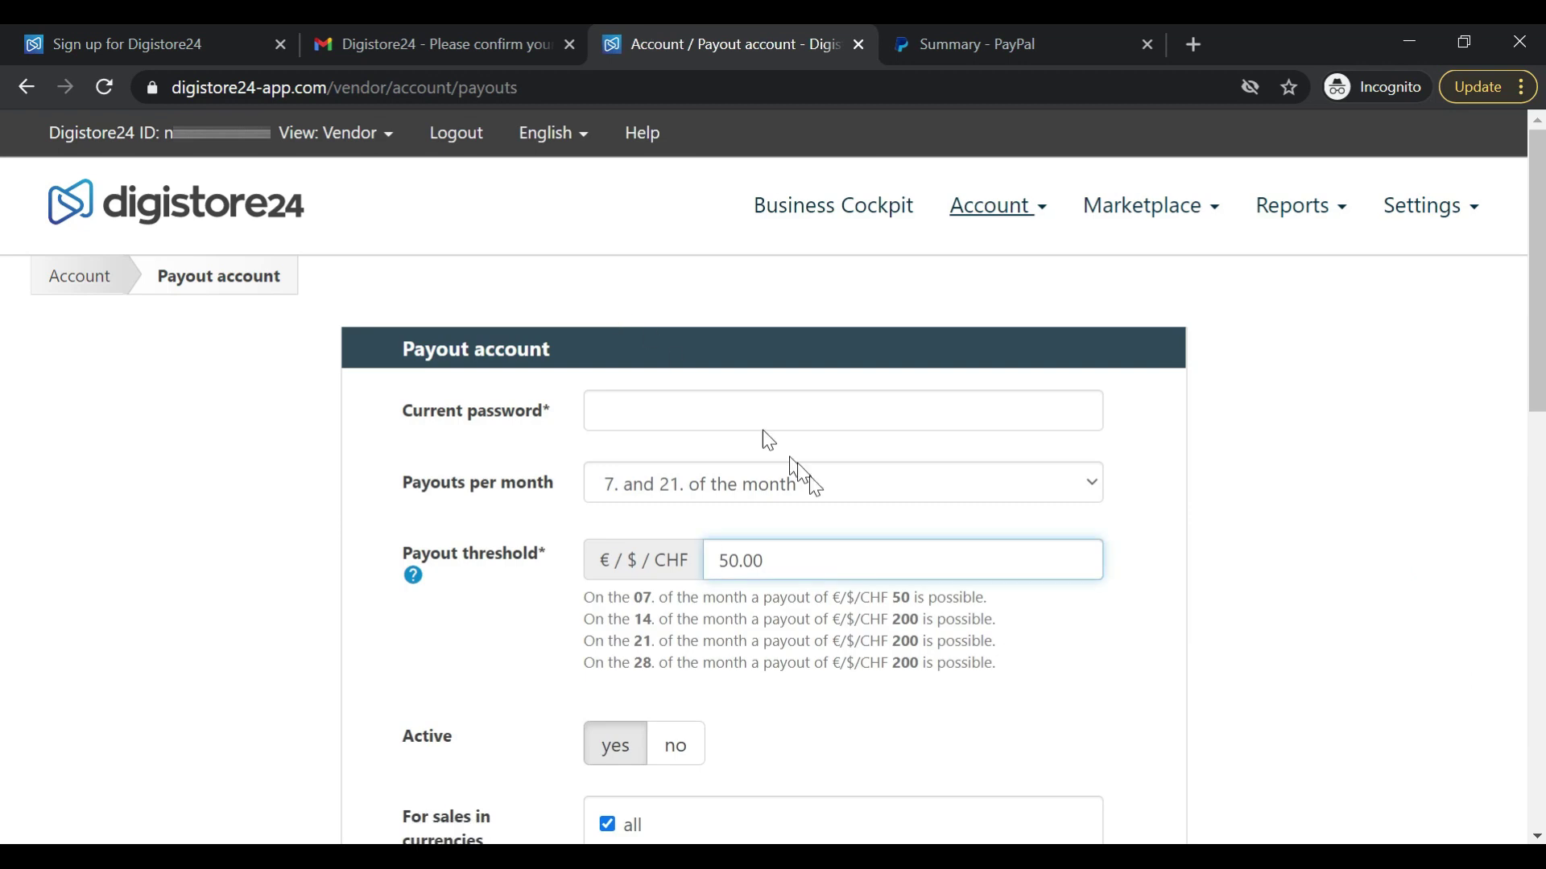
- Paste the current account password and enter the notification e-mail address
right_click(694, 396)
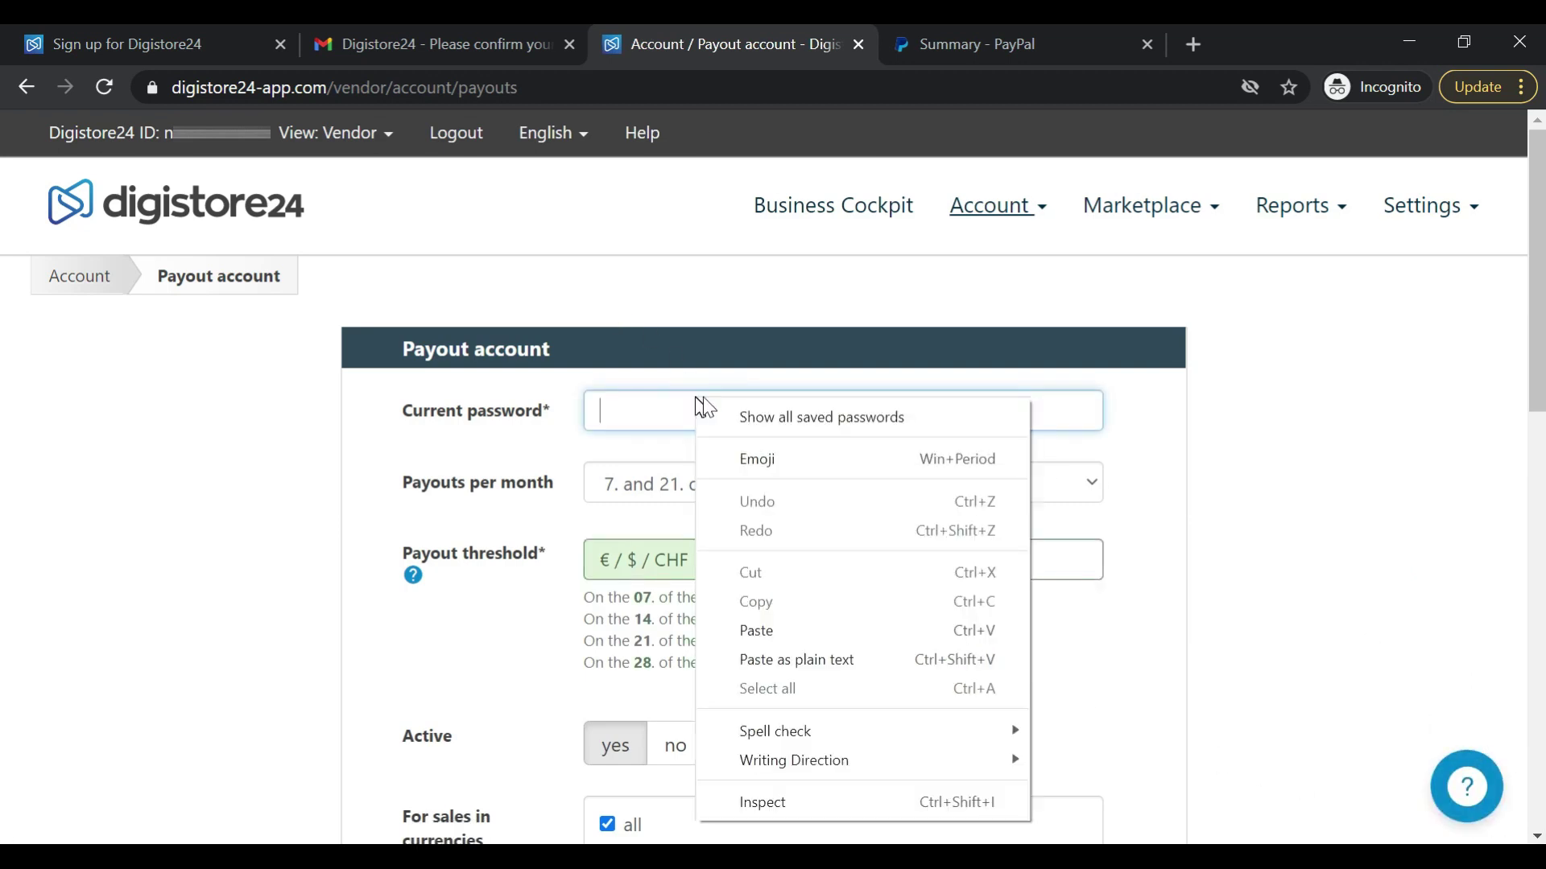
left_click(785, 633)
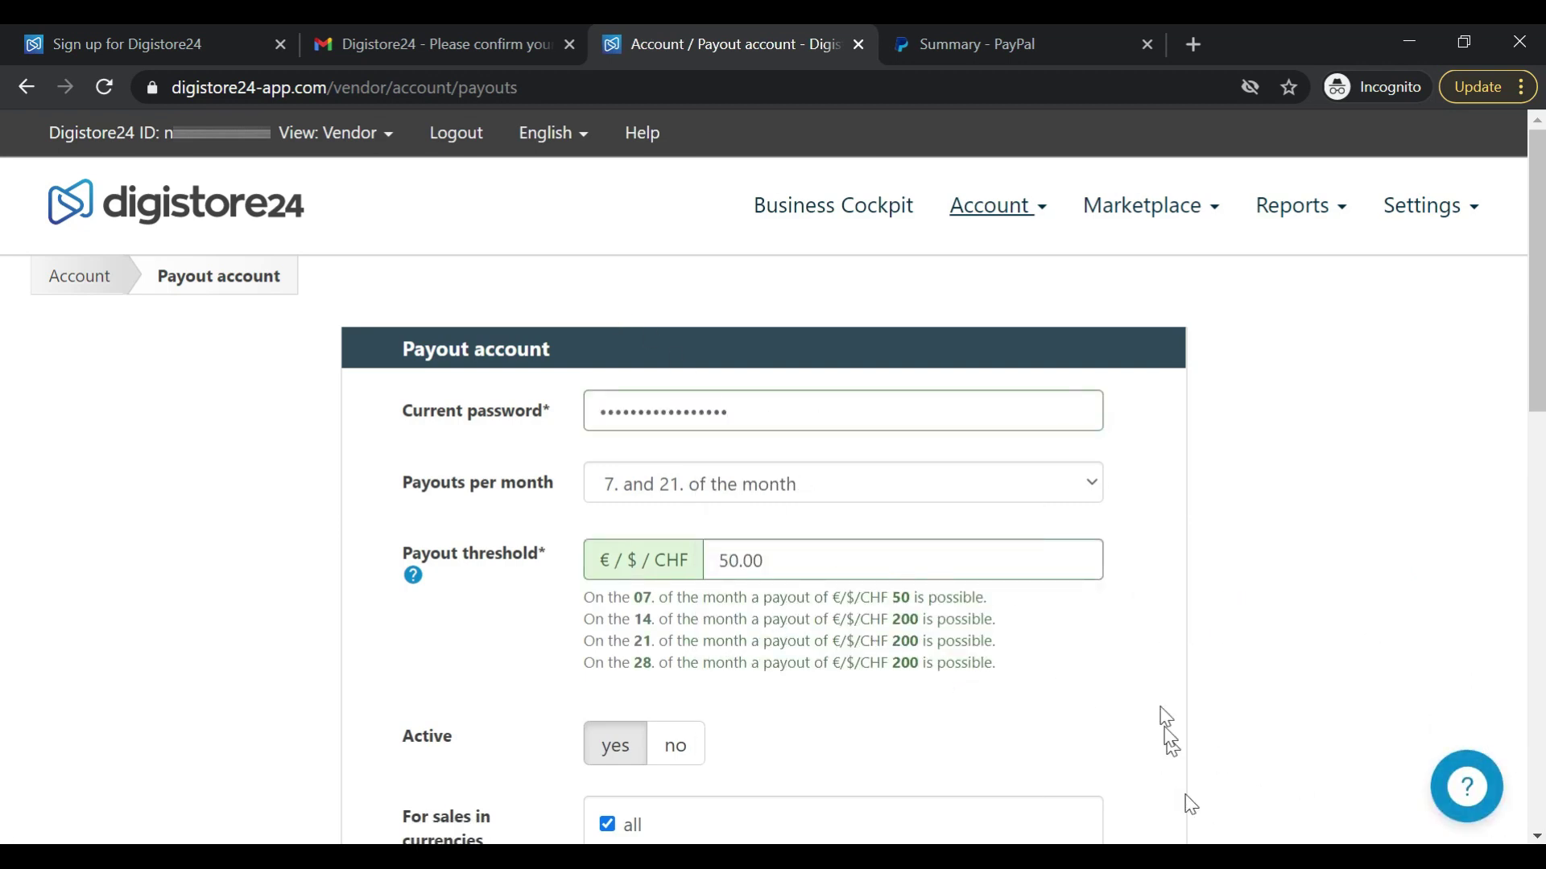
left_click(1536, 838)
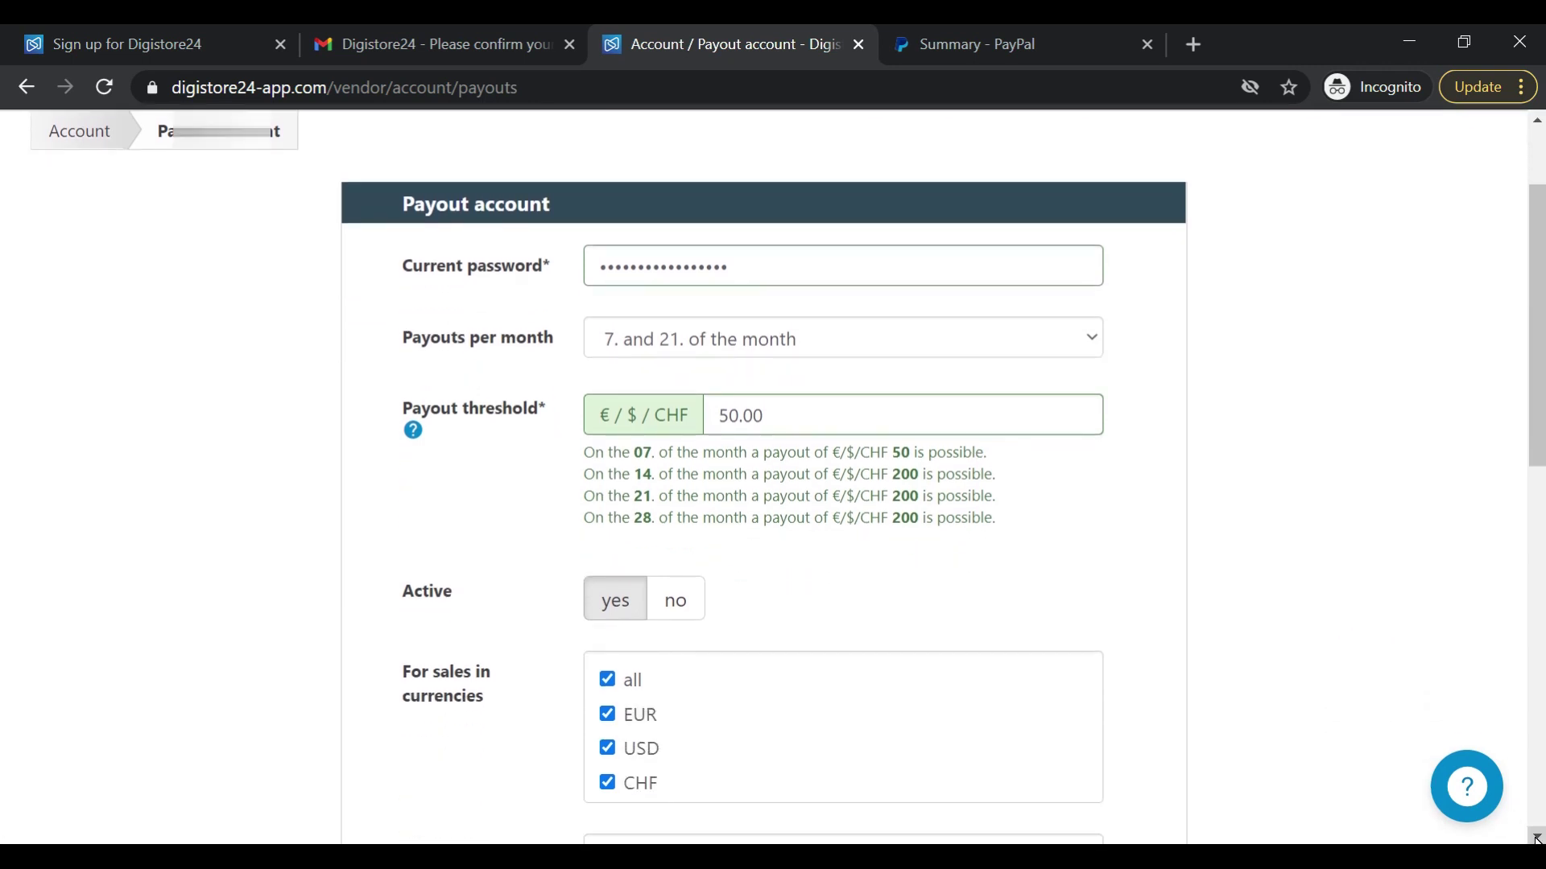
scroll(1536, 838, "down", 8)
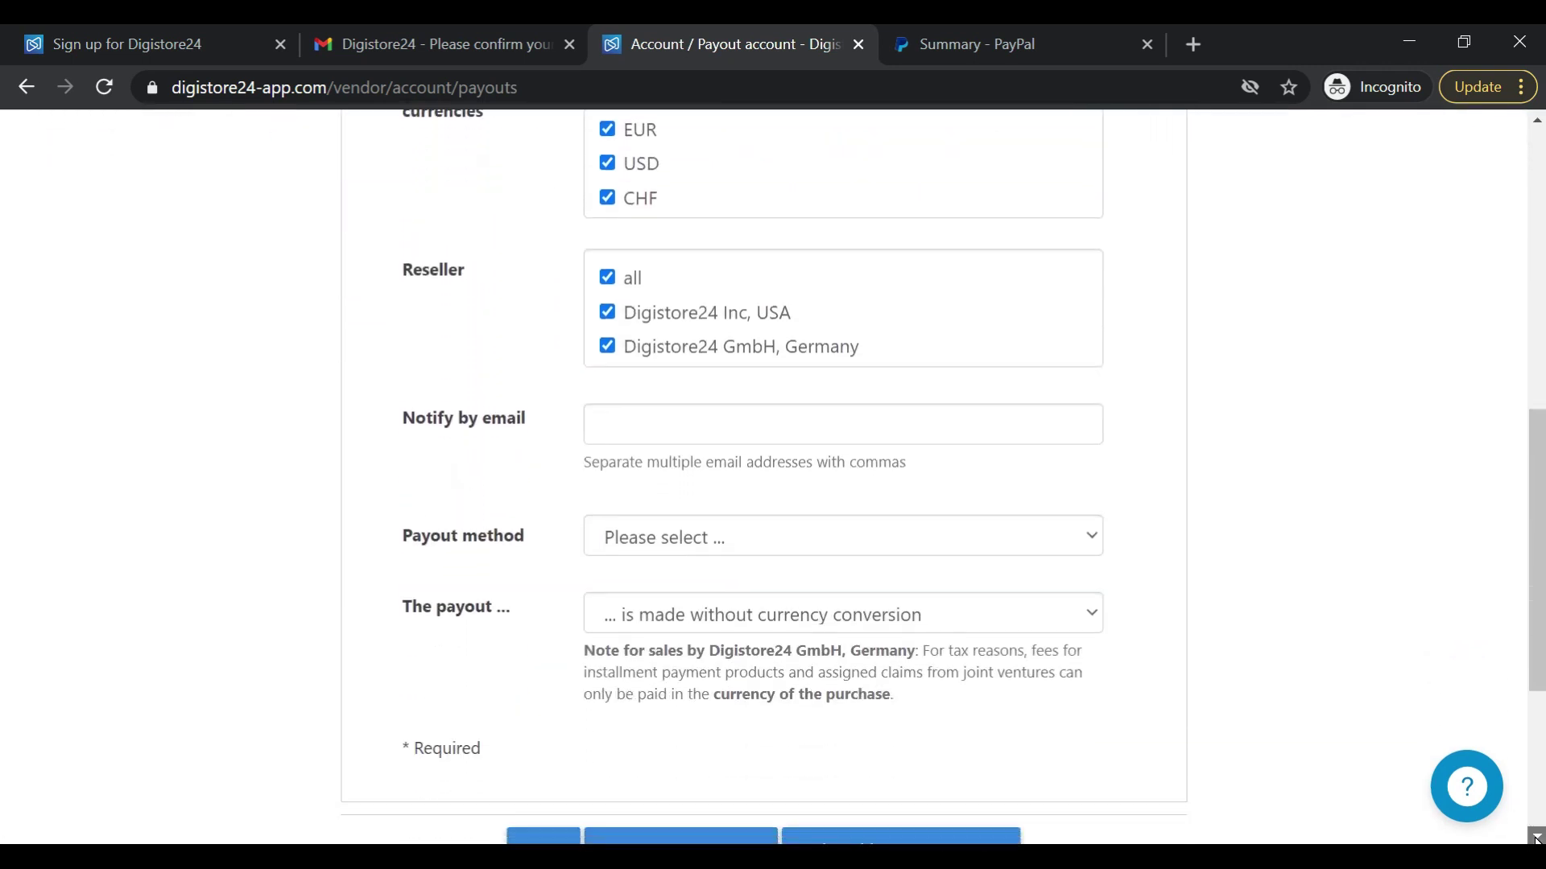
left_click(757, 340)
type("D")
key("Caps_Lock")
key("BackSpace")
type("d")
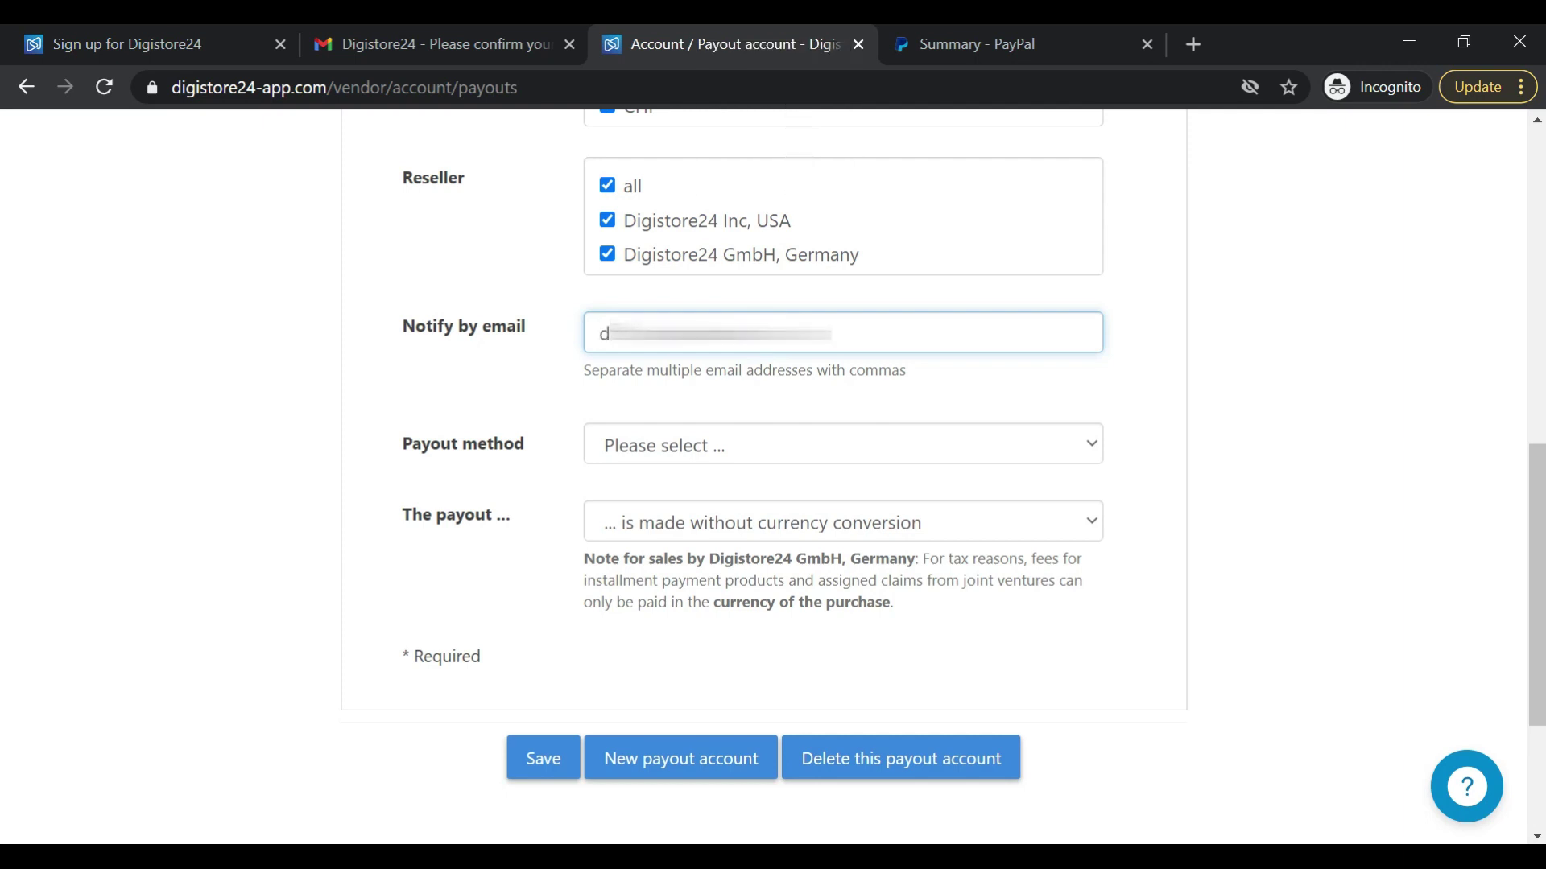
left_click(1130, 356)
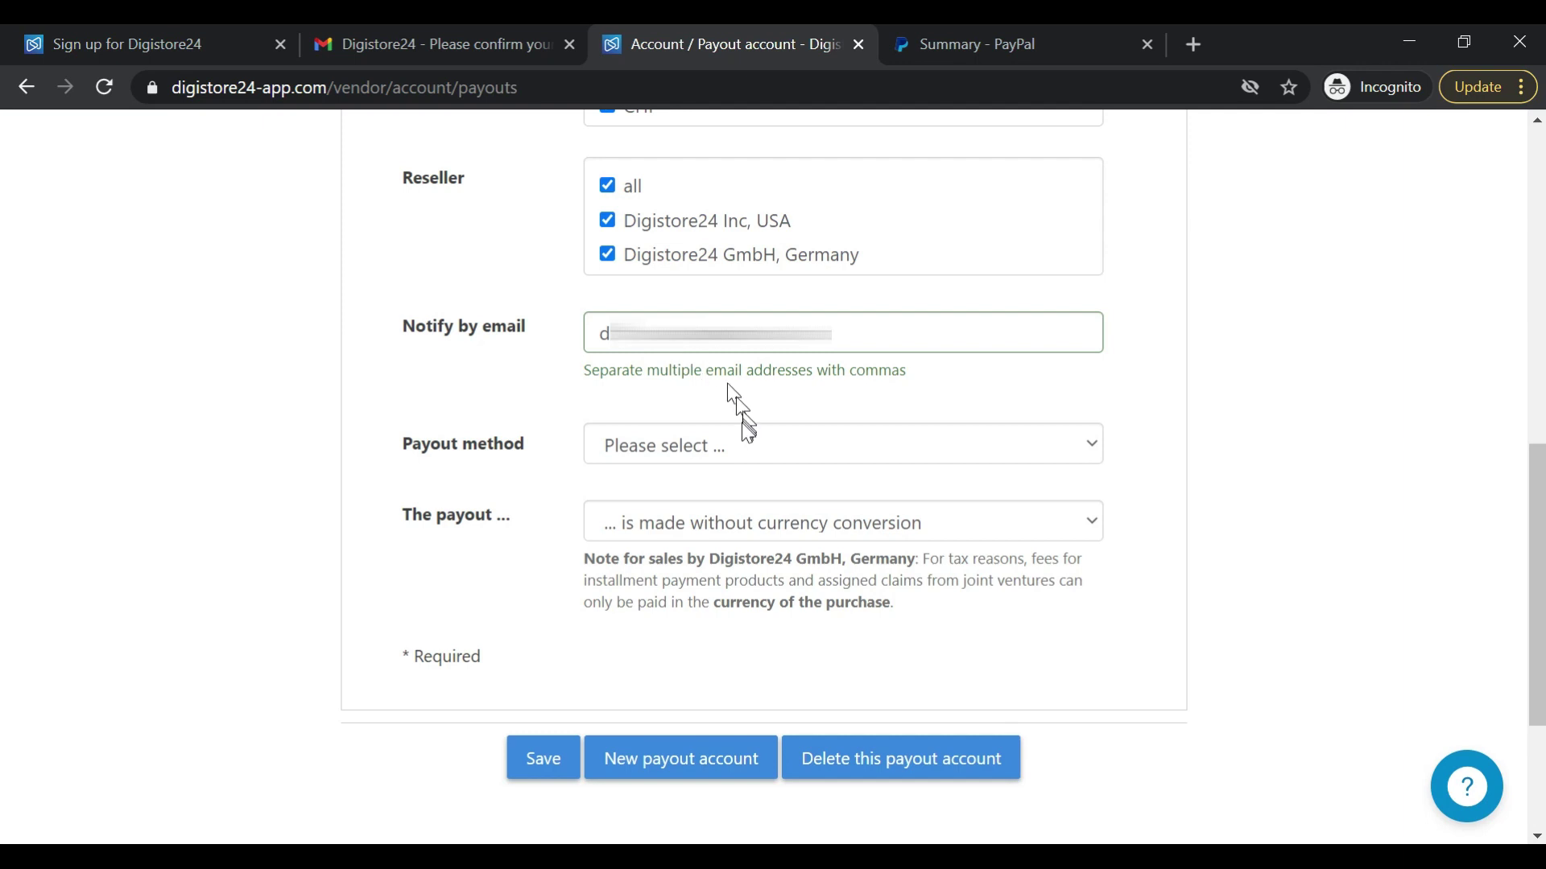
- Choose PayPal as the payout method and start linking the PayPal email
left_click(717, 447)
left_click(676, 484)
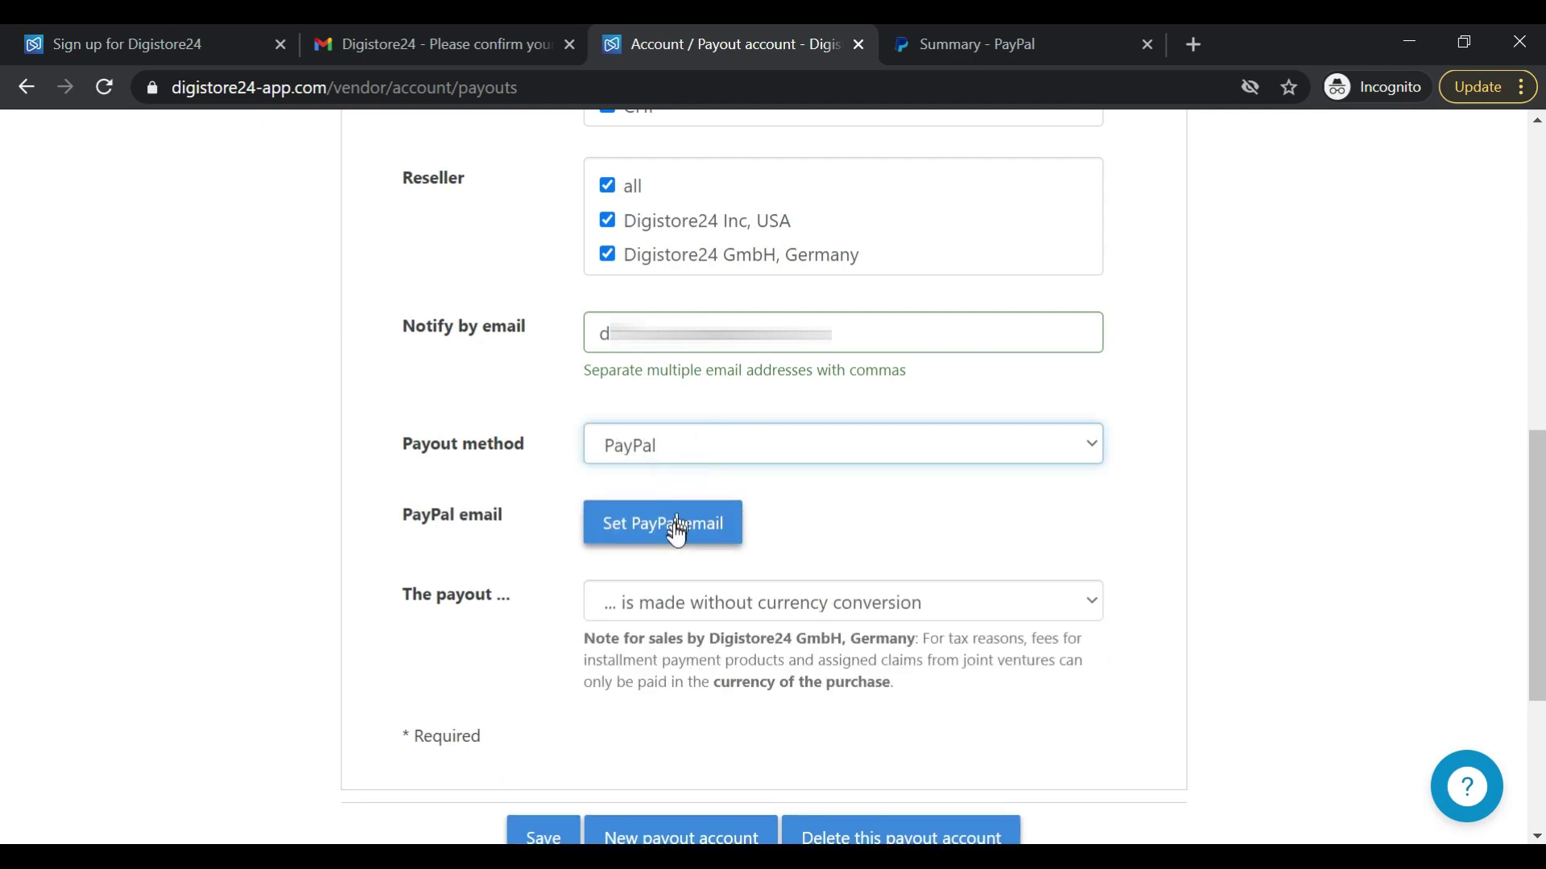
left_click(632, 533)
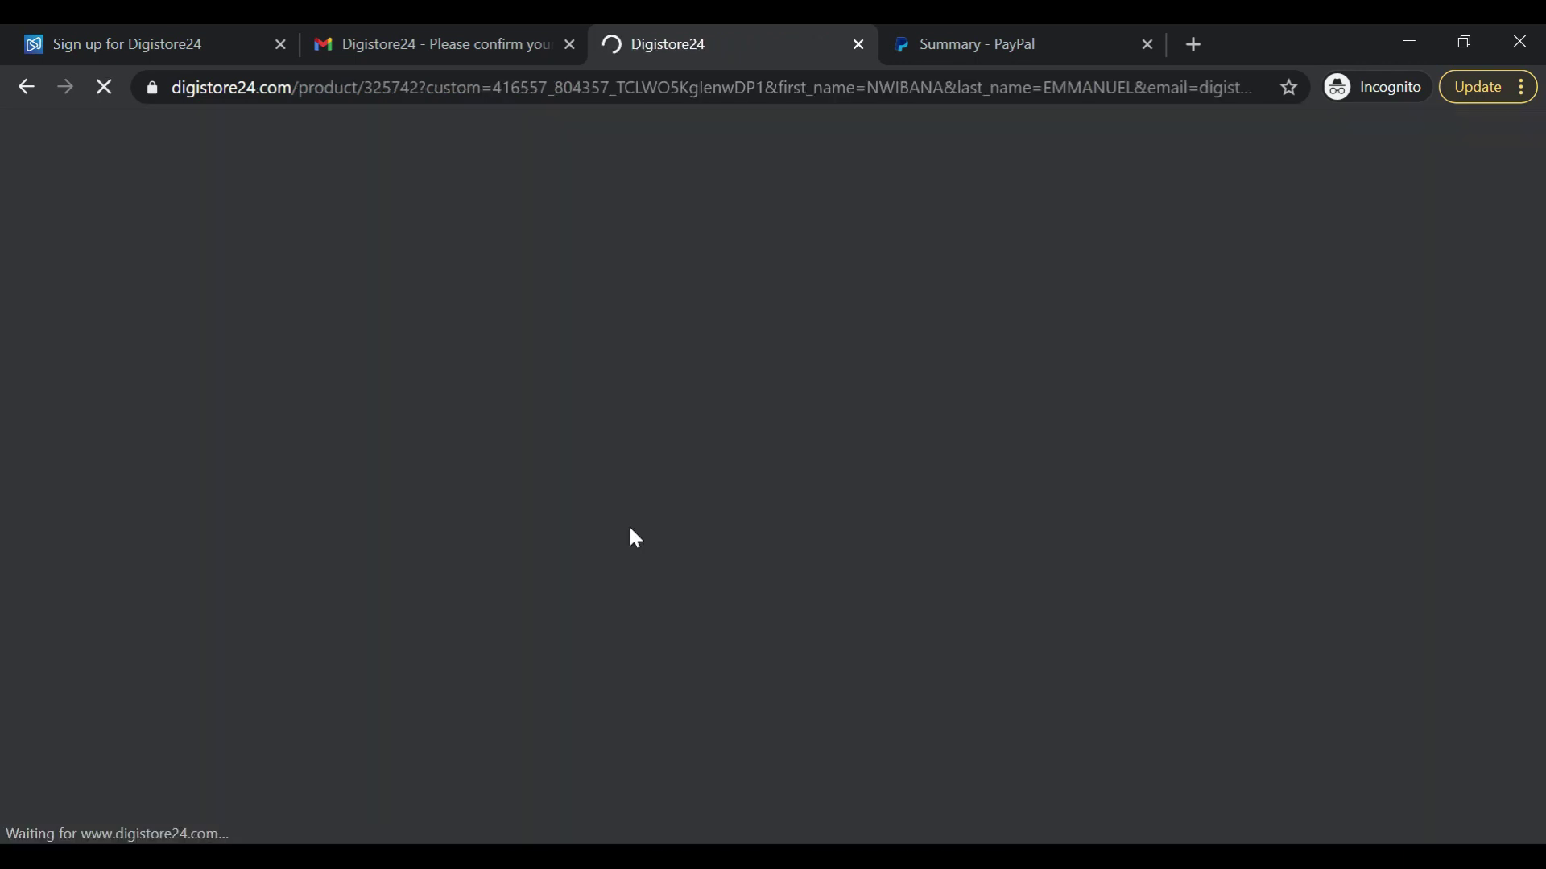
- Approve the 1,00 EUR PayPal verification payment, making PayPal Balance the preferred way to pay
scroll(1204, 777, "down", 4)
left_click(1117, 728)
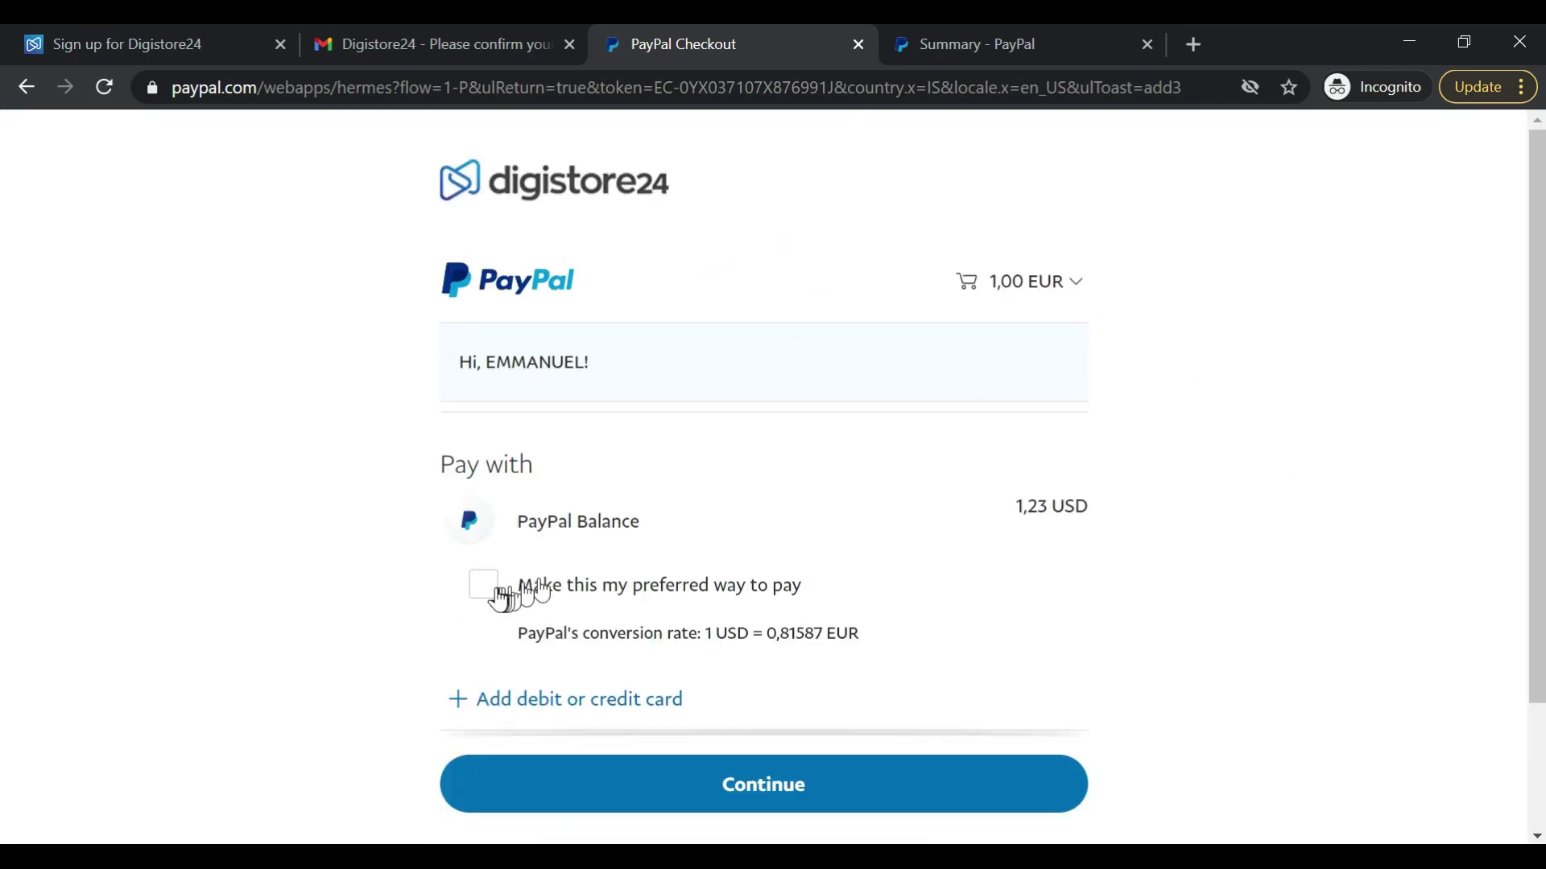
left_click(485, 590)
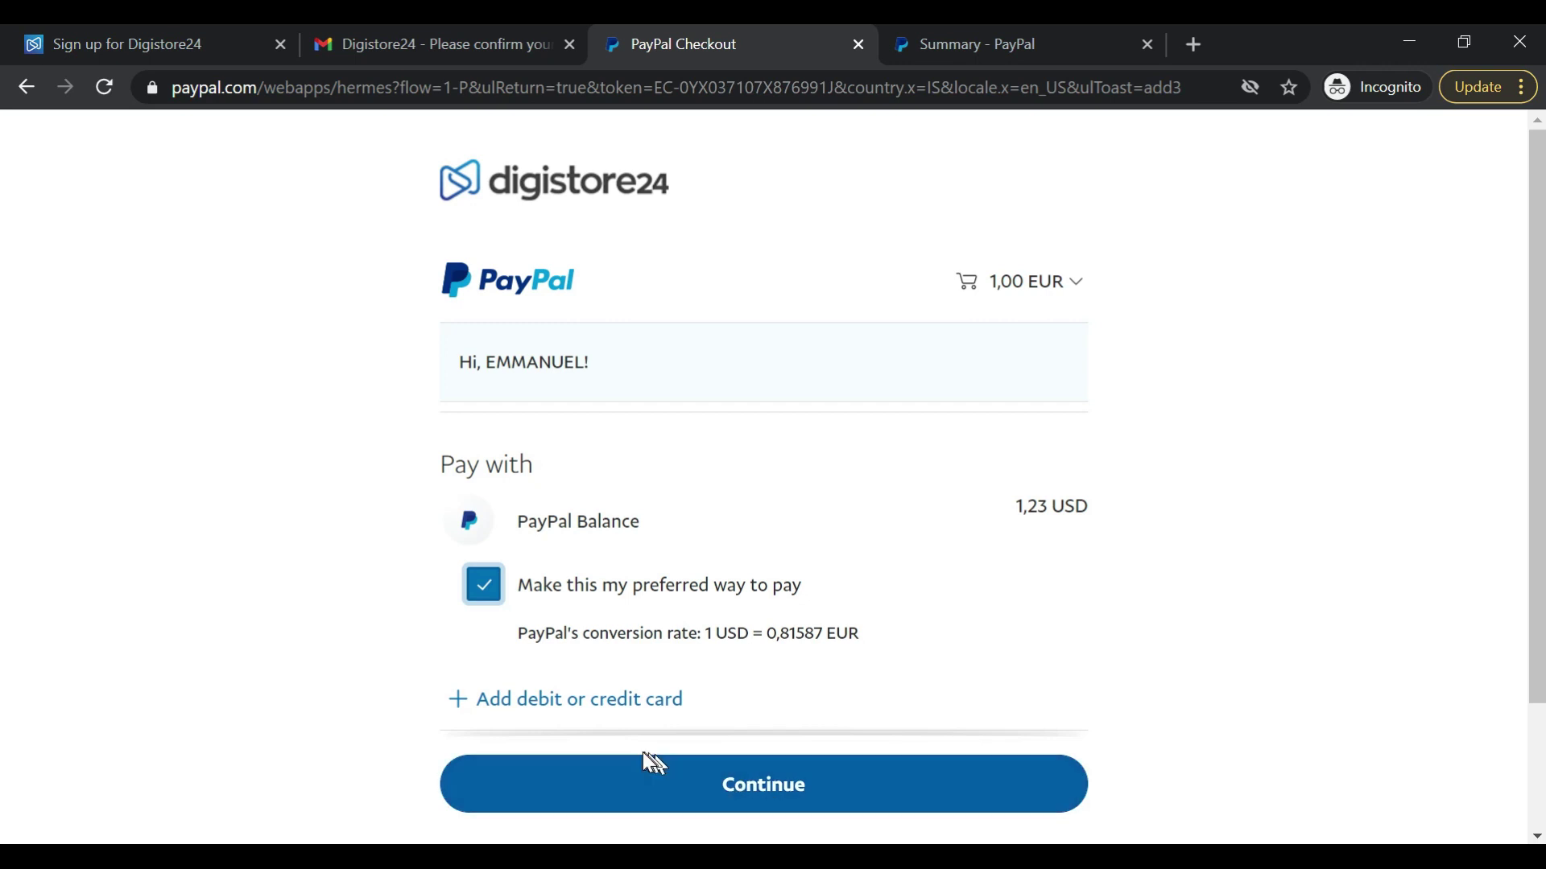
left_click(781, 793)
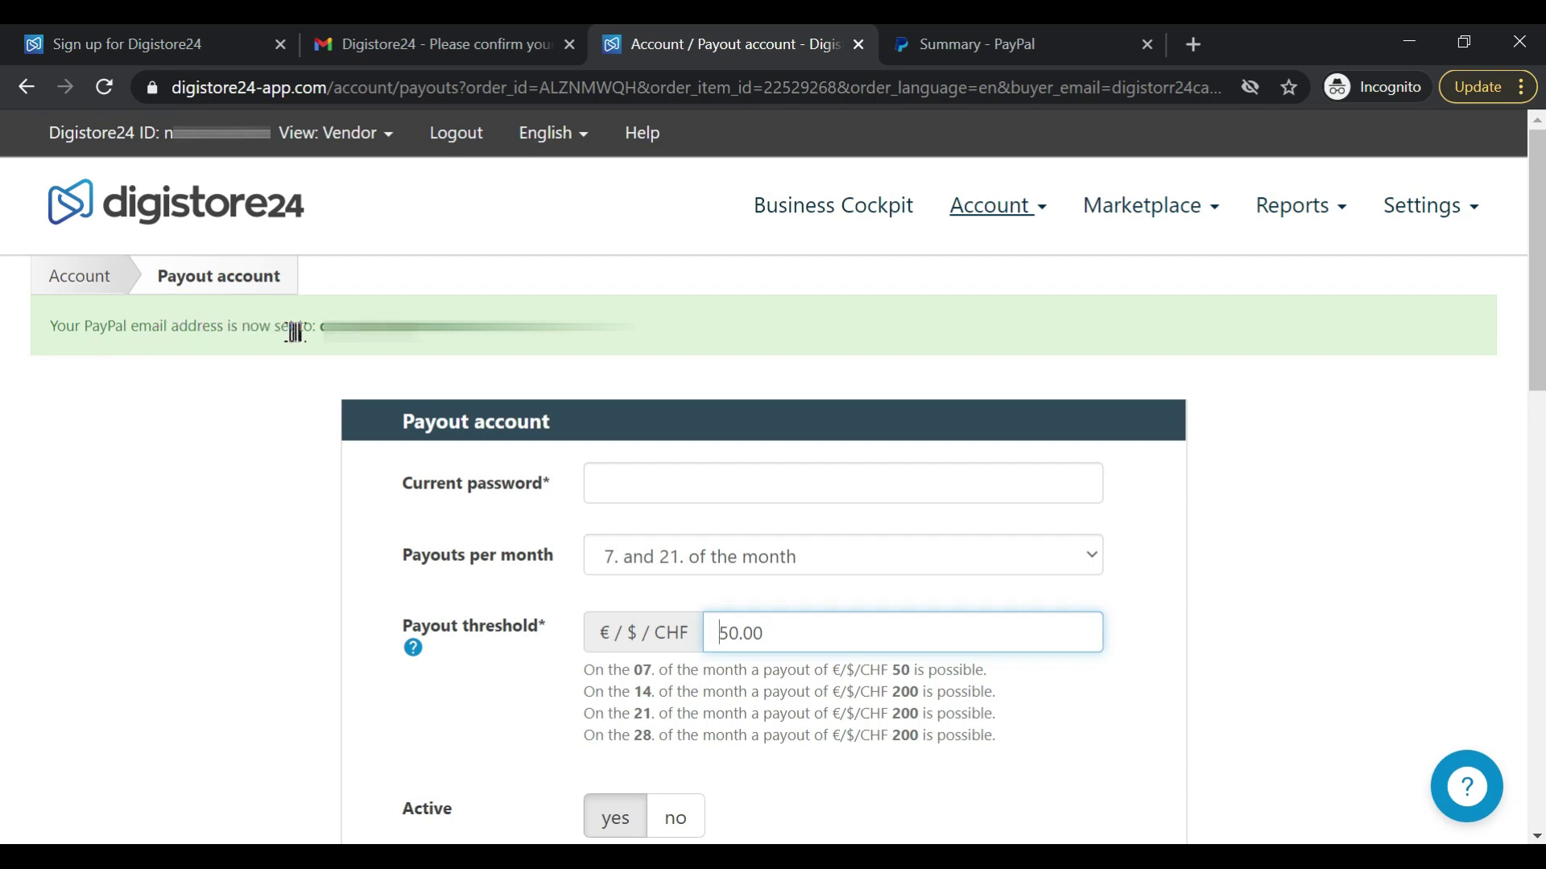
- Save the PayPal payout account, then view the affiliate dashboard showing $0.00 earnings and 0 promoclicks
scroll(517, 356, "down", 10)
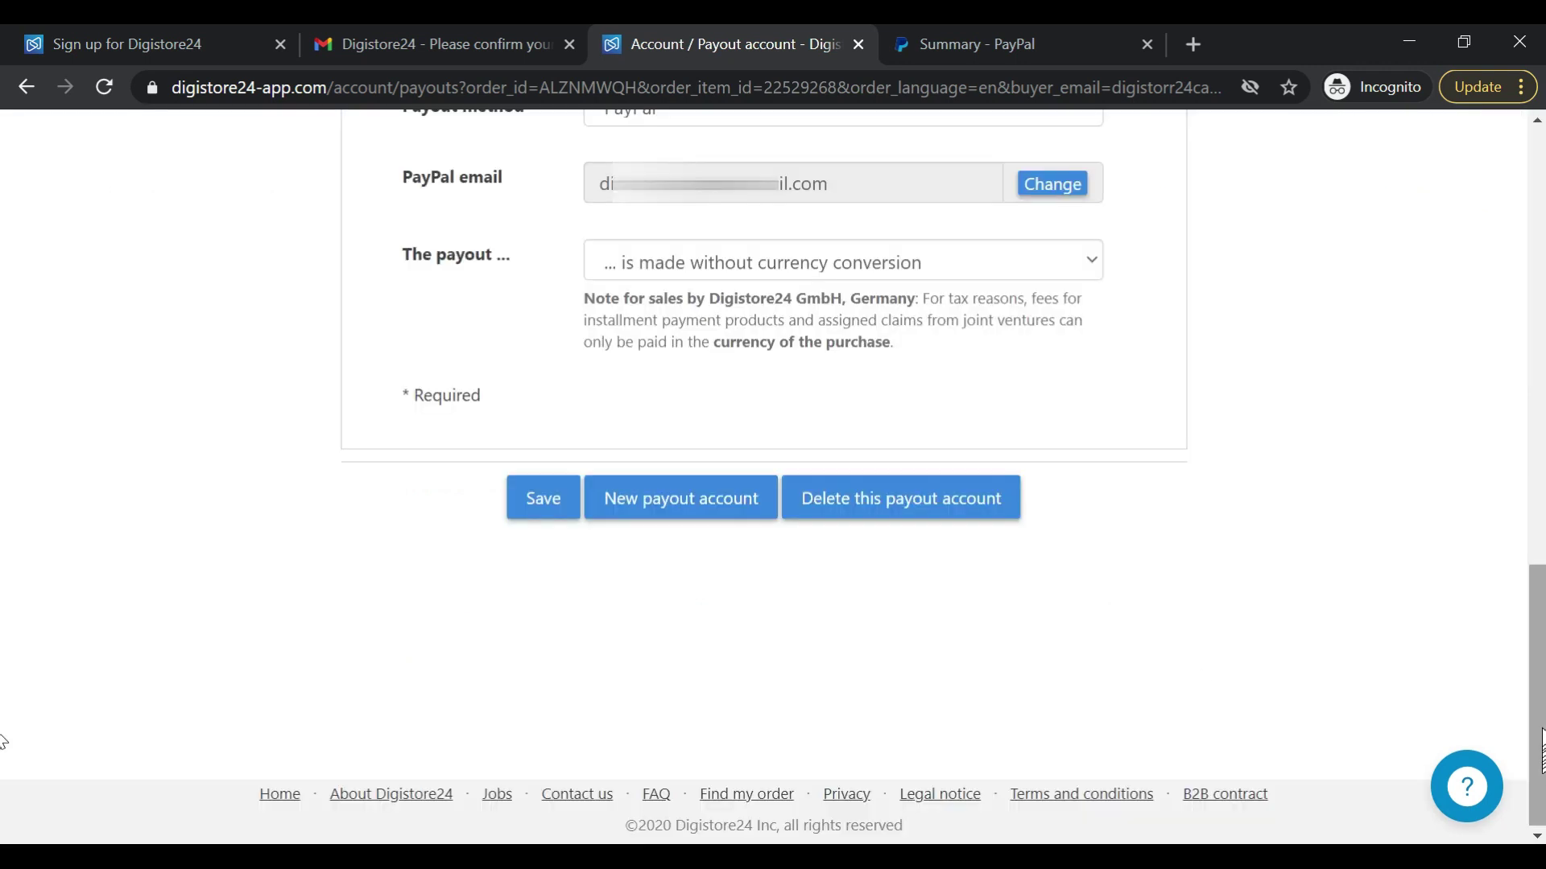
left_click(541, 506)
scroll(7, 638, "down", 8)
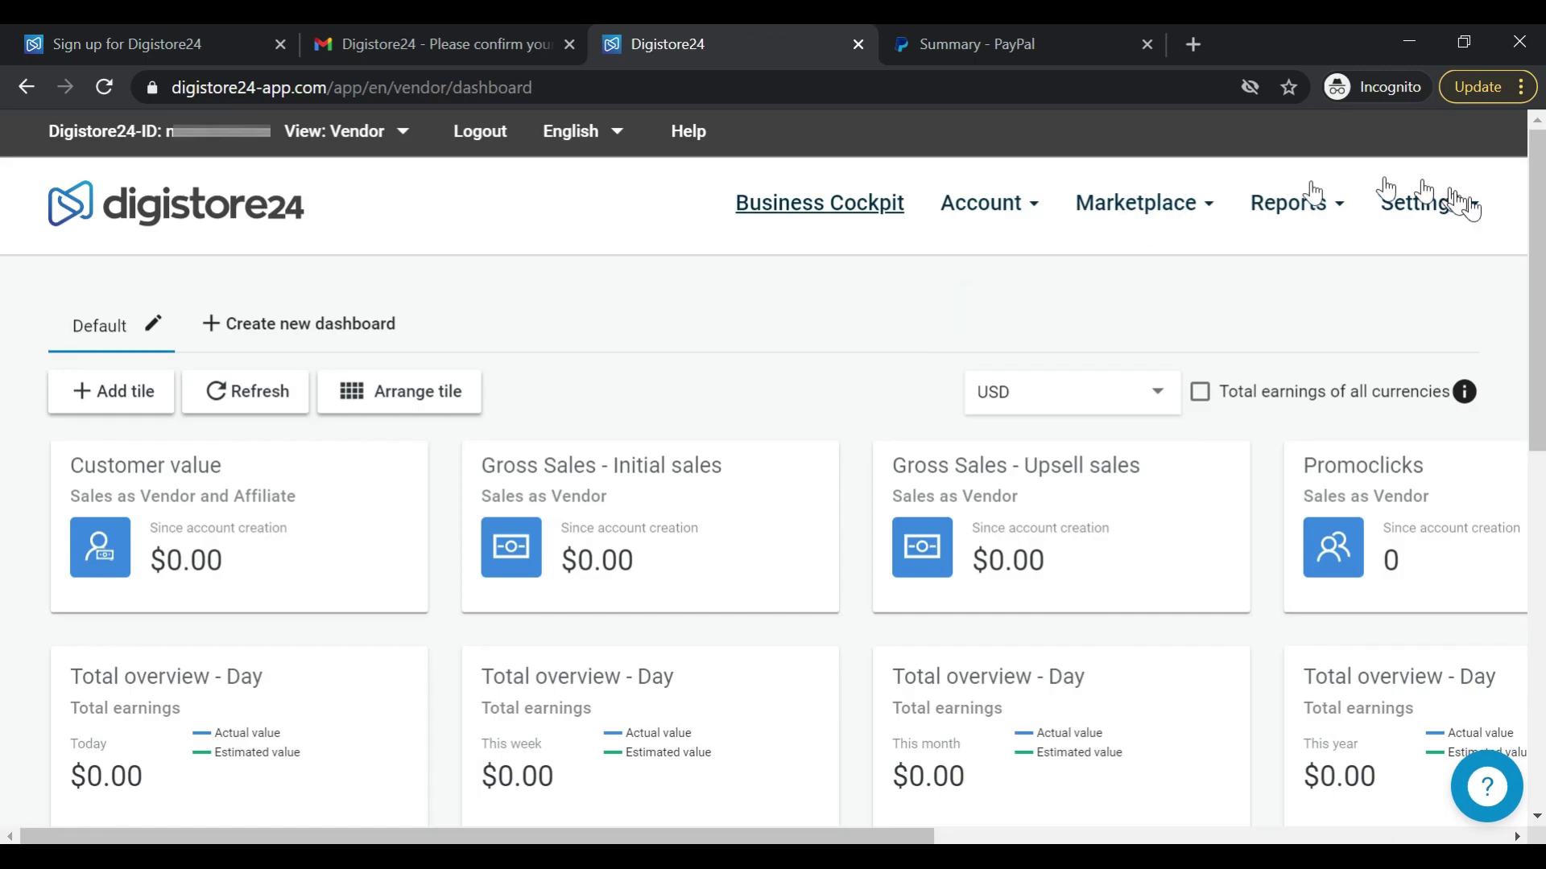
scroll(7, 407, "down", 8)
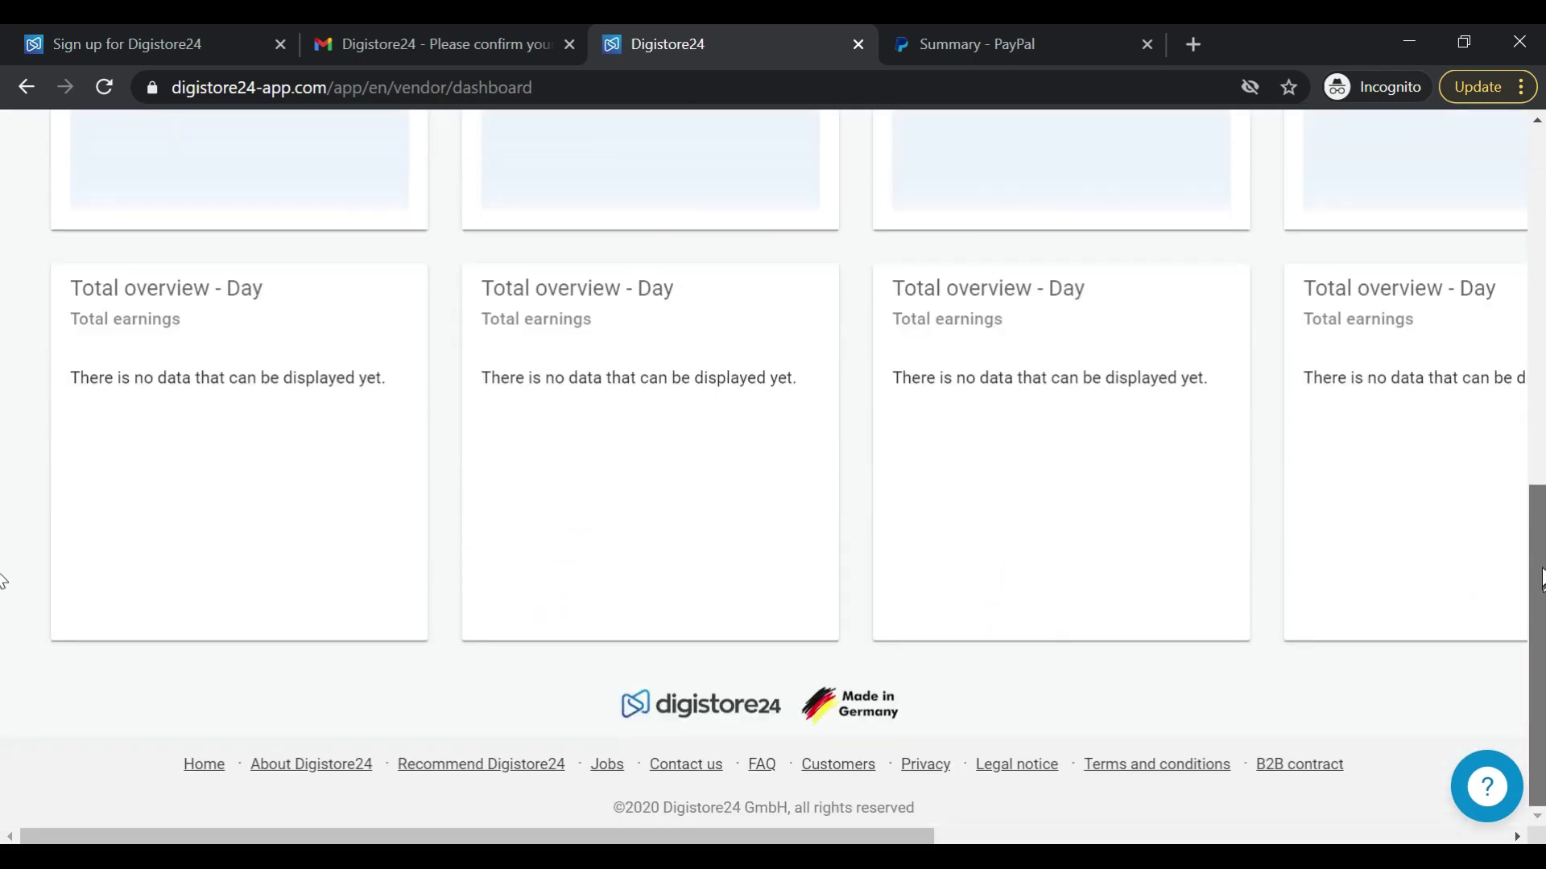
left_click_drag(1540, 582, 1514, 205)
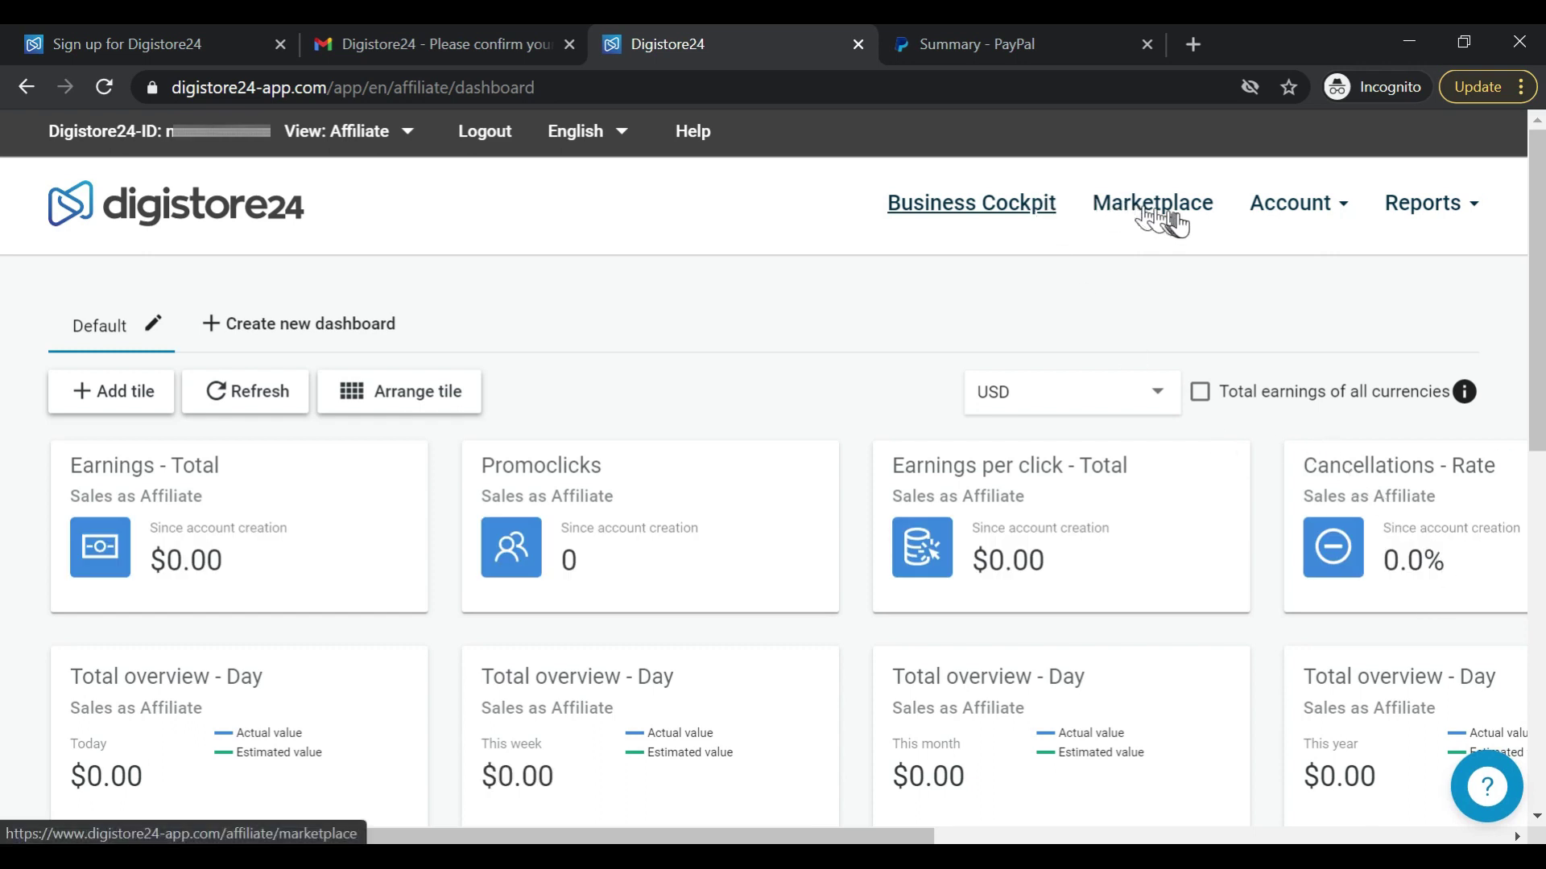
- Open the Marketplace and browse its 229 sales-ranked products, led by Meticore at 85% commission
left_click(1172, 210)
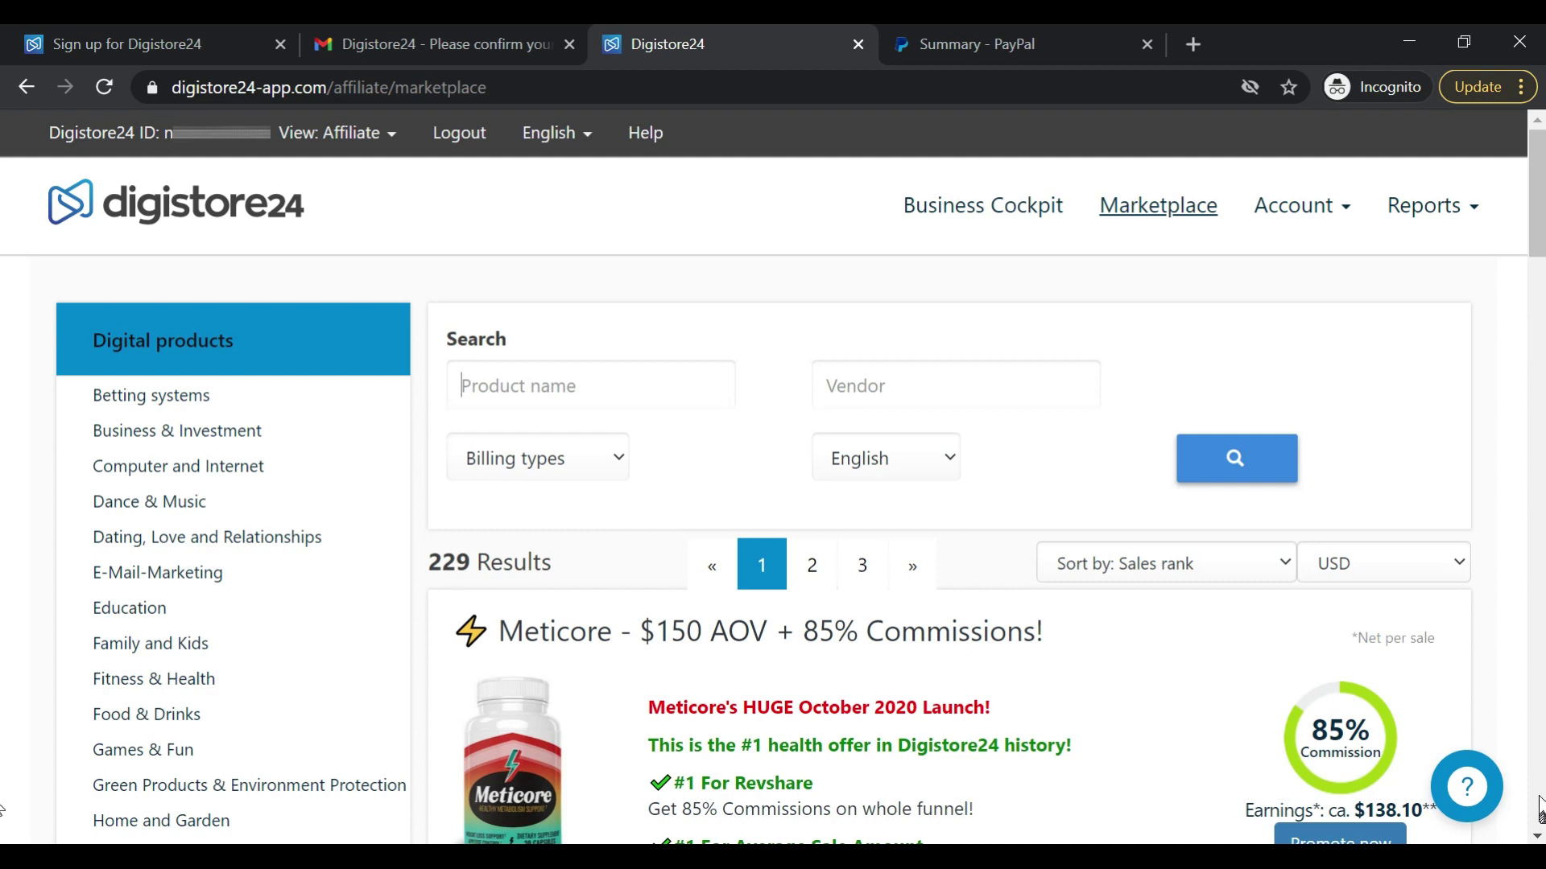
scroll(1538, 837, "down", 1)
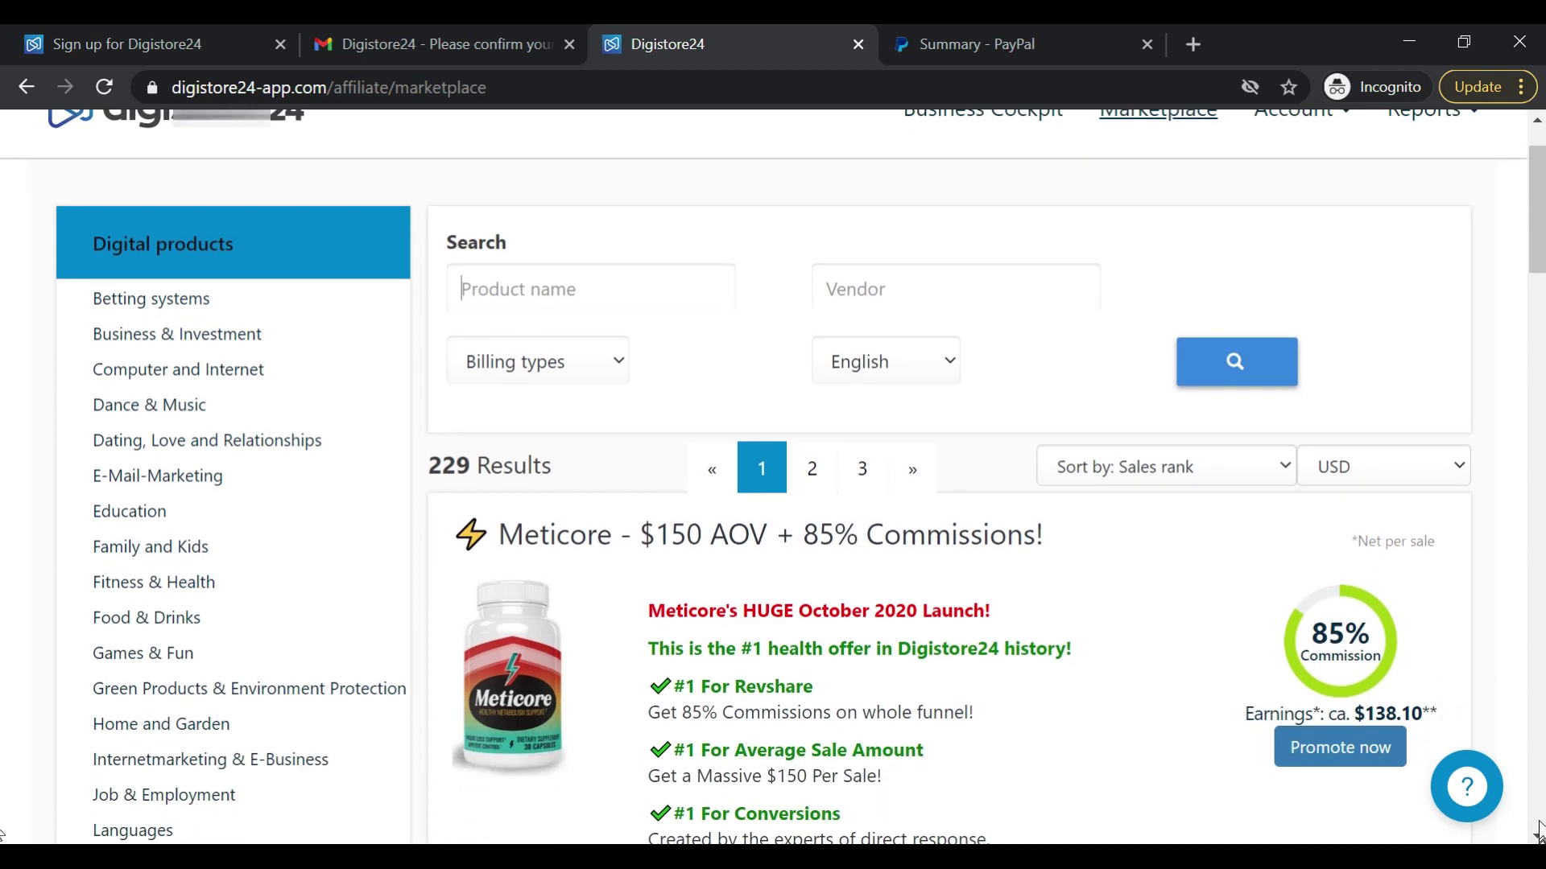
scroll(4, 314, "down", 3)
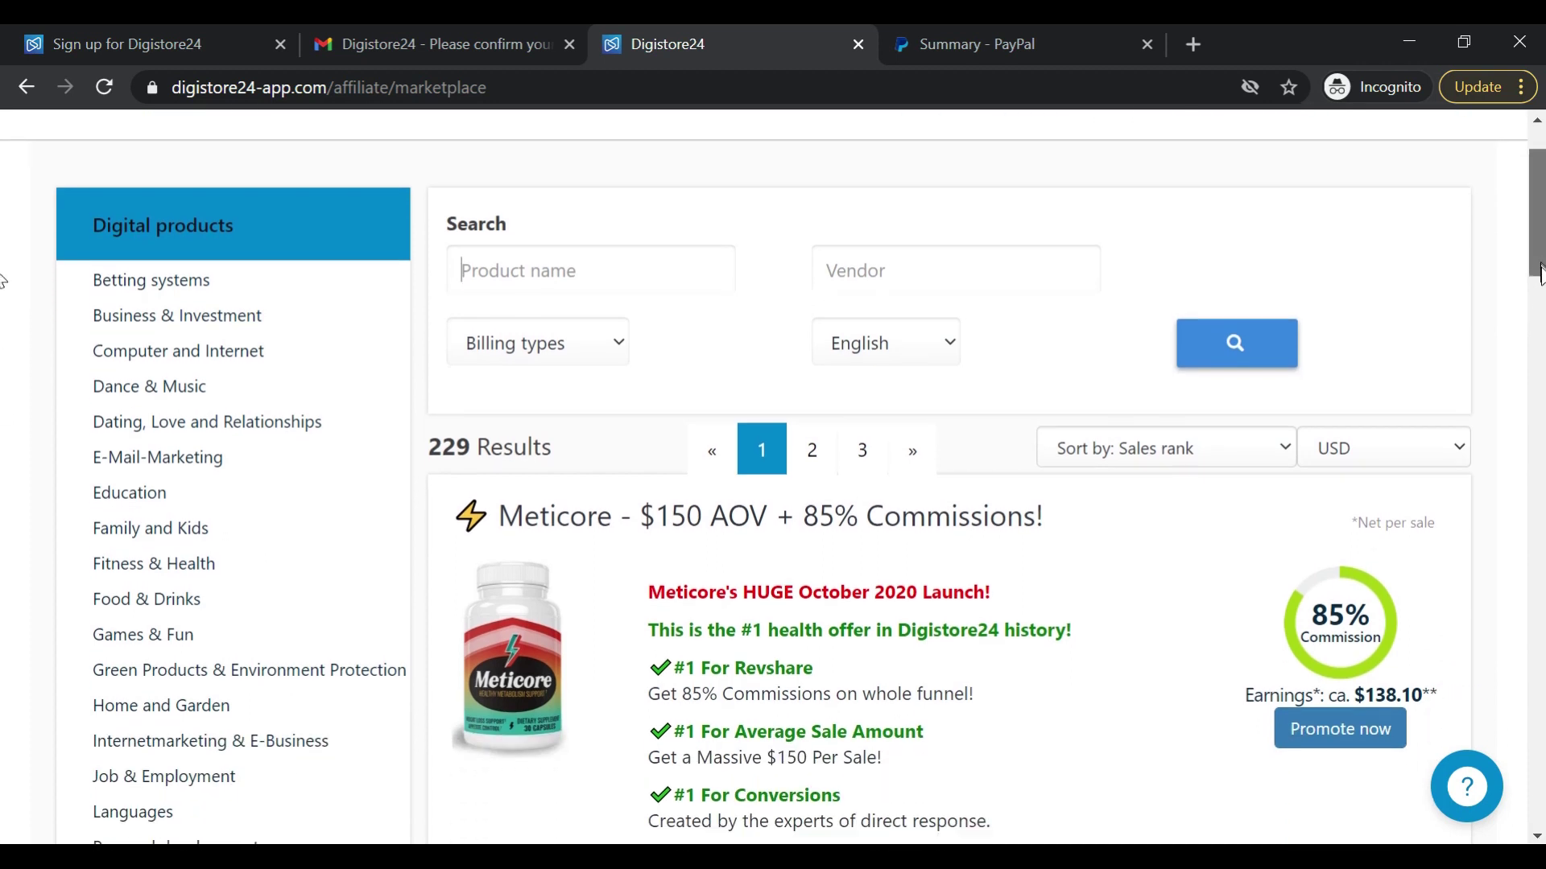
scroll(4, 318, "down", 1)
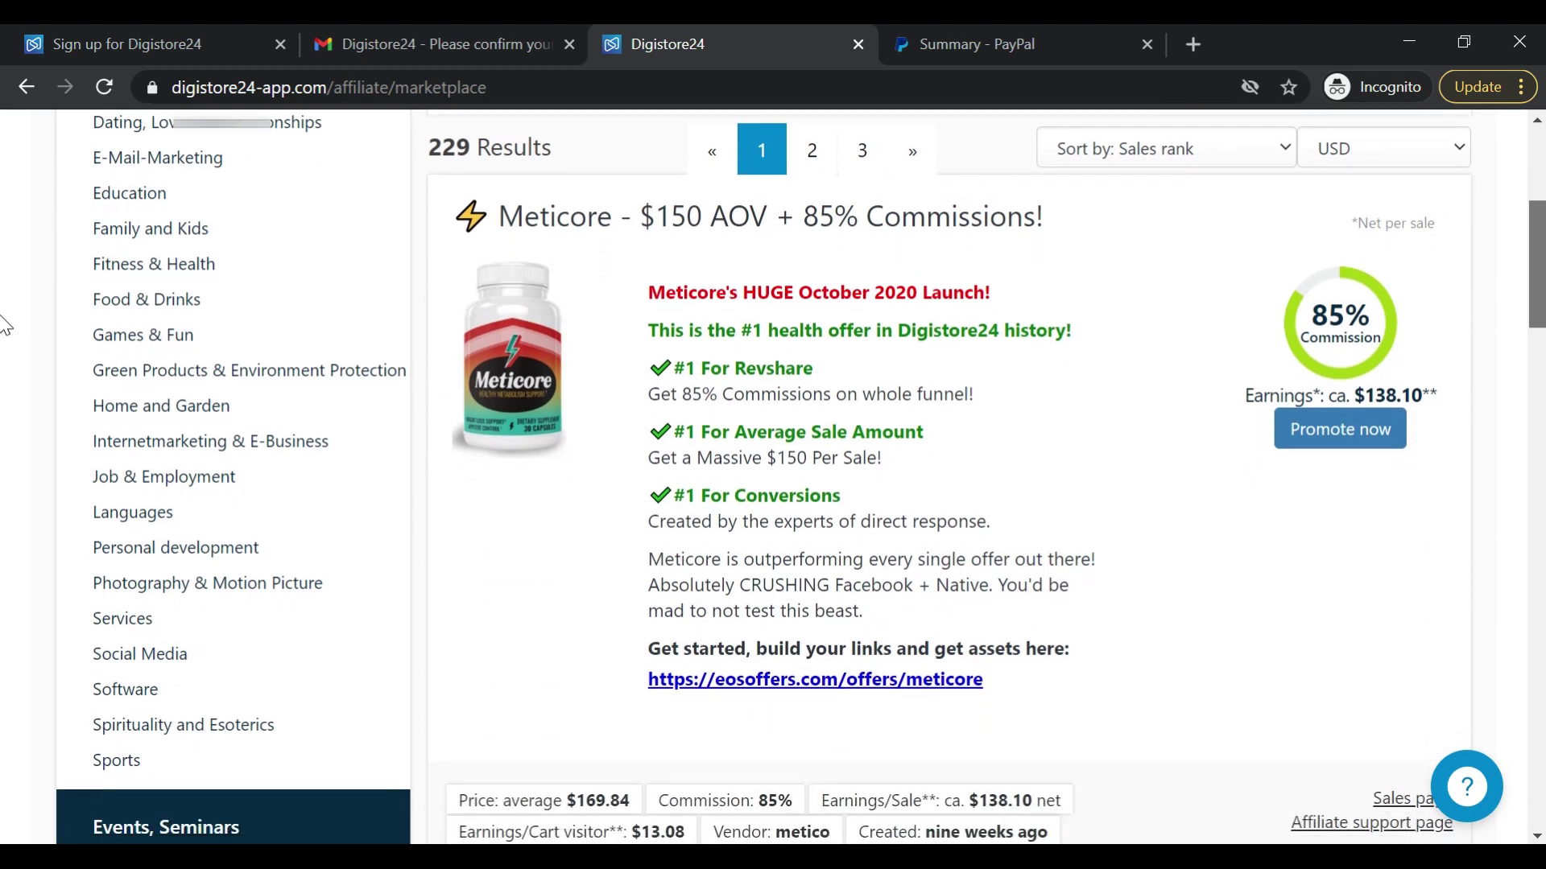
scroll(4, 330, "down", 1)
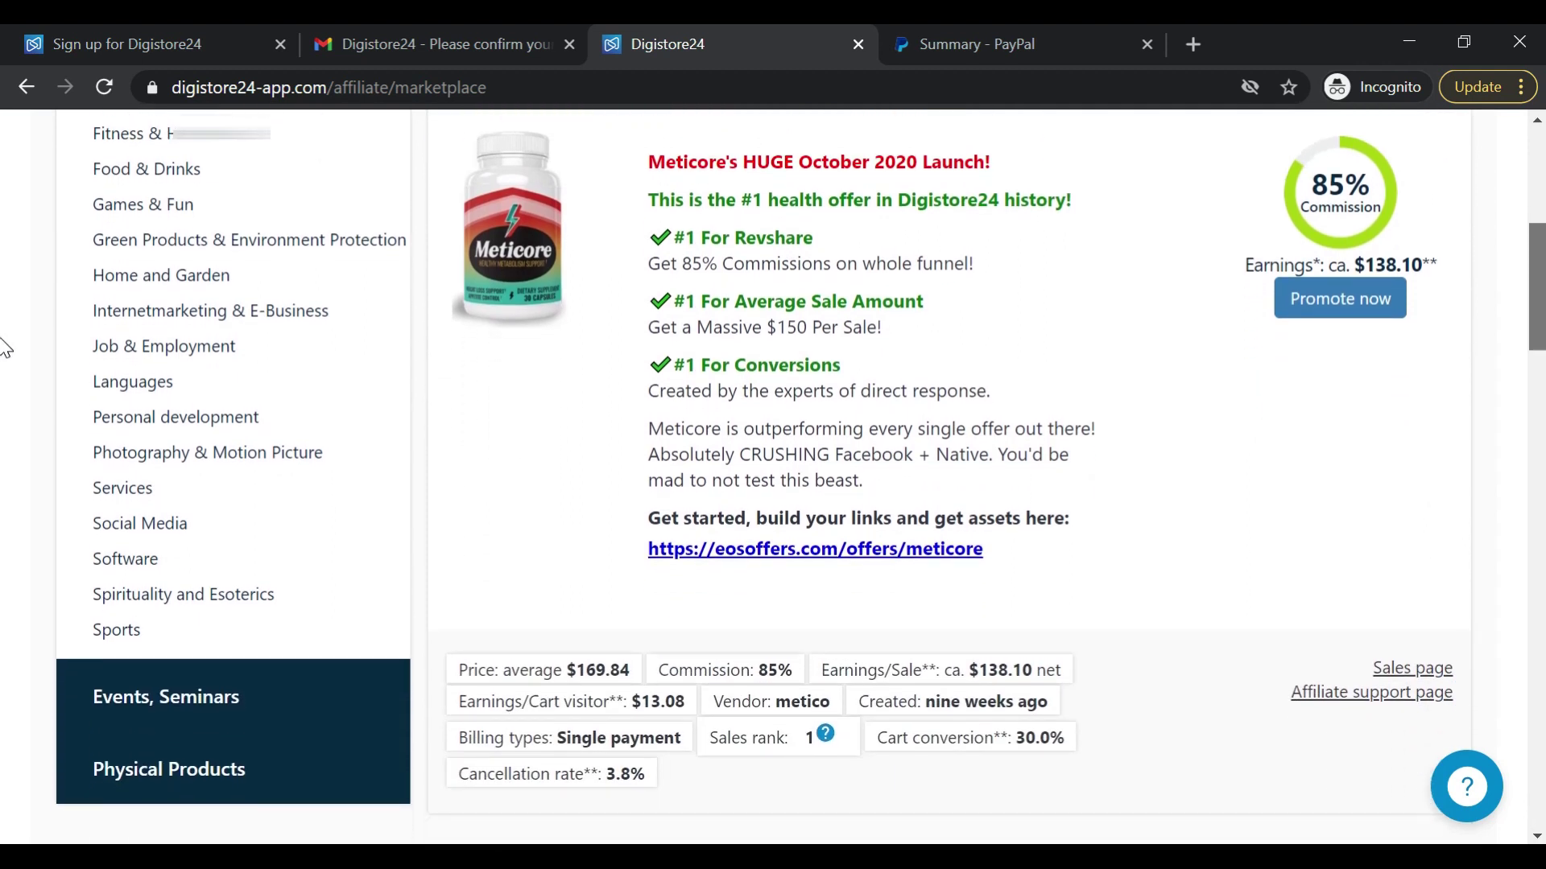
scroll(4, 348, "down", 9)
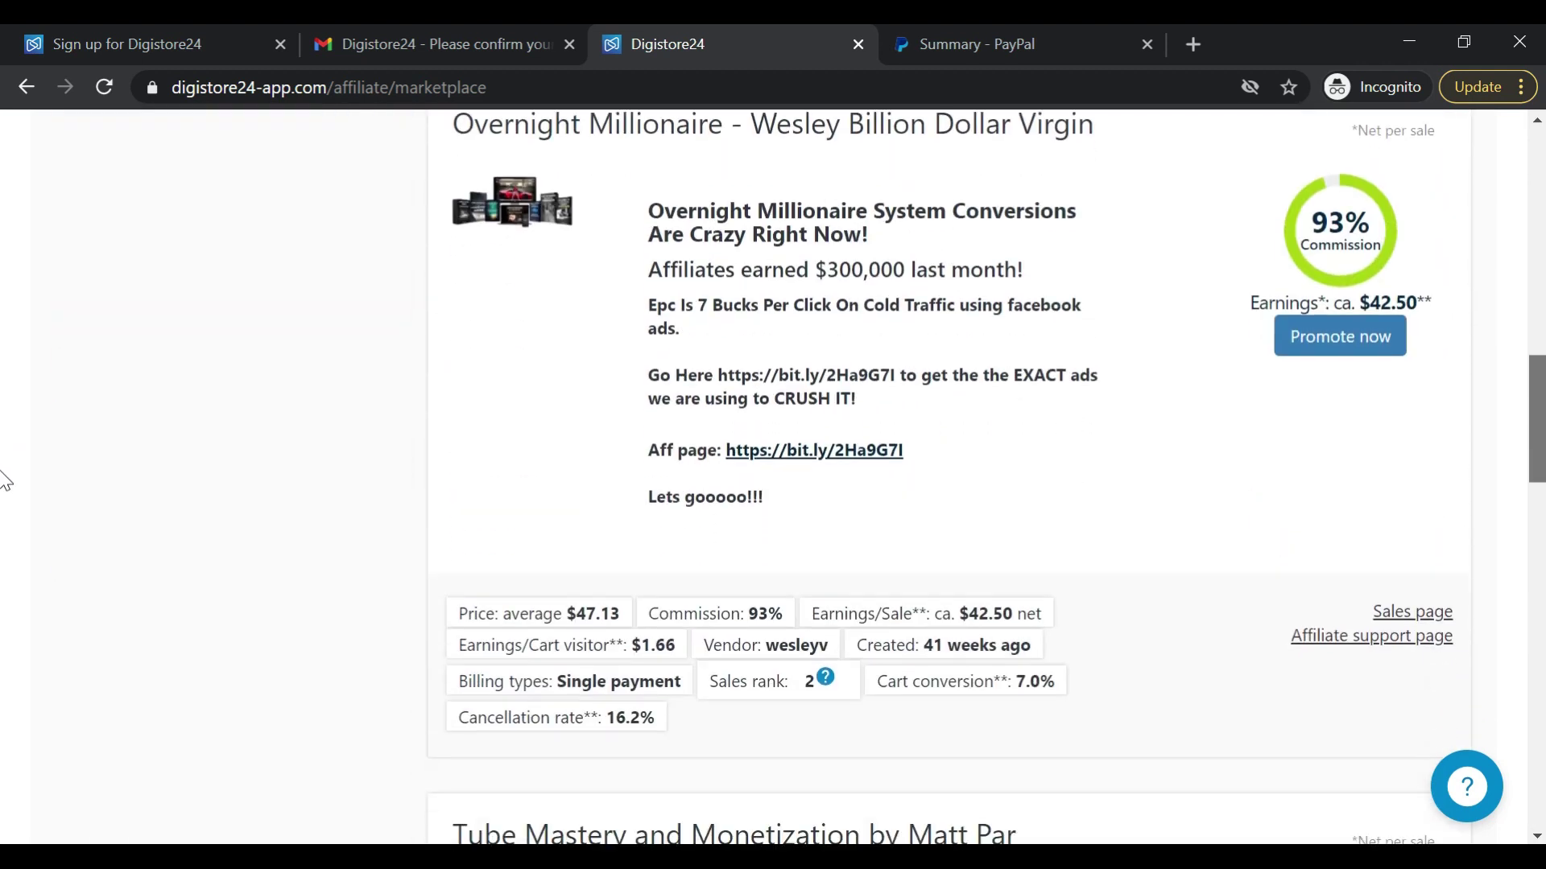
scroll(4, 513, "down", 11)
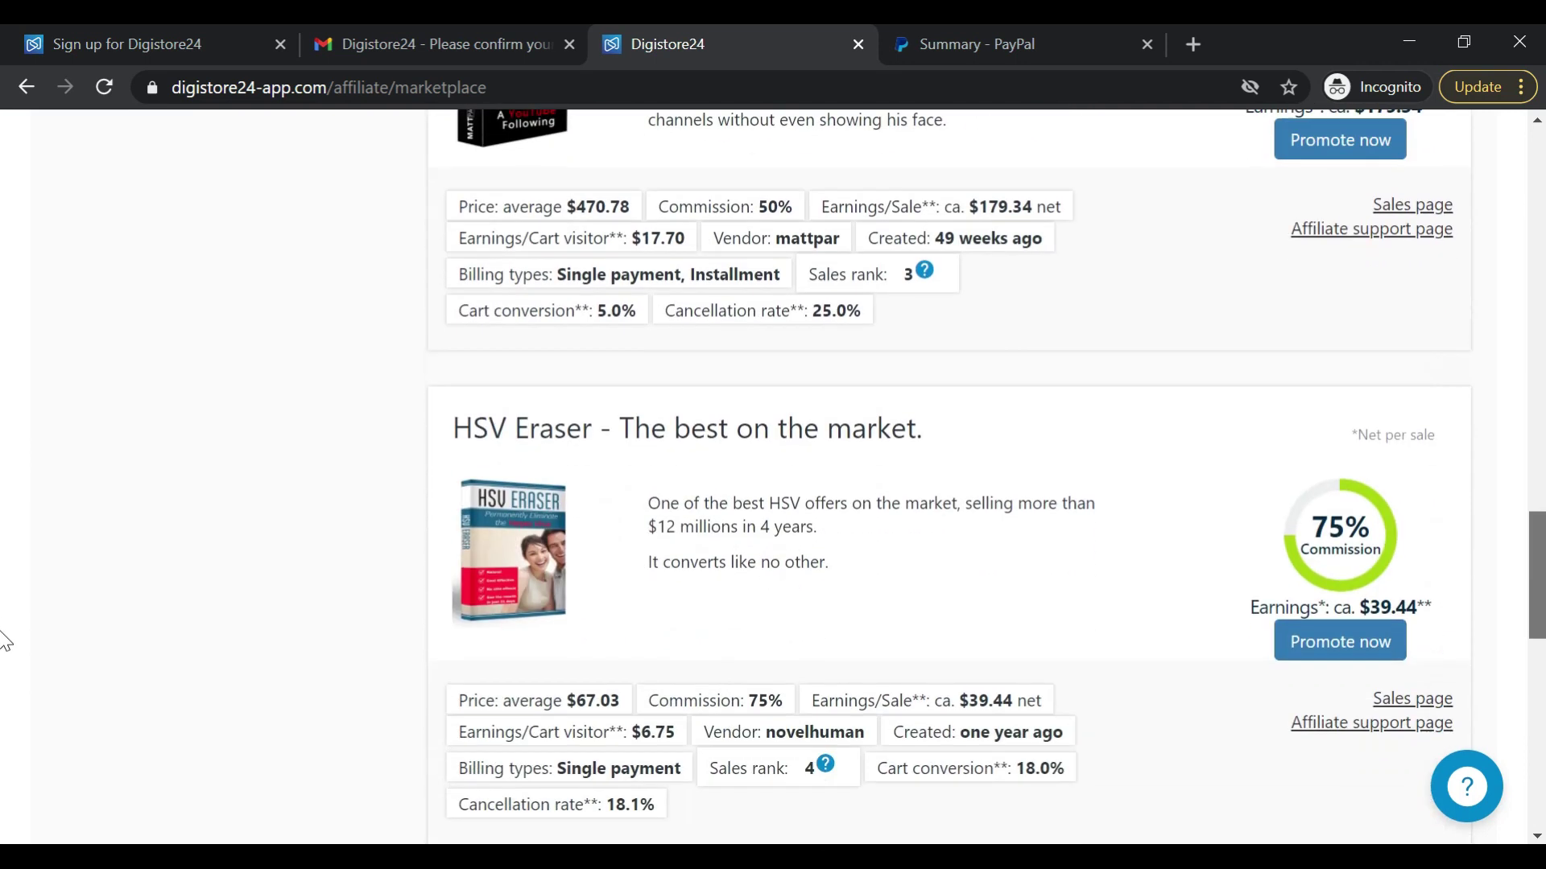
scroll(4, 666, "down", 7)
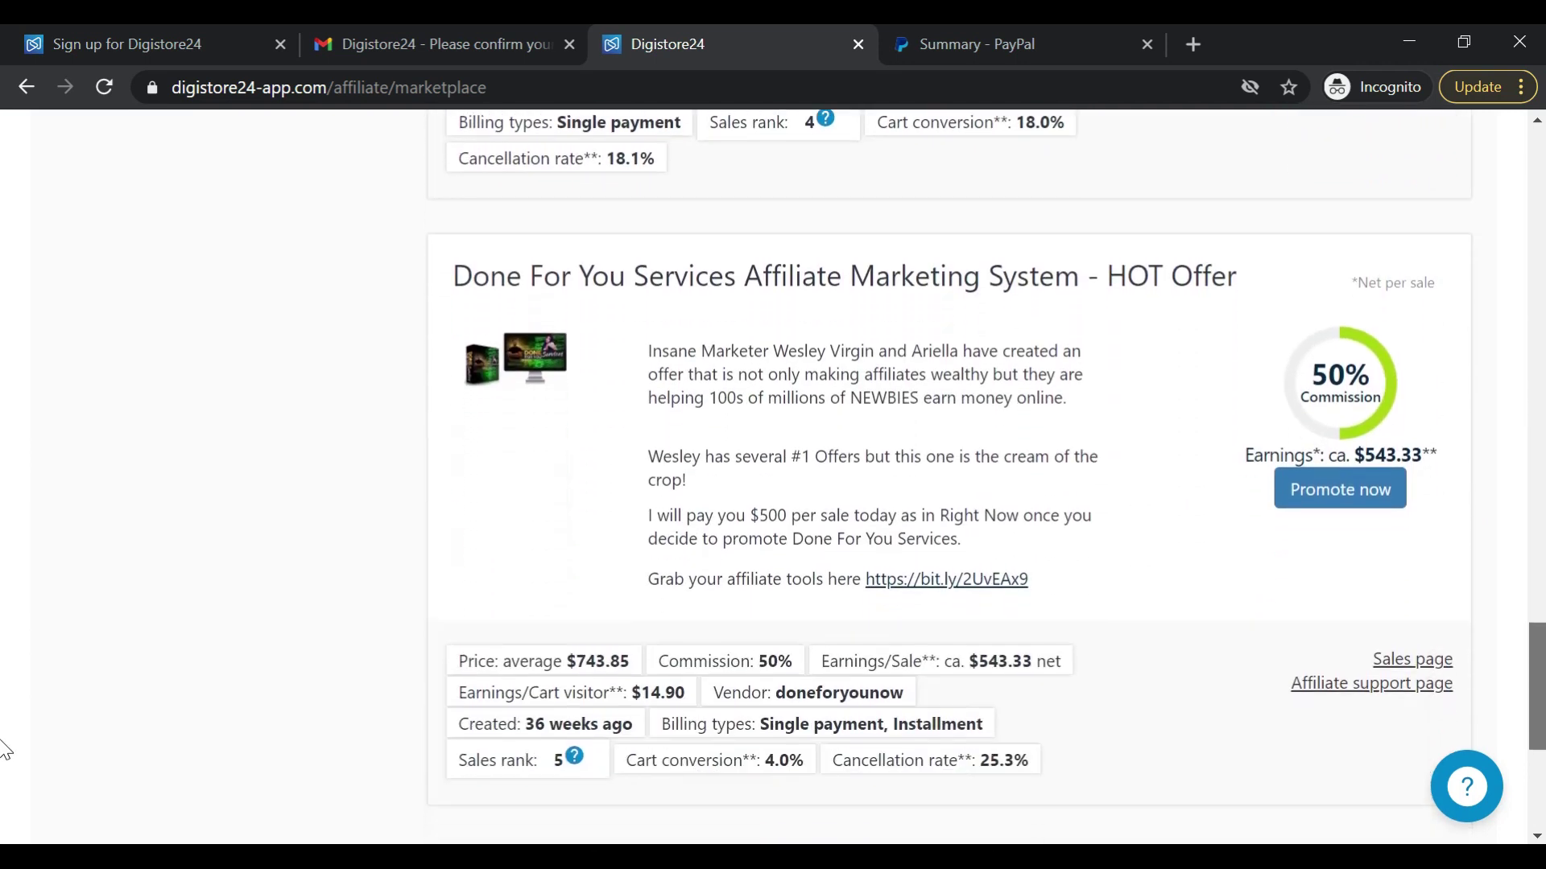
scroll(4, 768, "down", 5)
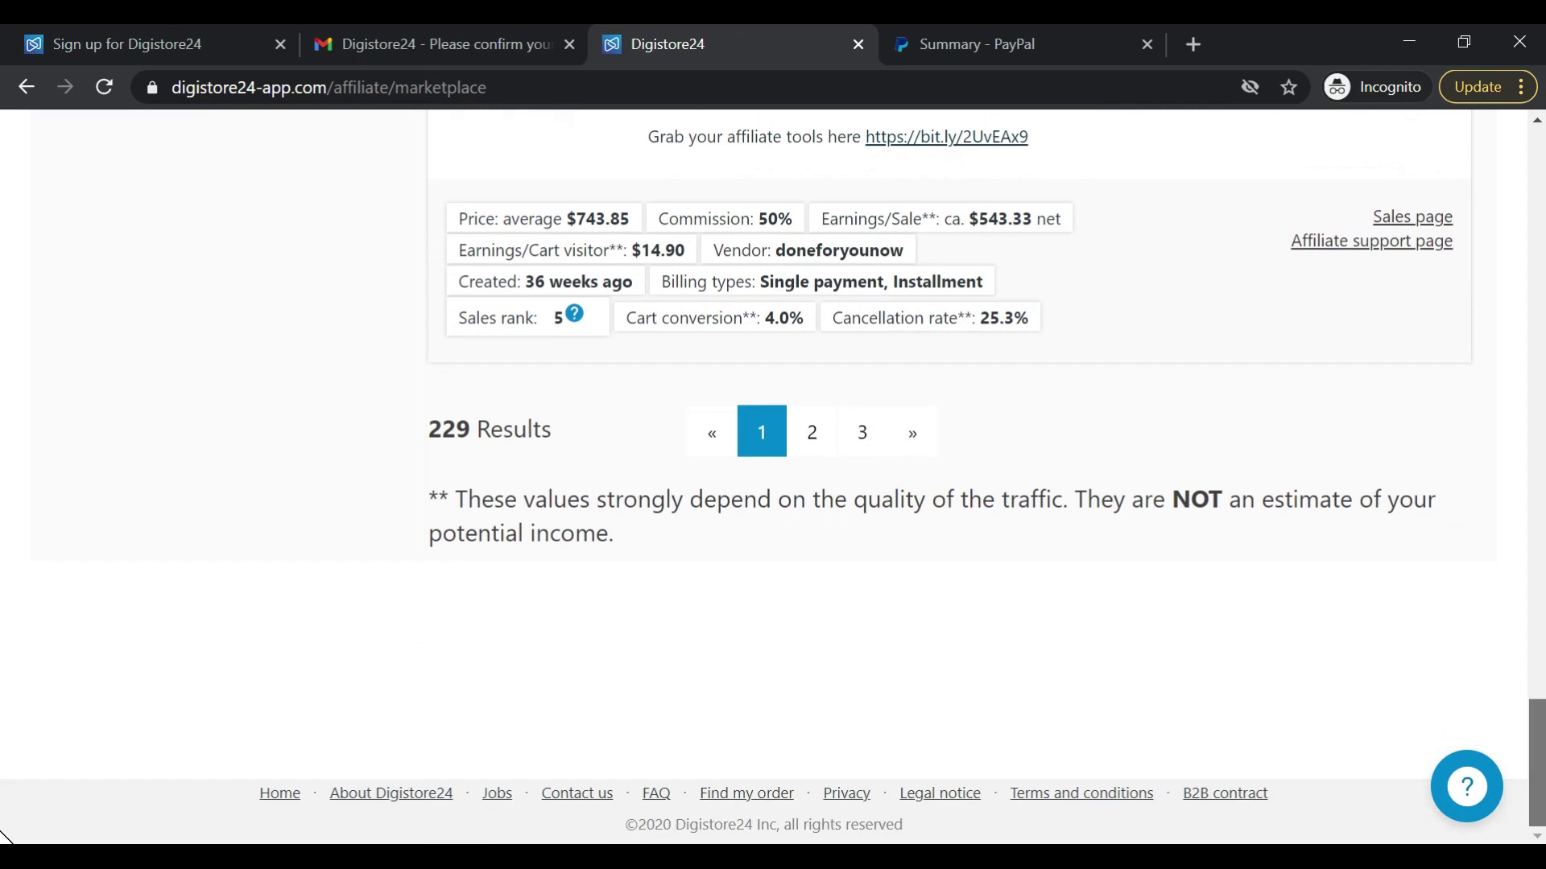
left_click_drag(1538, 814, 1425, 235)
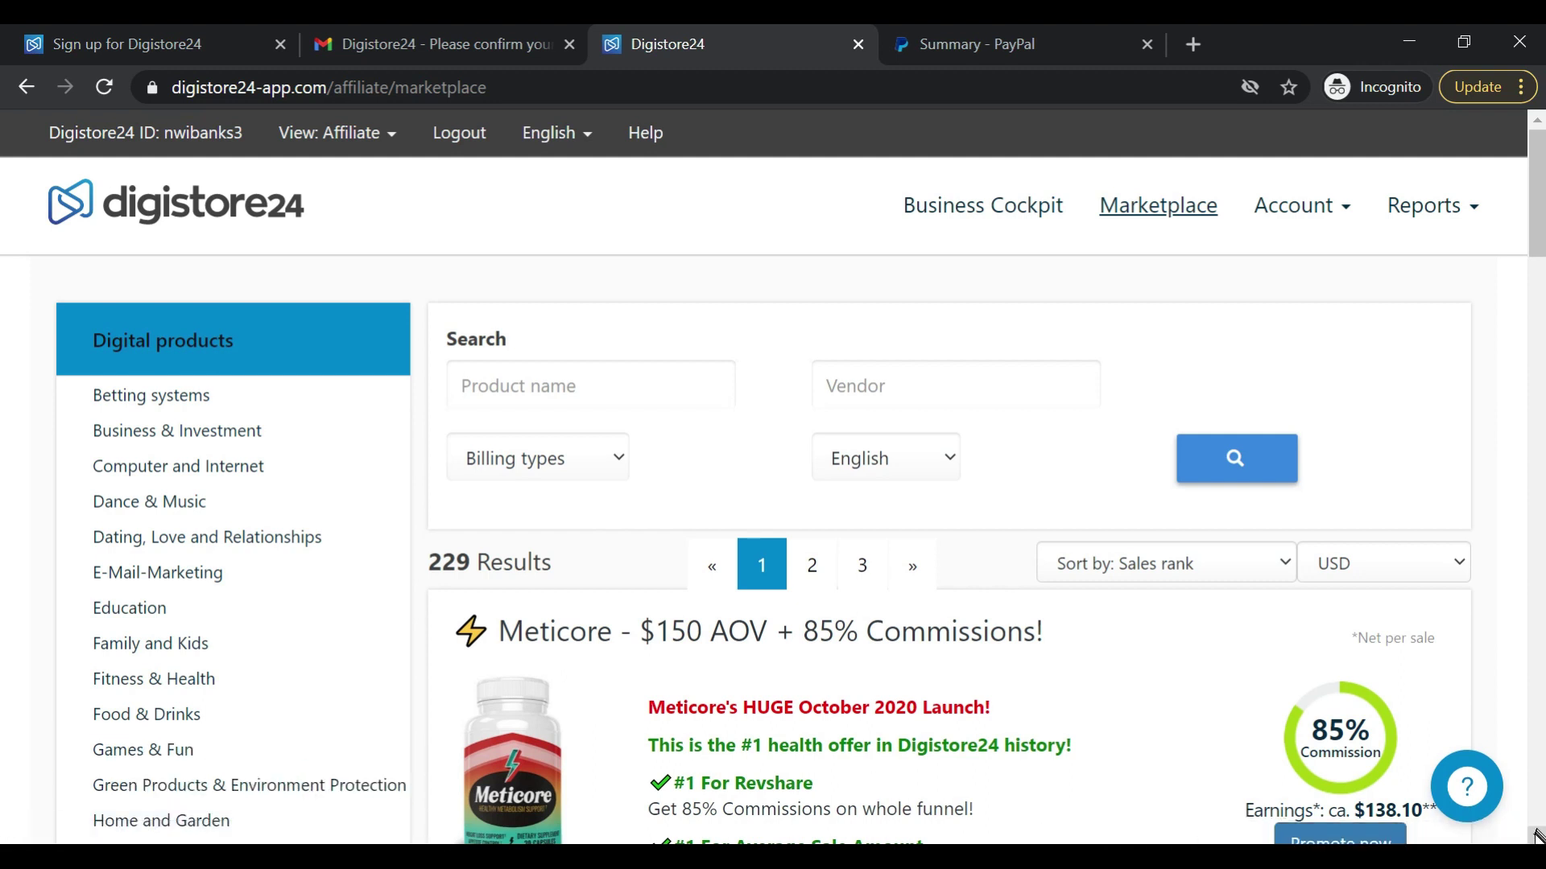
- Scroll further through the product listings, then back up toward the top
scroll(1538, 837, "down", 5)
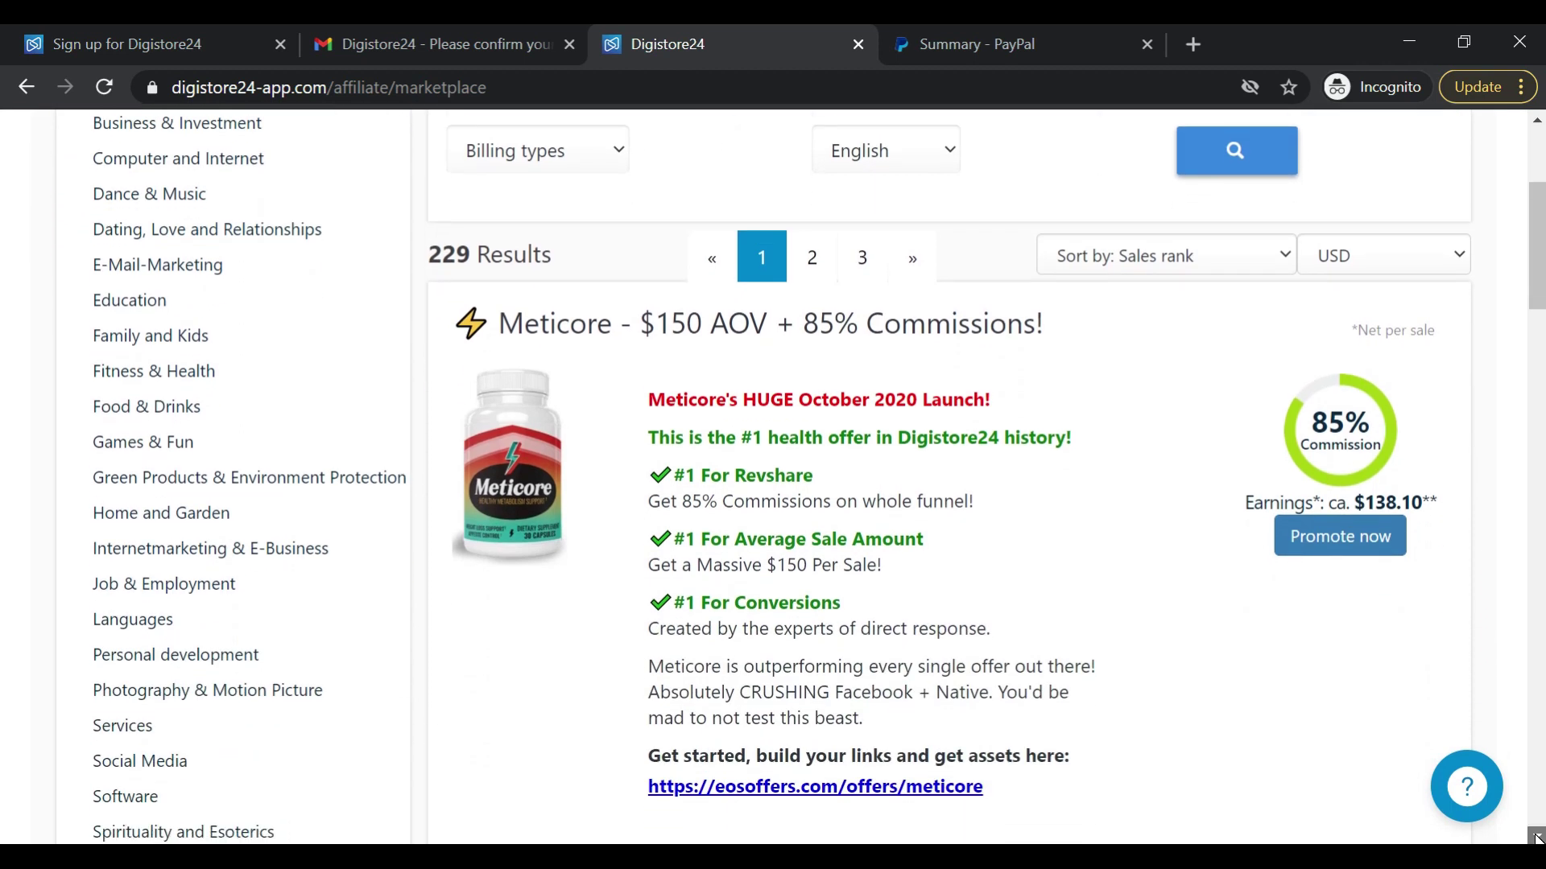
scroll(1538, 837, "down", 4)
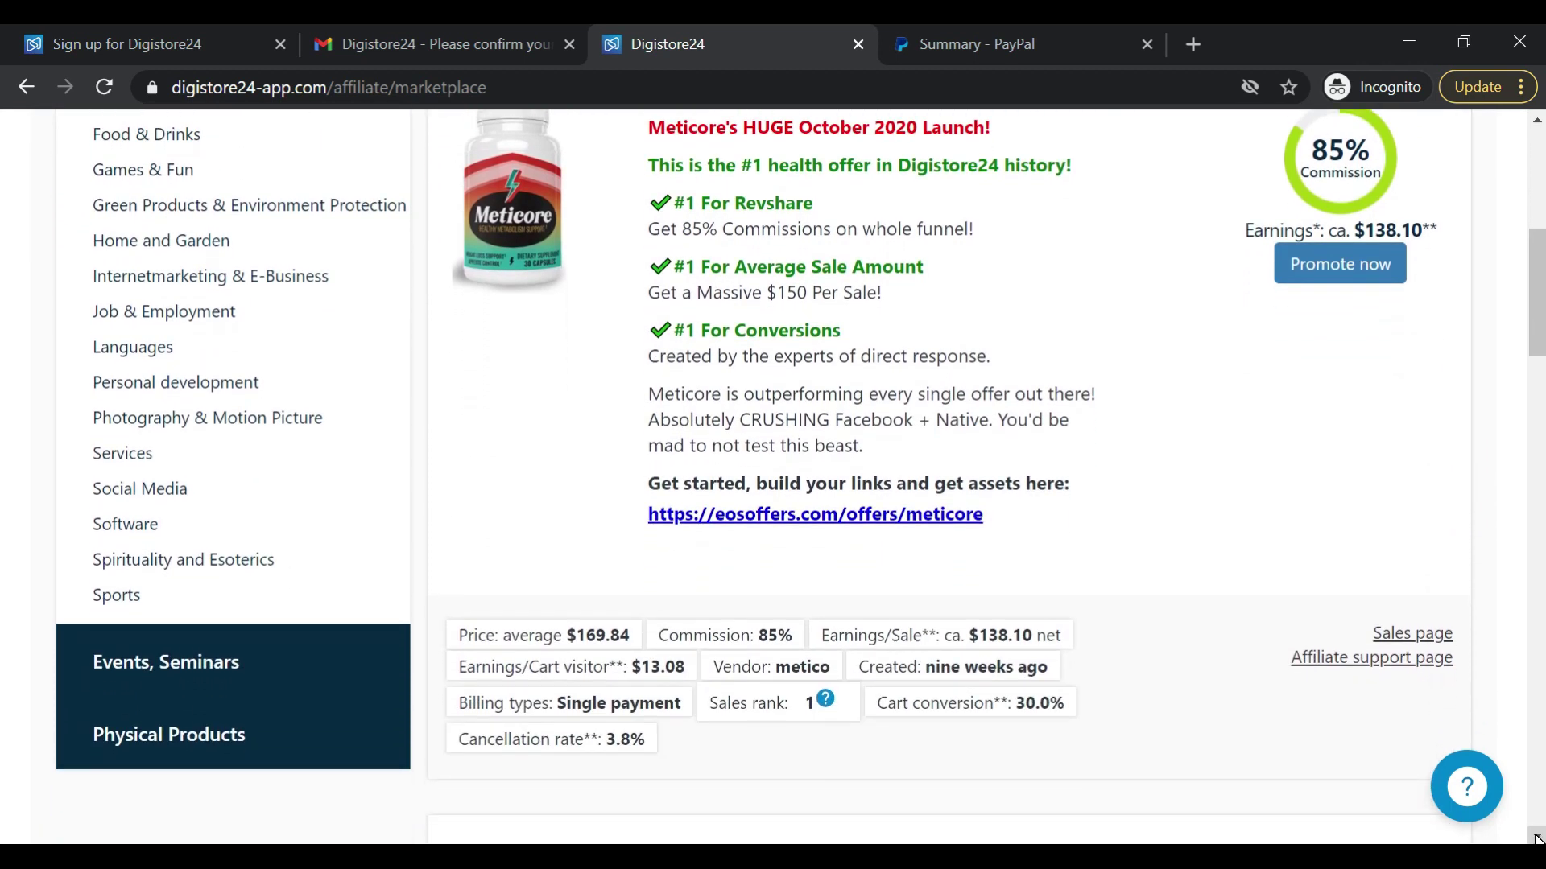
scroll(1537, 837, "down", 1)
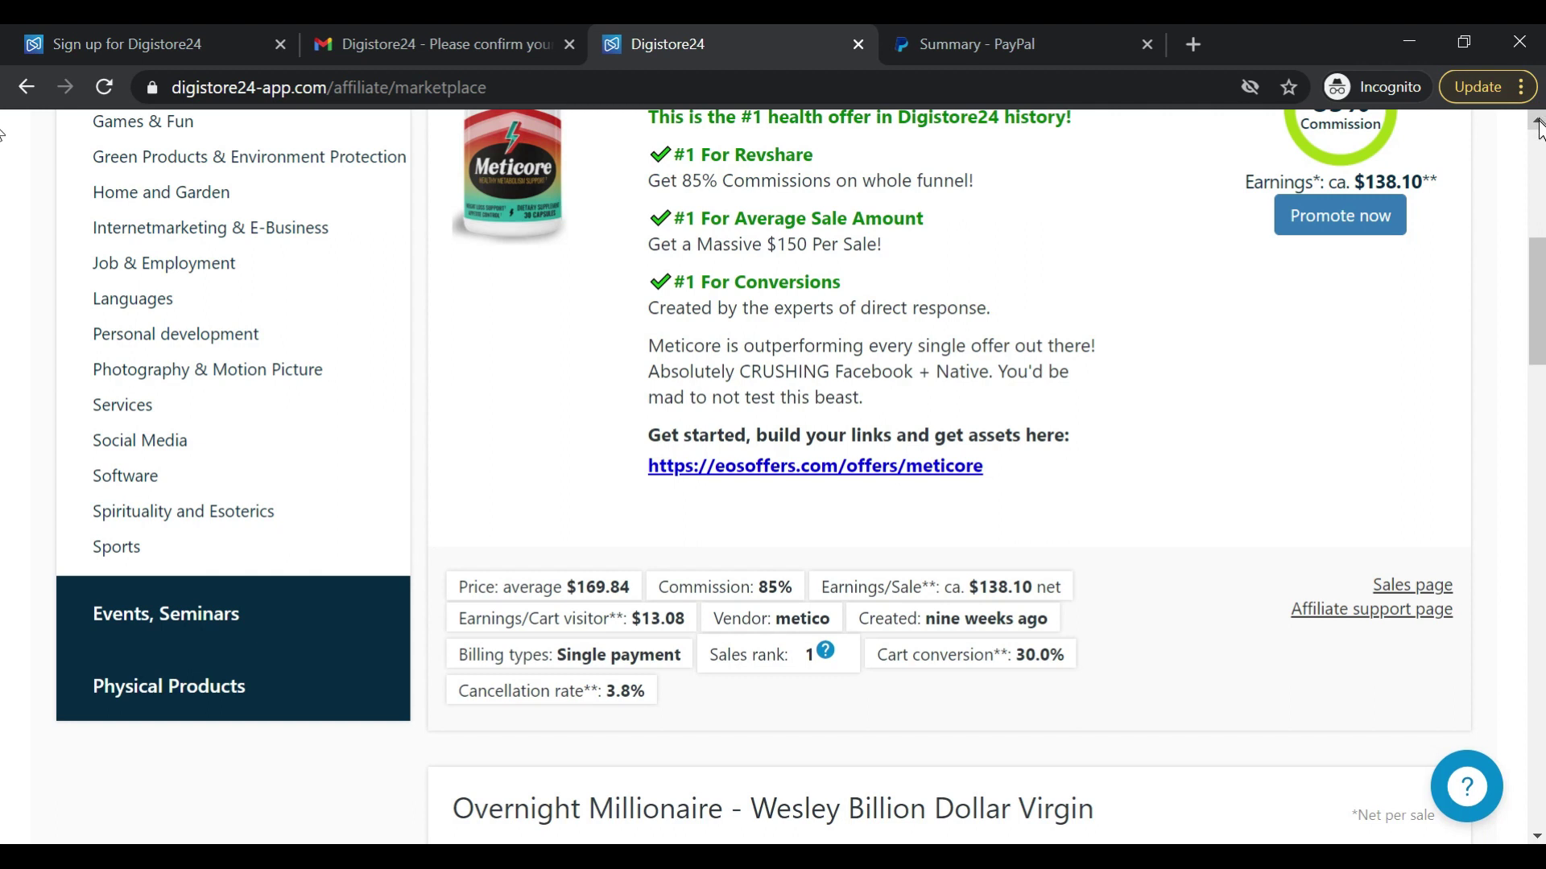
scroll(1538, 124, "up", 7)
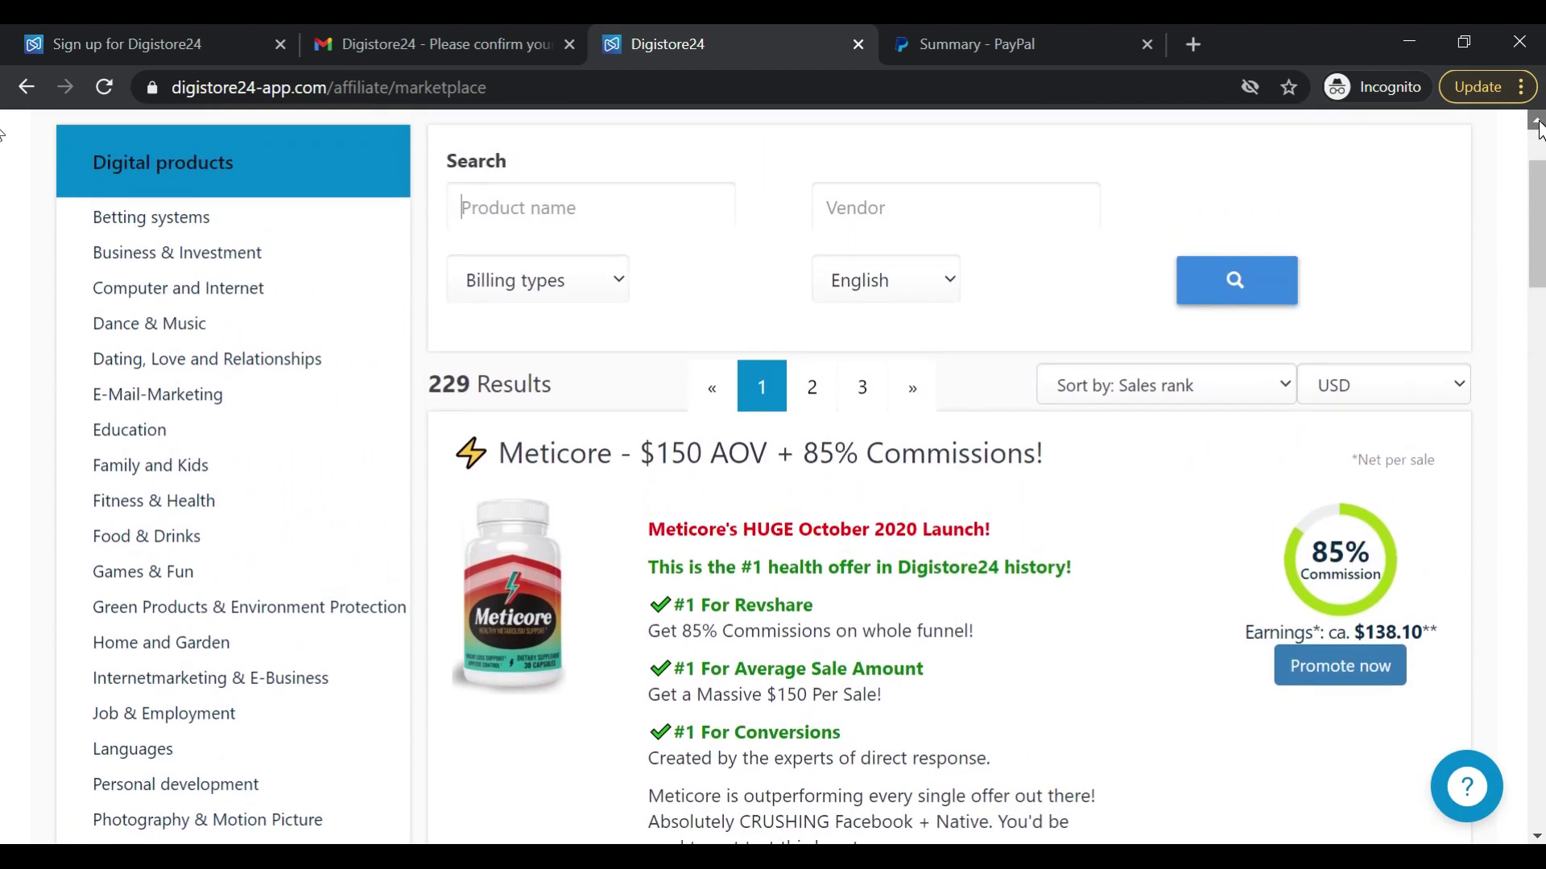
scroll(1537, 125, "up", 3)
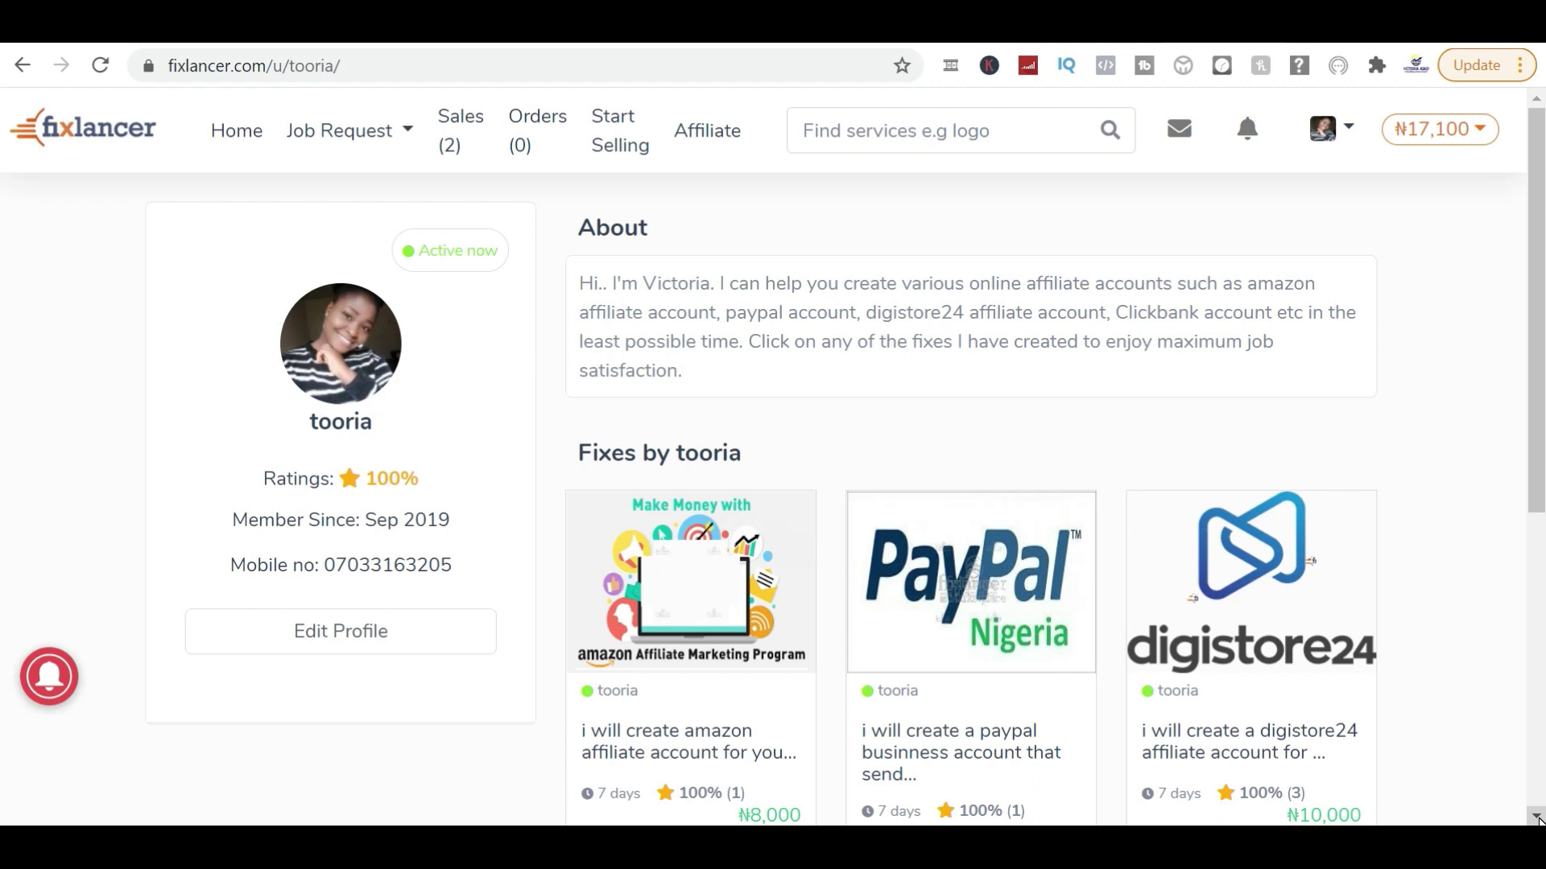
- Open the seller's fix 'I will create a Digistore24 Affiliate Account For You', priced at ₦10,000
scroll(1538, 819, "down", 3)
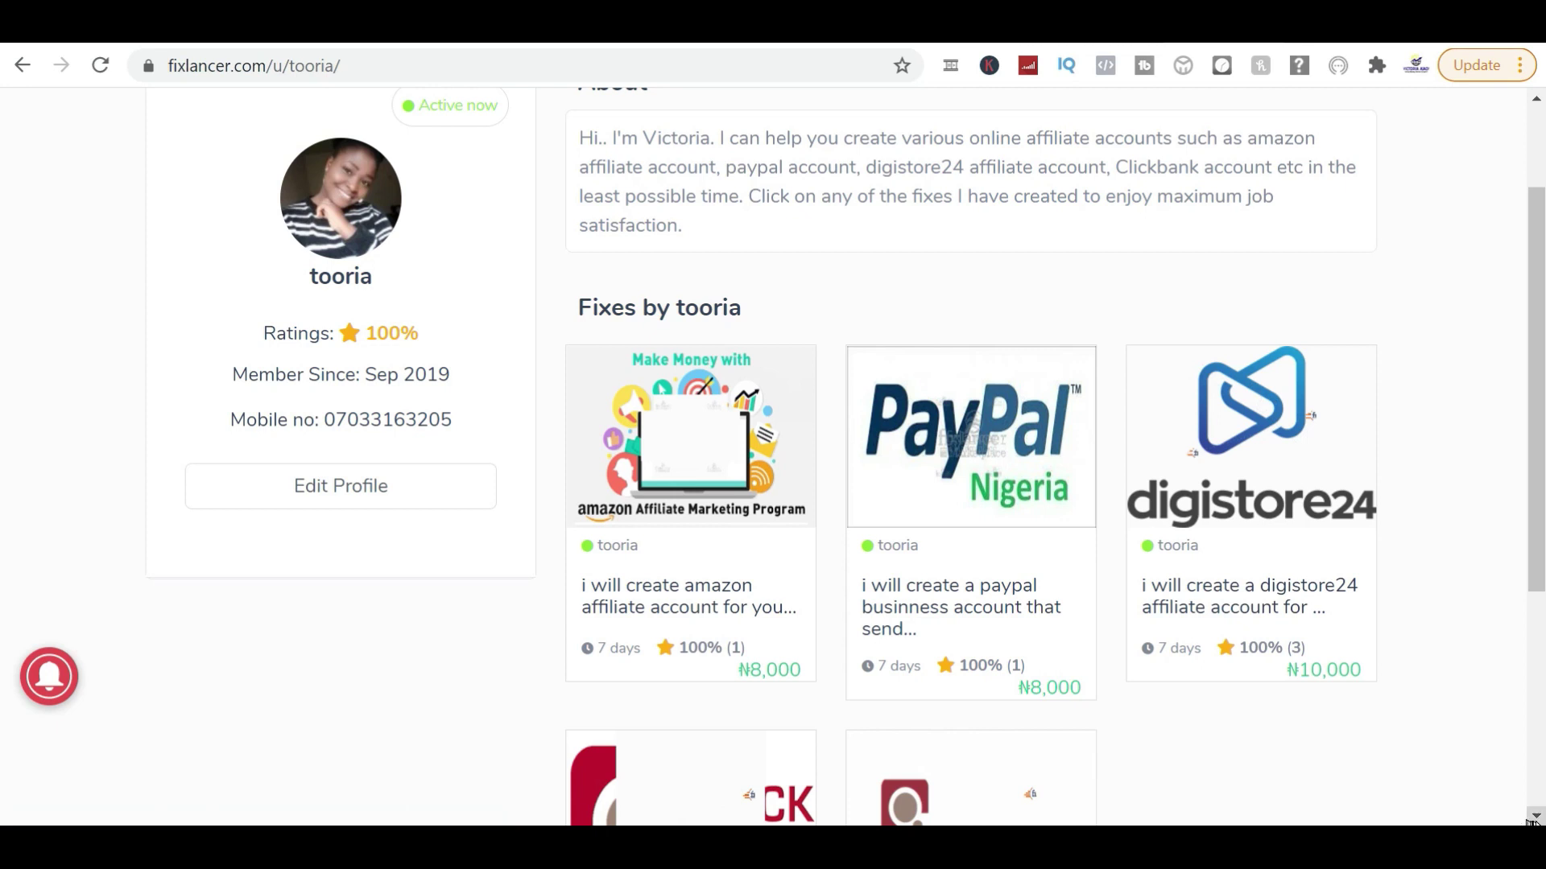
scroll(1540, 821, "down", 5)
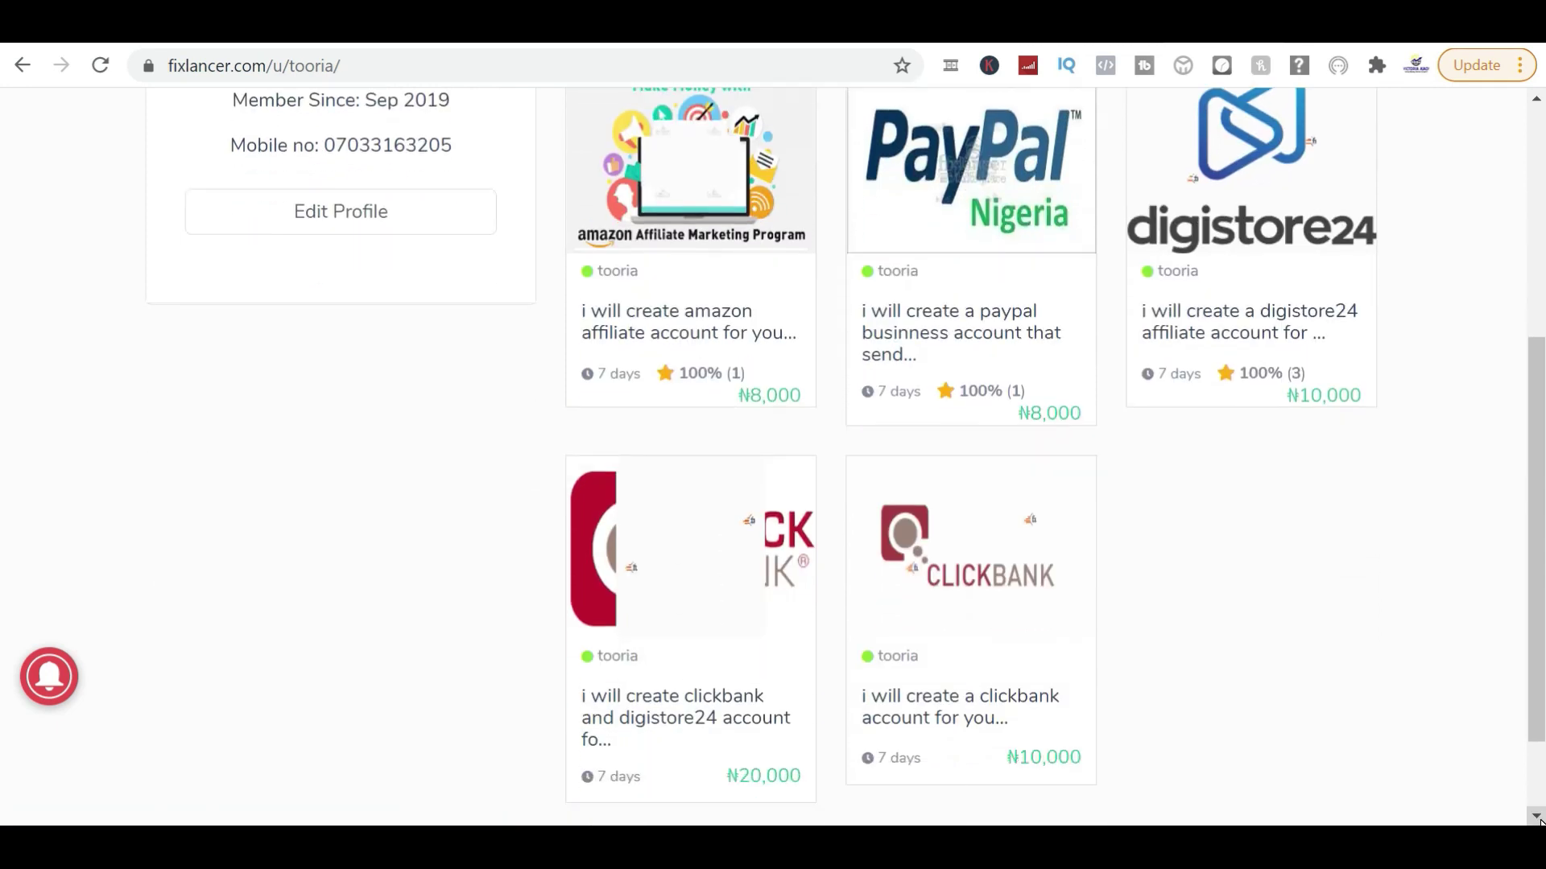
left_click(1188, 274)
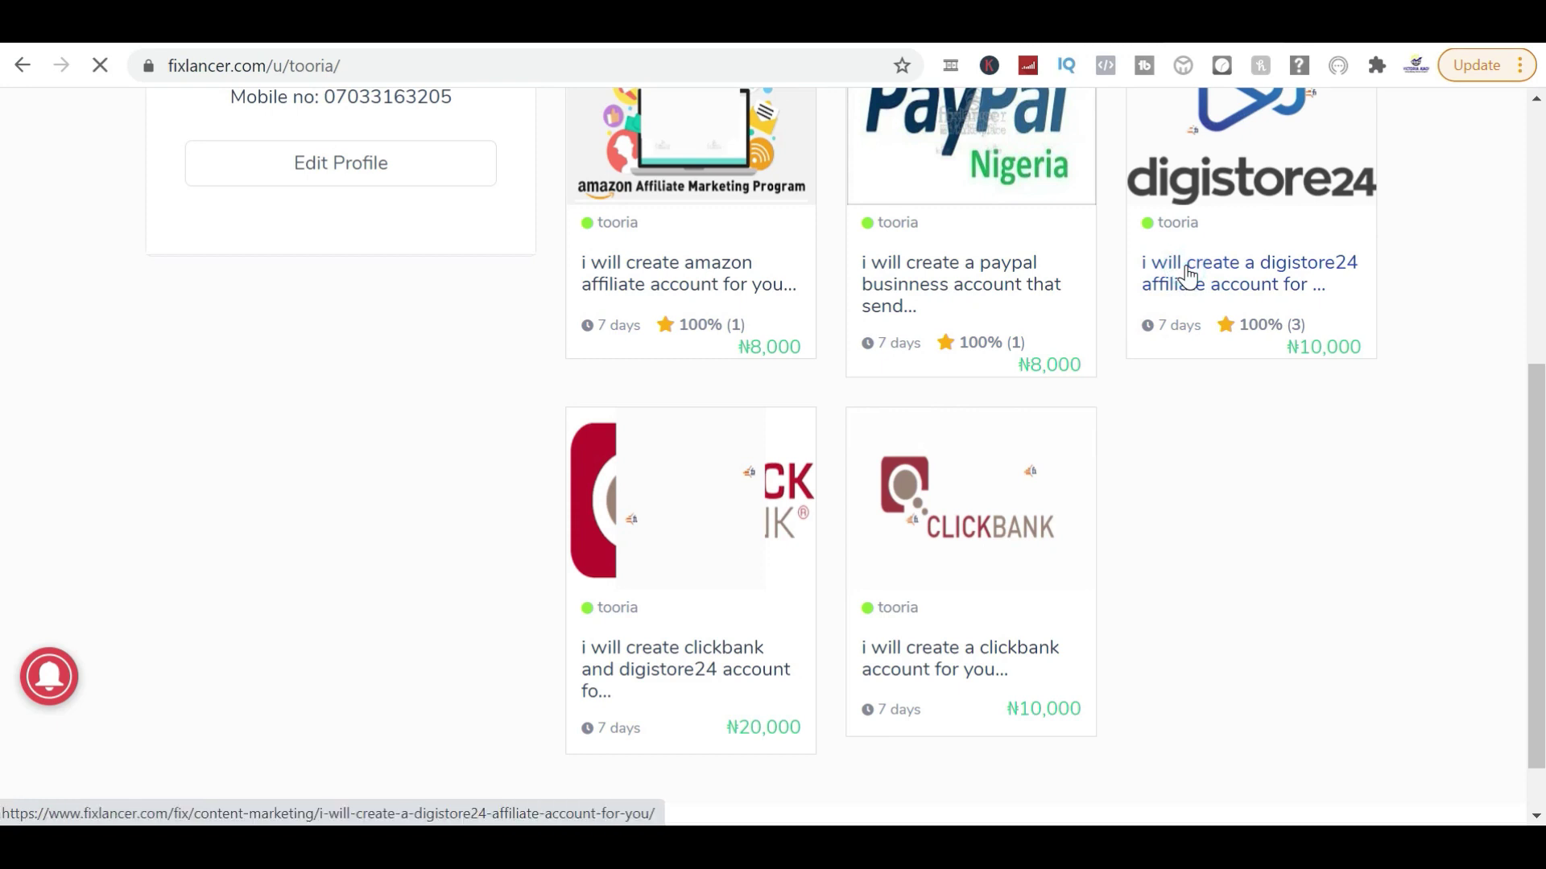
left_click(1538, 184)
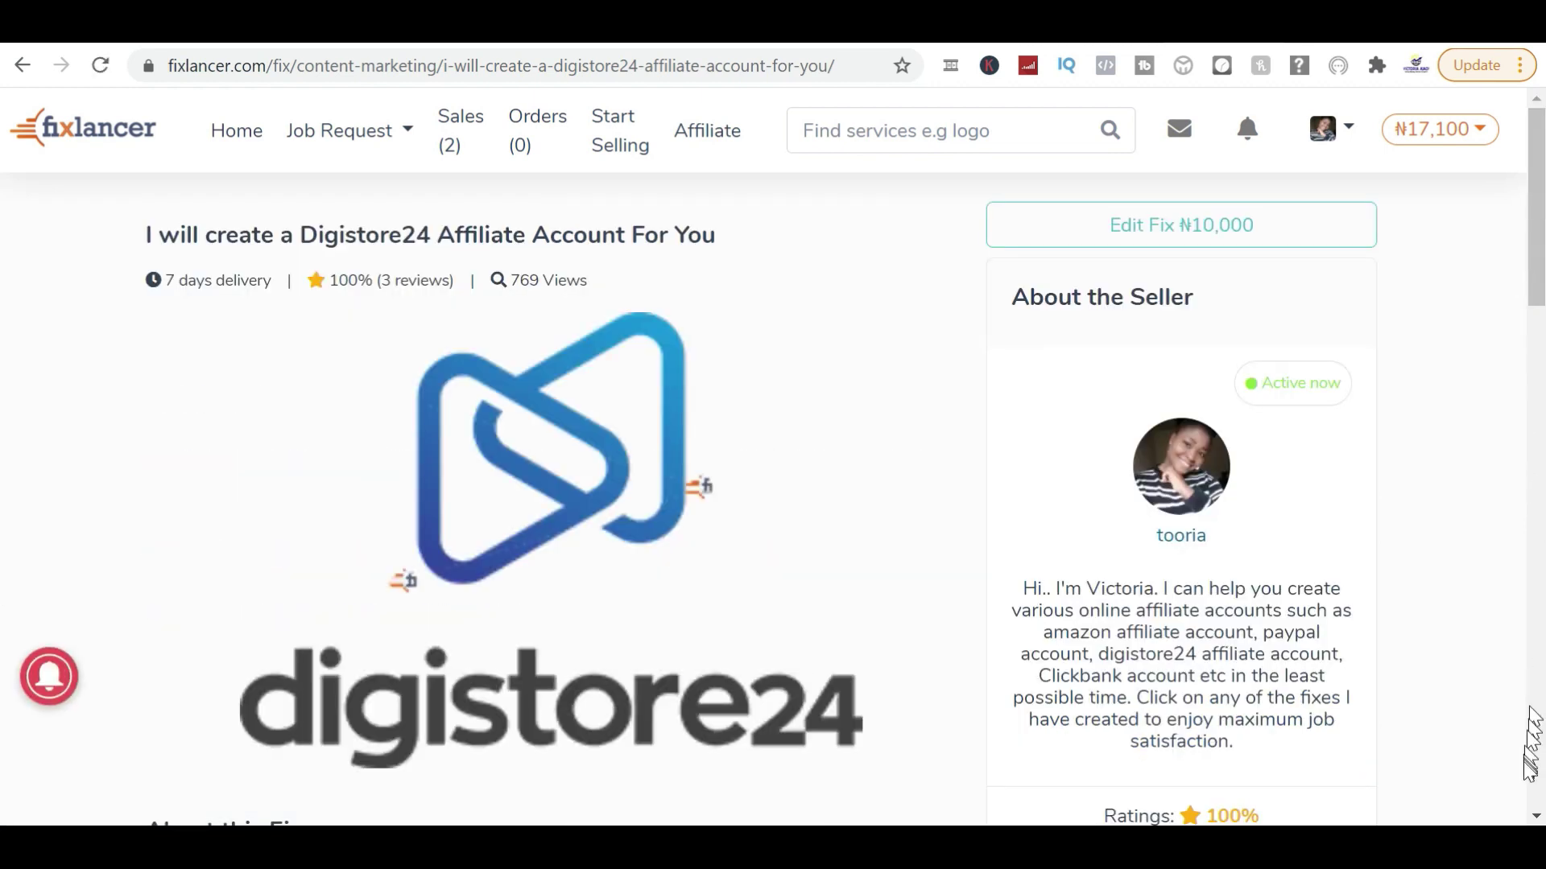
left_click(1536, 818)
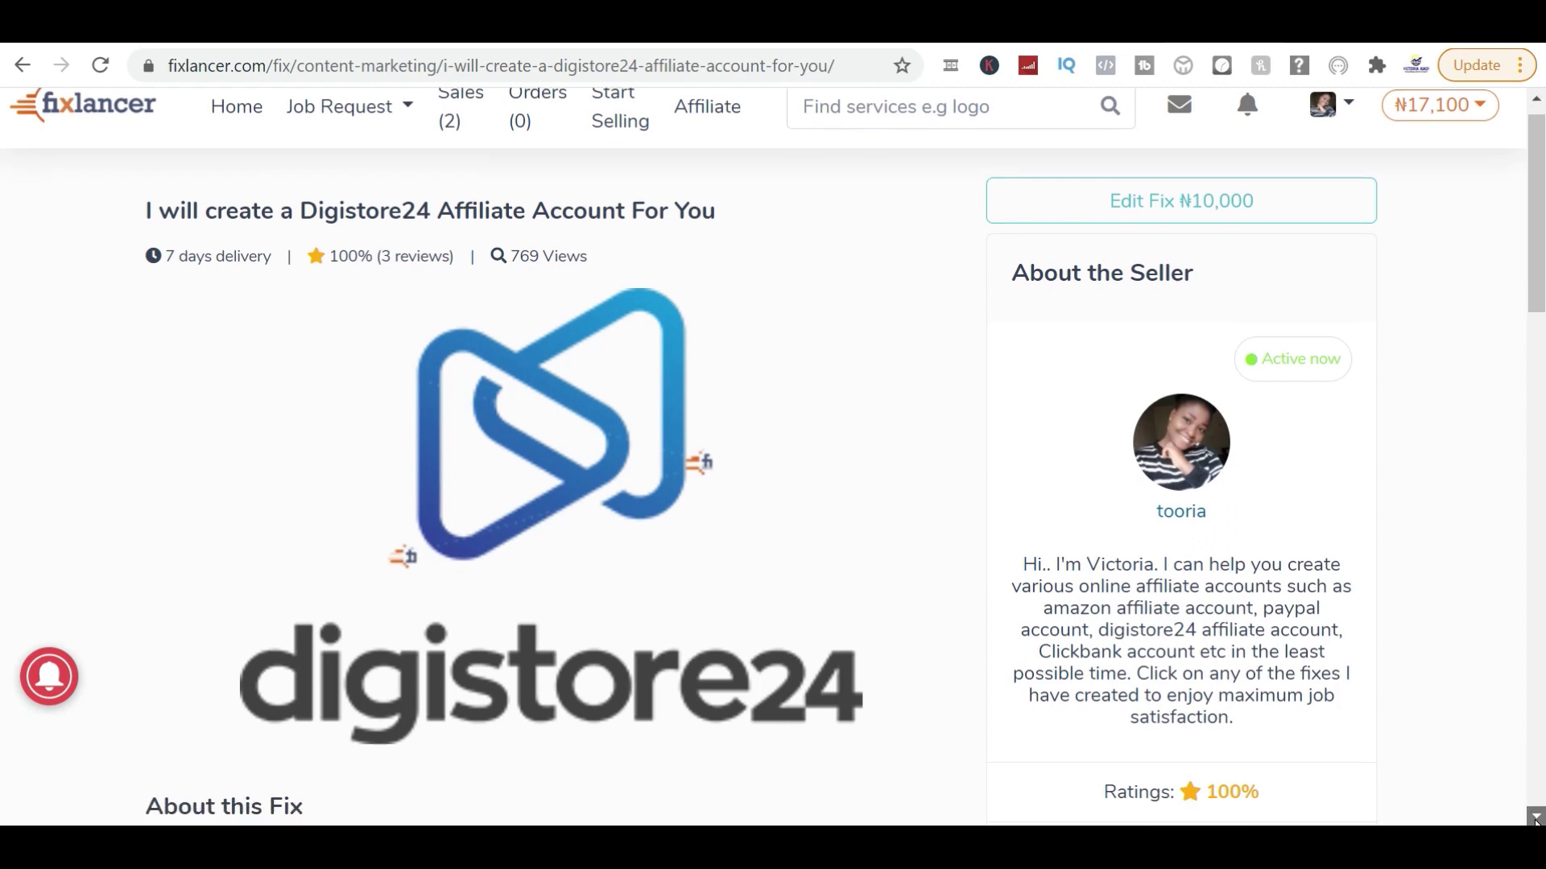
left_click(1536, 818)
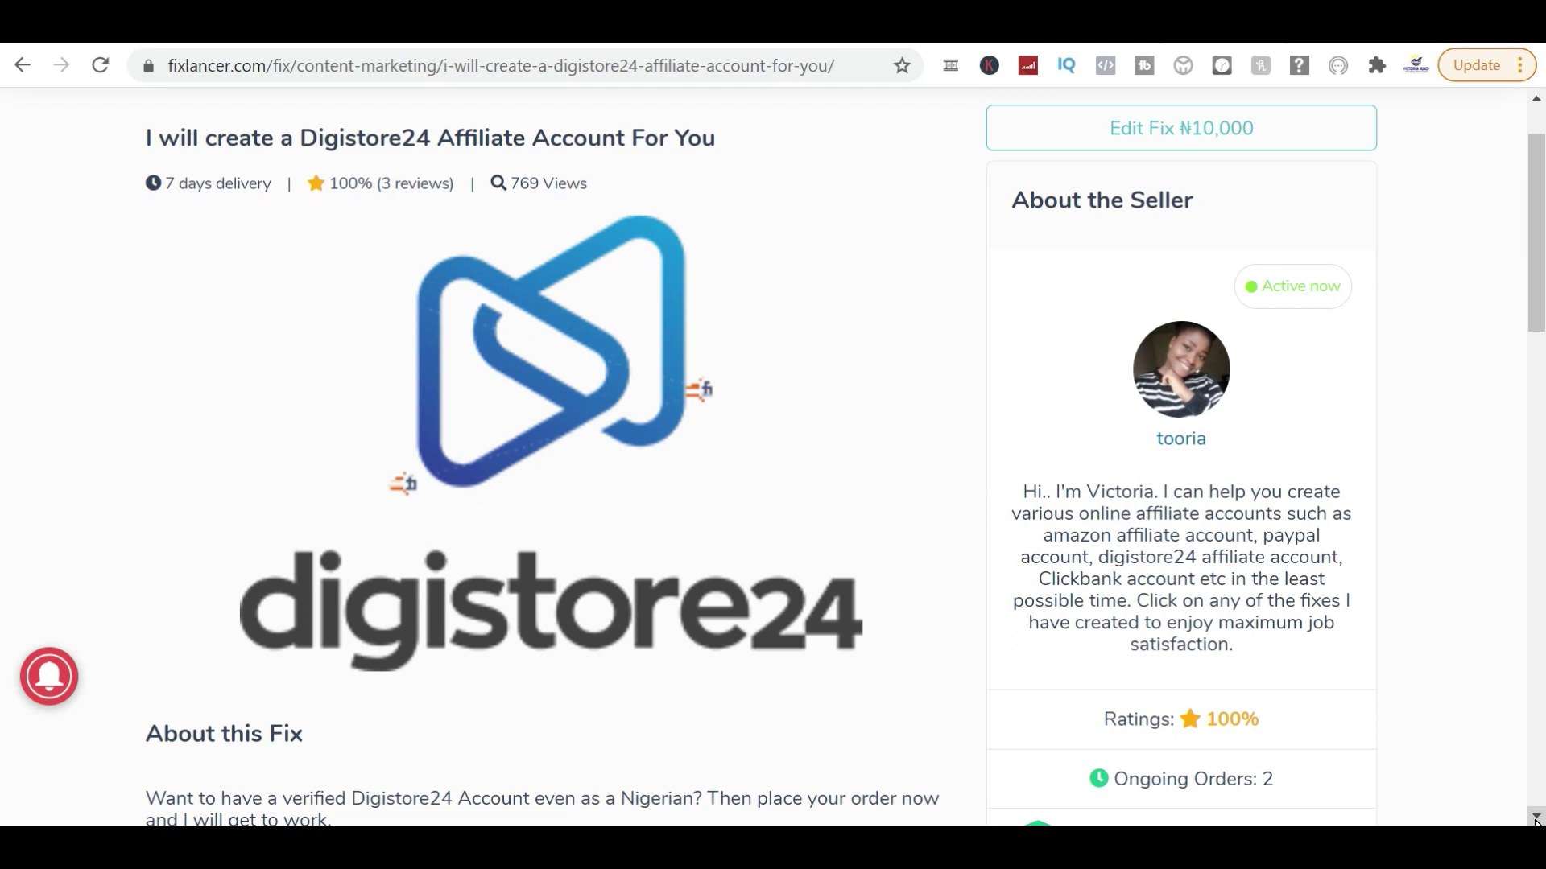
left_click_drag(1536, 818, 1535, 818)
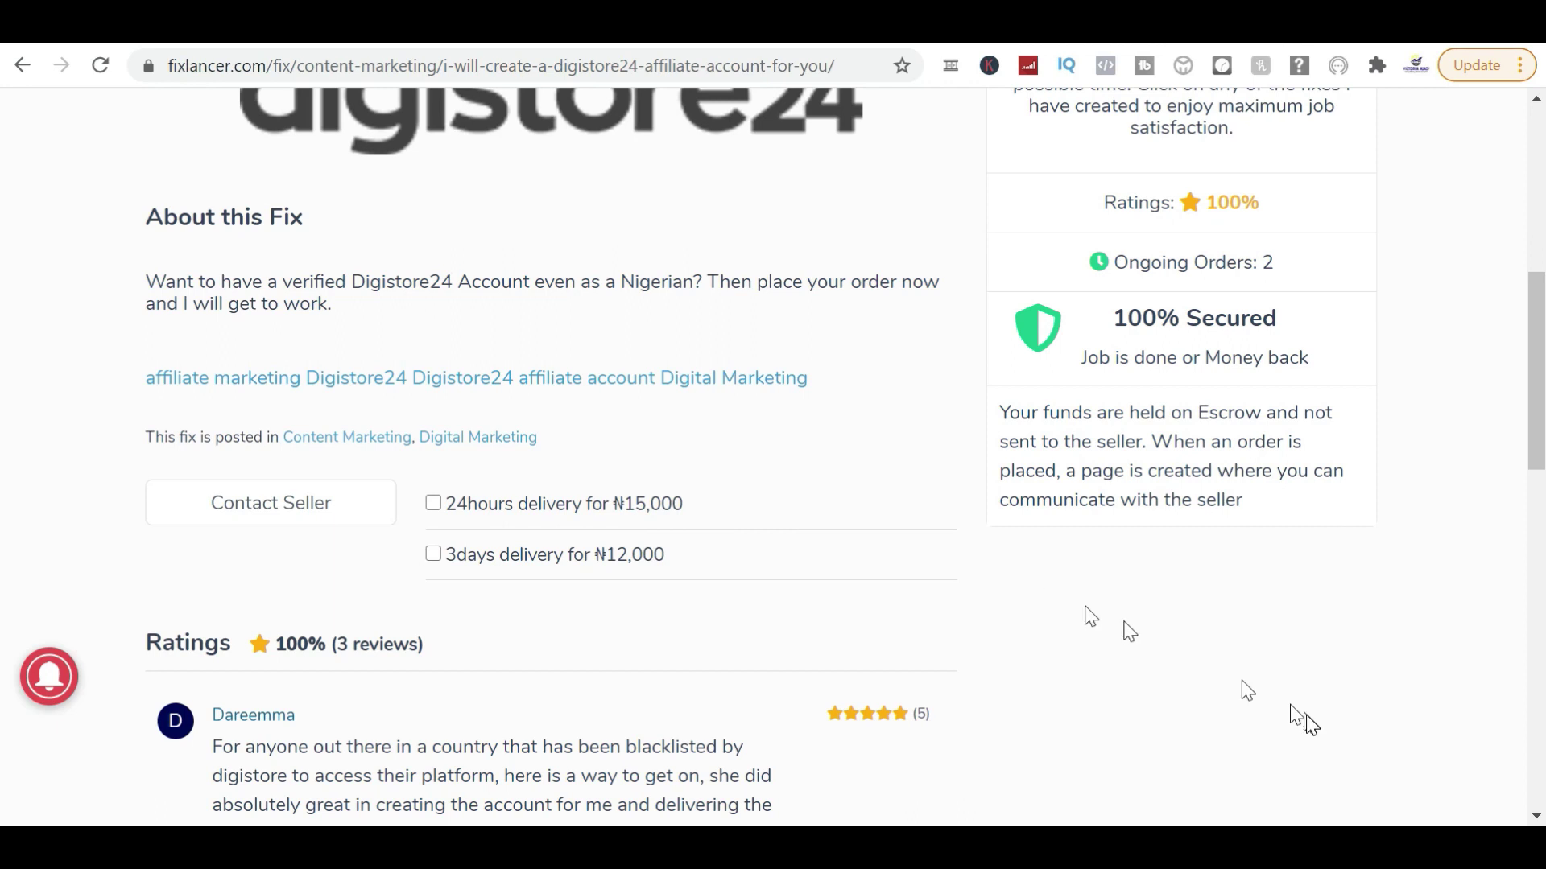
left_click_drag(1537, 817, 1537, 817)
left_click(1537, 818)
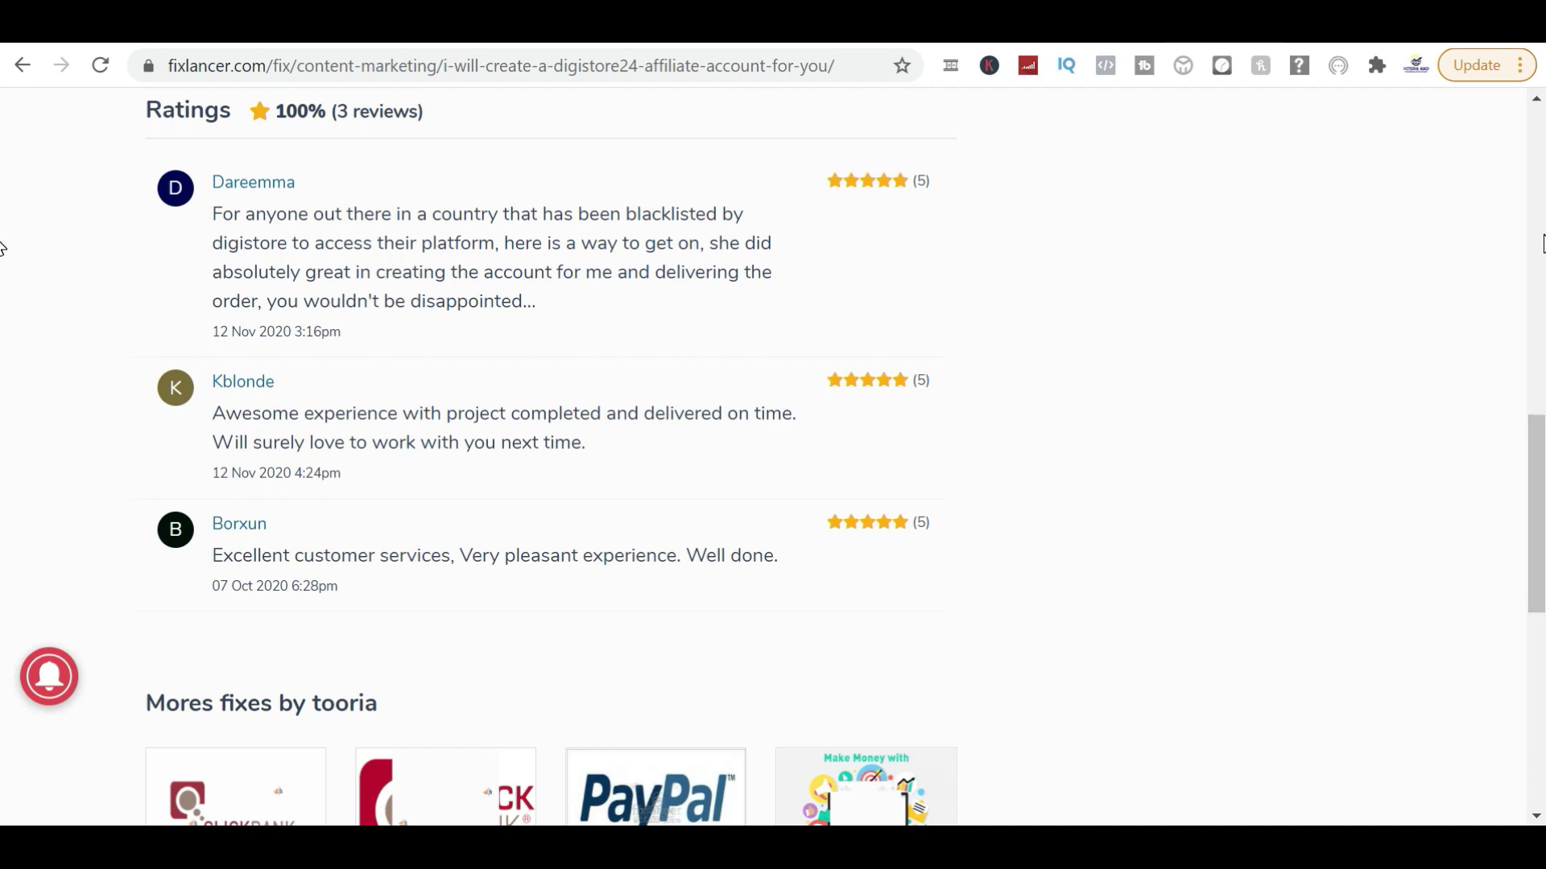
left_click(1539, 691)
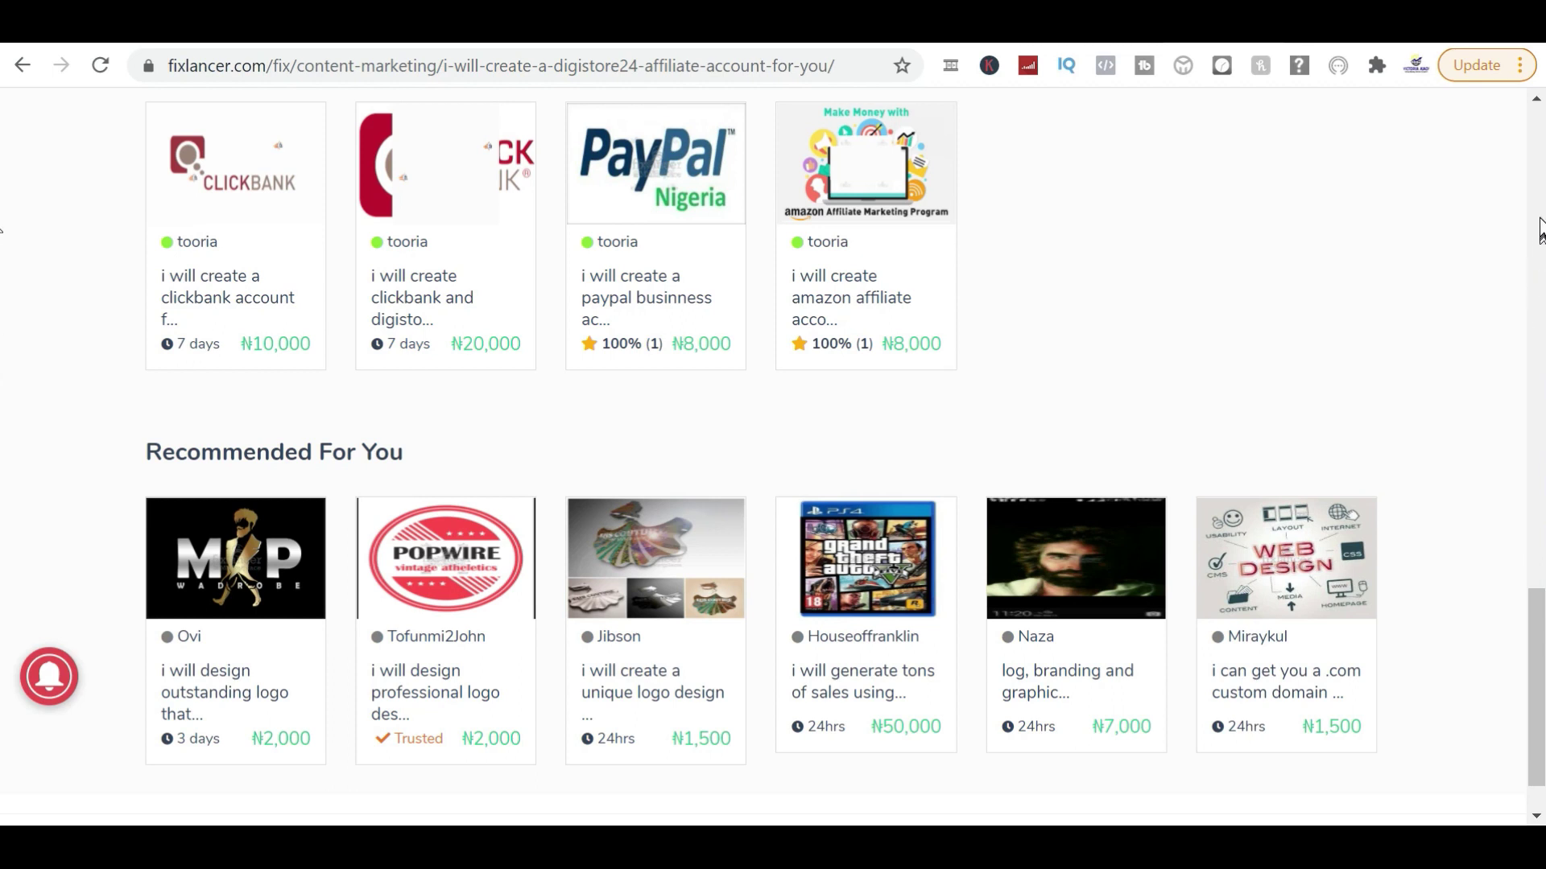
left_click(1539, 231)
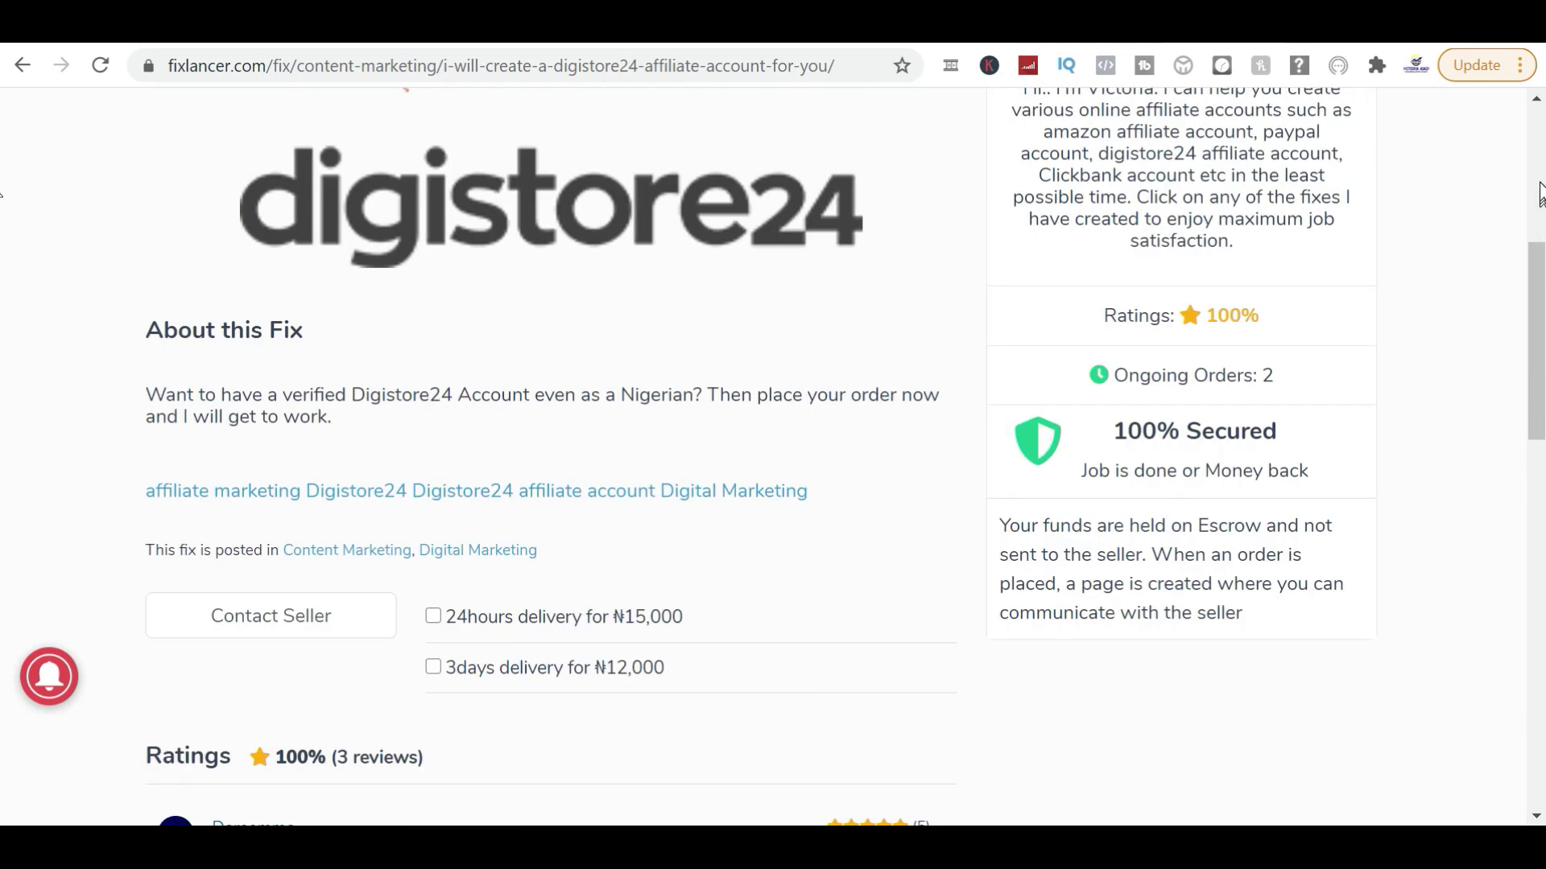
left_click(1540, 193)
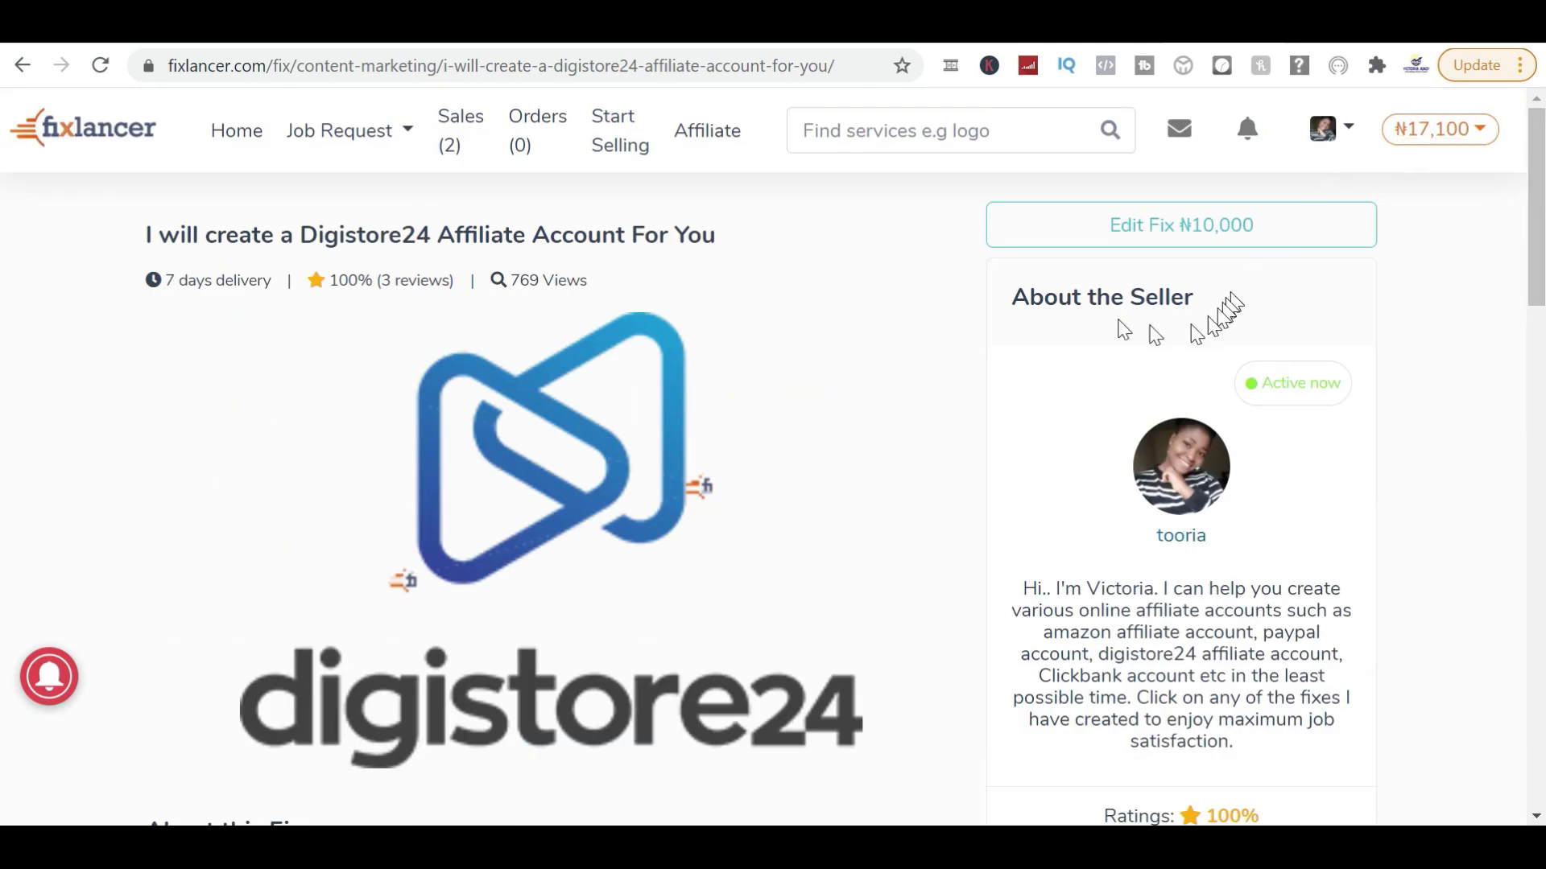